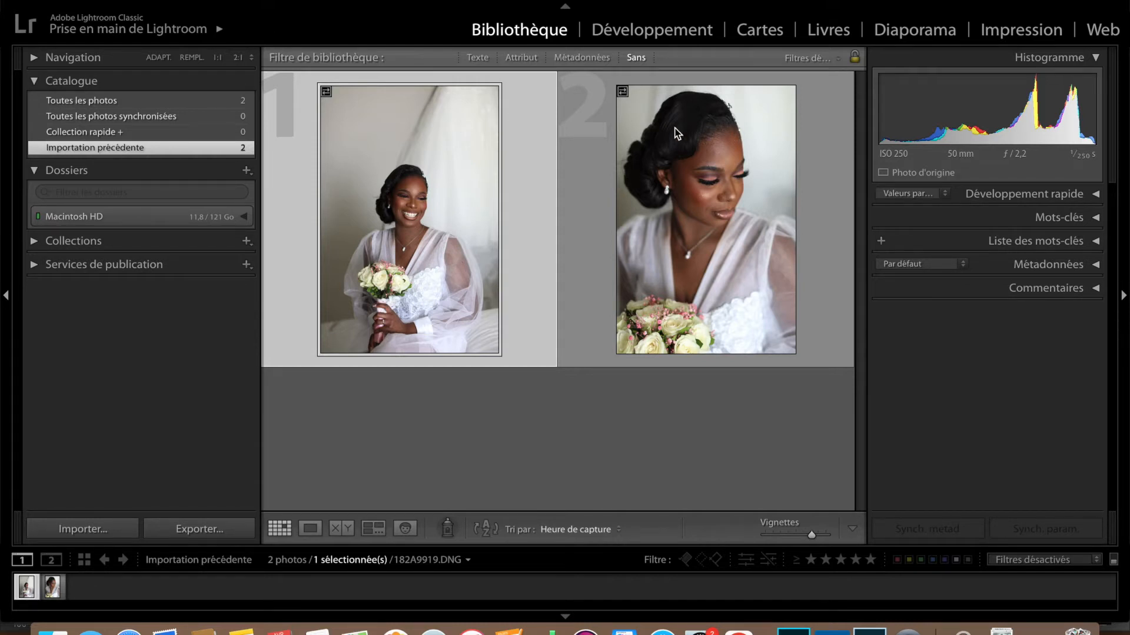
Step: Open the smiling bride photo 182A9919.DNG for developing and look through the presets in the démo preset 2021 group
{"action": "left_click", "coordinate": [662, 32]}
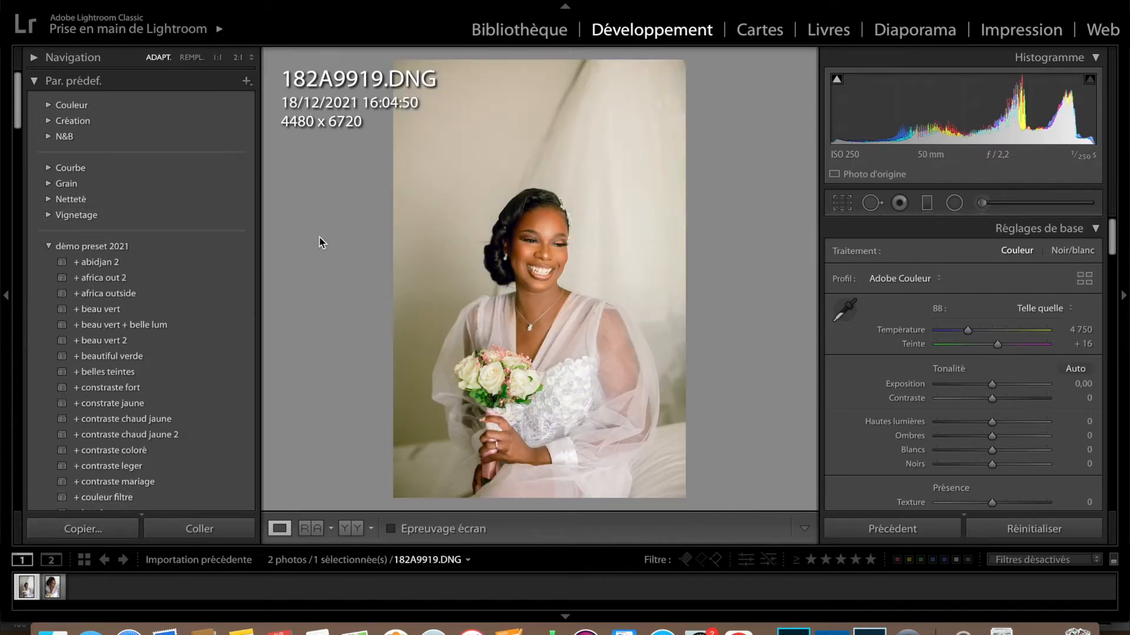
{"action": "scroll", "coordinate": [202, 212], "scroll_direction": "down", "scroll_amount": 3}
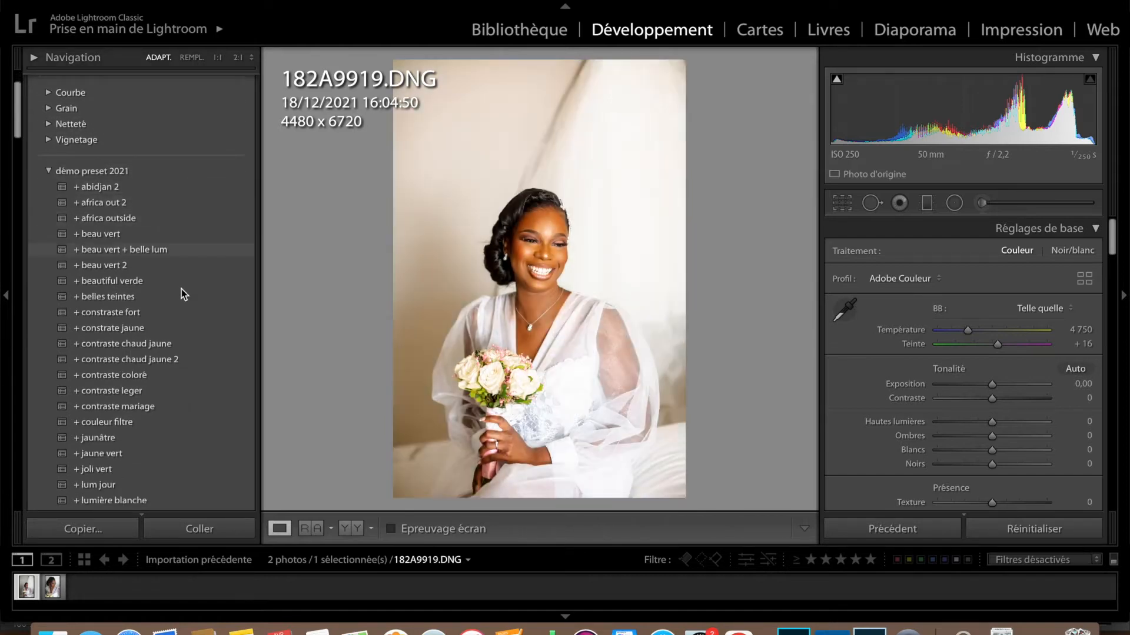
{"action": "scroll", "coordinate": [166, 330], "scroll_direction": "down", "scroll_amount": 1}
{"action": "scroll", "coordinate": [169, 347], "scroll_direction": "down", "scroll_amount": 1}
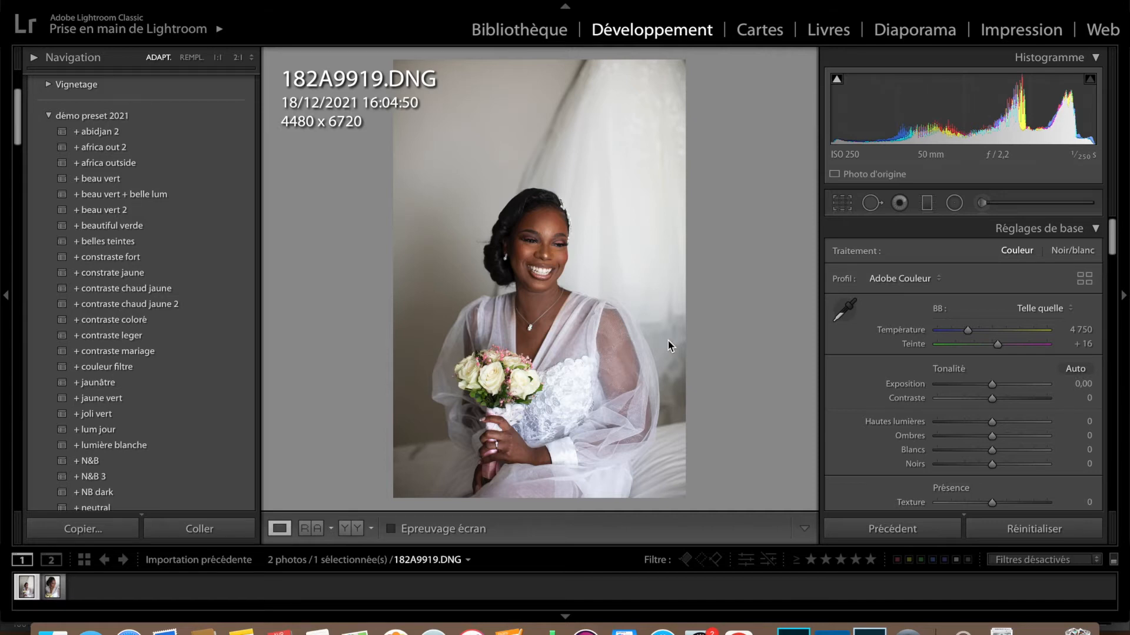
Step: Examine the close-up portrait 182A9923.DNG in detail and return to photo 182A9919.DNG
{"action": "left_click", "coordinate": [53, 587]}
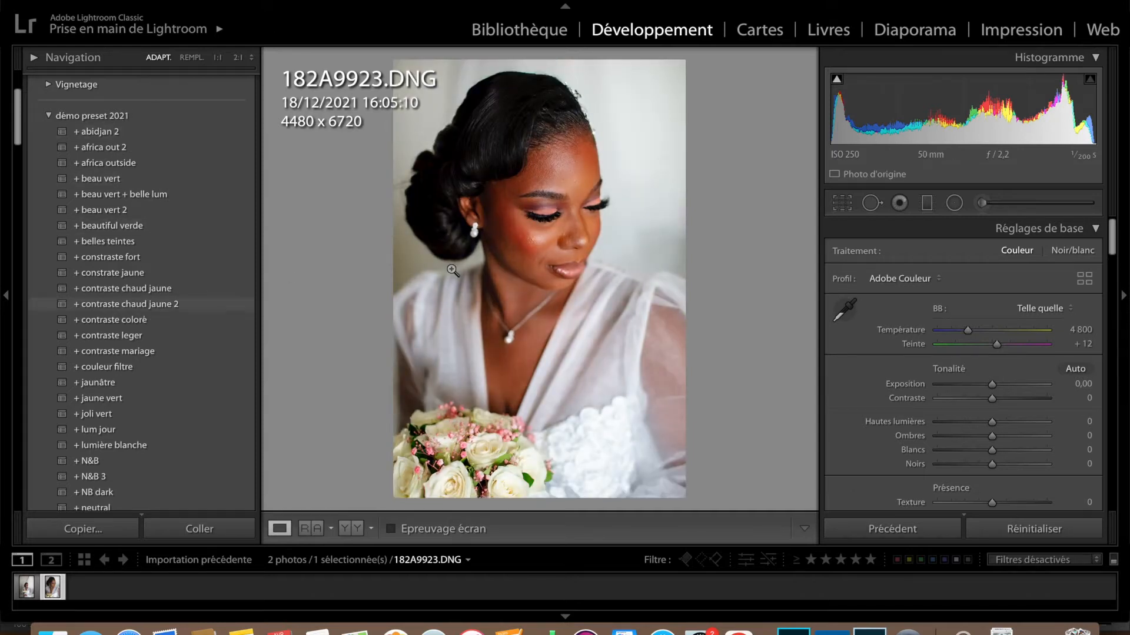
{"action": "left_click", "coordinate": [630, 259]}
{"action": "left_click_drag", "start_coordinate": [608, 252], "coordinate": [952, 335]}
{"action": "left_click_drag", "start_coordinate": [644, 292], "coordinate": [496, 325]}
{"action": "left_click", "coordinate": [671, 255]}
{"action": "key", "text": "Left"}
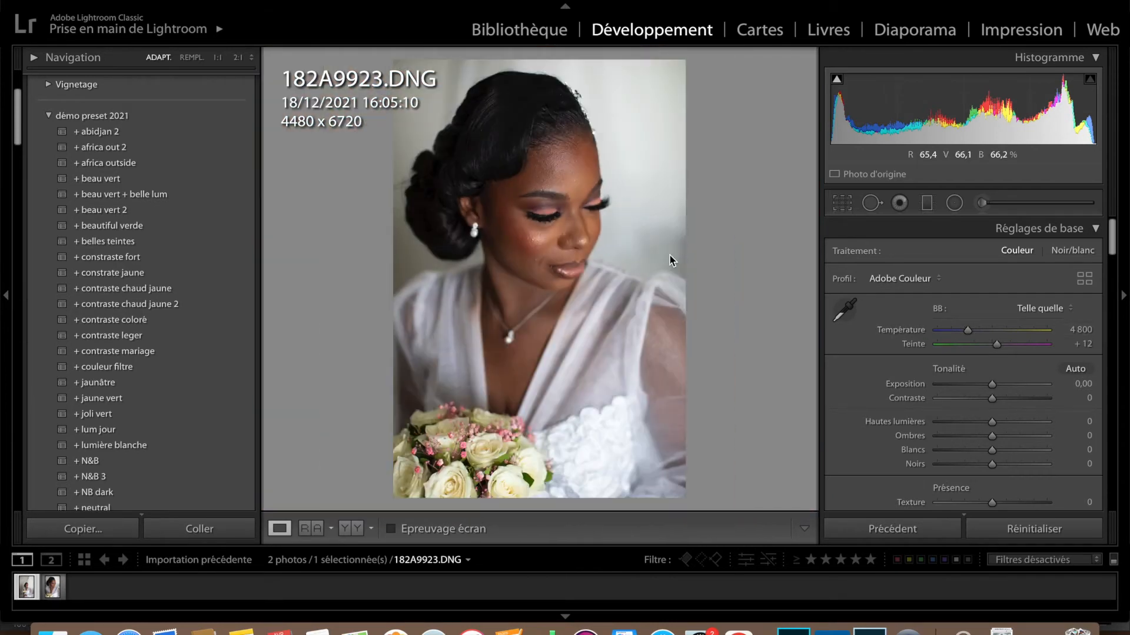
Step: Heal the blemish on the bride's cheek beside the nose with spot removal in Corriger mode, sampling the clean skin next to it
{"action": "left_click", "coordinate": [547, 236]}
{"action": "left_click_drag", "start_coordinate": [547, 235], "coordinate": [618, 214]}
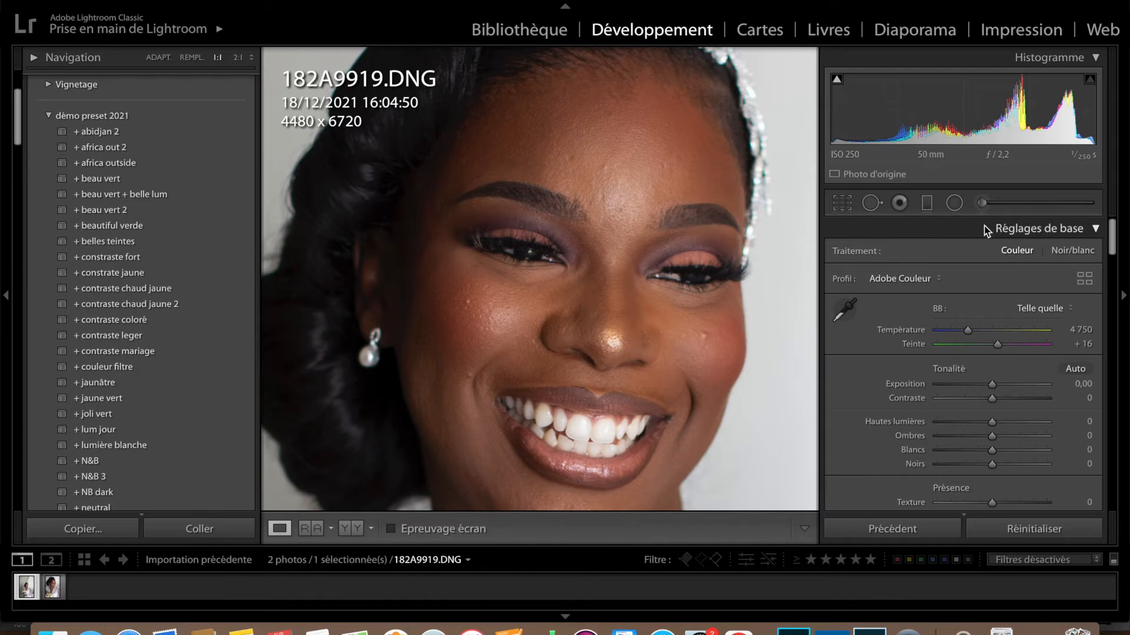
{"action": "left_click", "coordinate": [872, 204]}
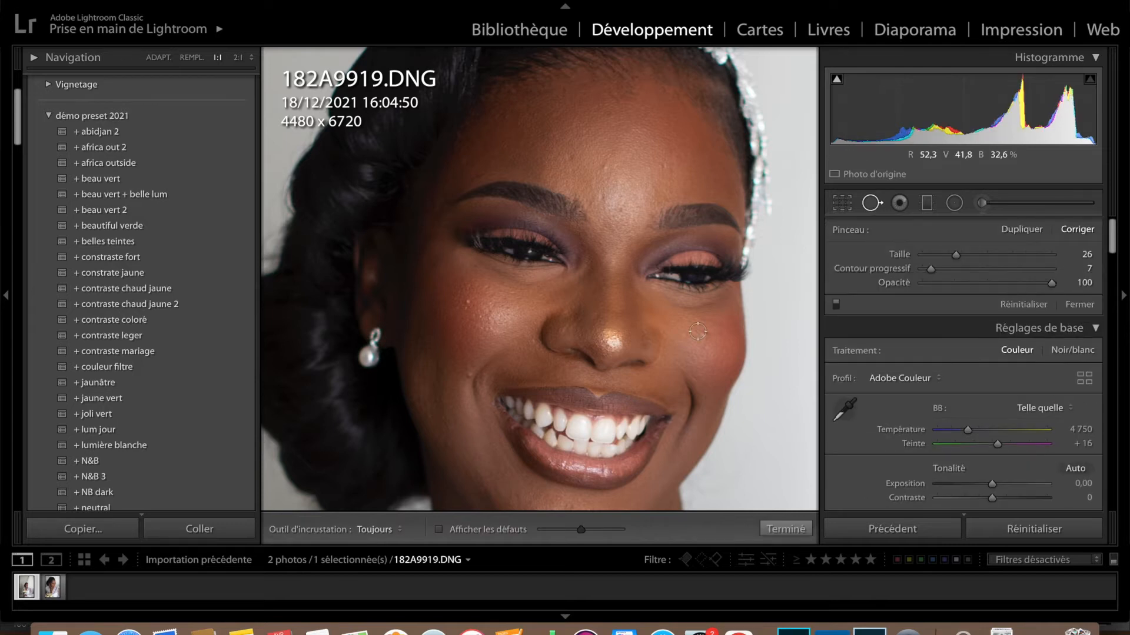
{"action": "scroll", "coordinate": [703, 340], "scroll_direction": "up", "scroll_amount": 10}
{"action": "scroll", "coordinate": [703, 340], "scroll_direction": "down", "scroll_amount": 10}
{"action": "scroll", "coordinate": [705, 336], "scroll_direction": "up", "scroll_amount": 1}
{"action": "left_click", "coordinate": [704, 338]}
{"action": "left_click_drag", "start_coordinate": [669, 185], "coordinate": [687, 334]}
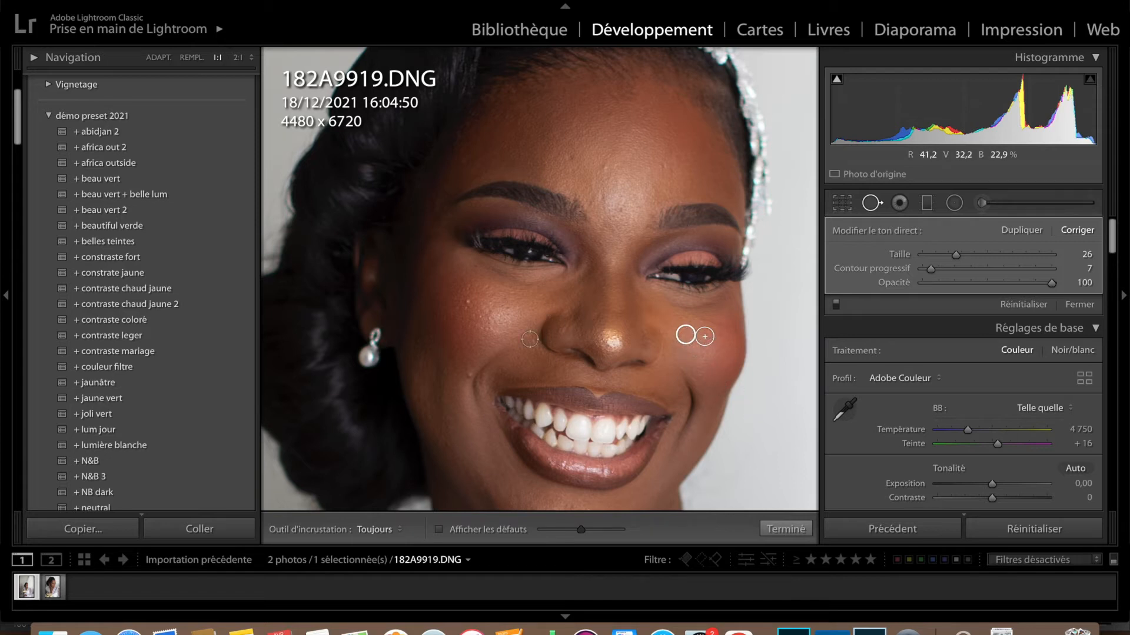
Step: Heal the blemishes across the bride's forehead with size 26 spots, adjusting their source areas to clean skin nearby, and close the spot removal tool
{"action": "left_click", "coordinate": [604, 167]}
{"action": "left_click_drag", "start_coordinate": [576, 171], "coordinate": [570, 157]}
{"action": "left_click", "coordinate": [601, 196]}
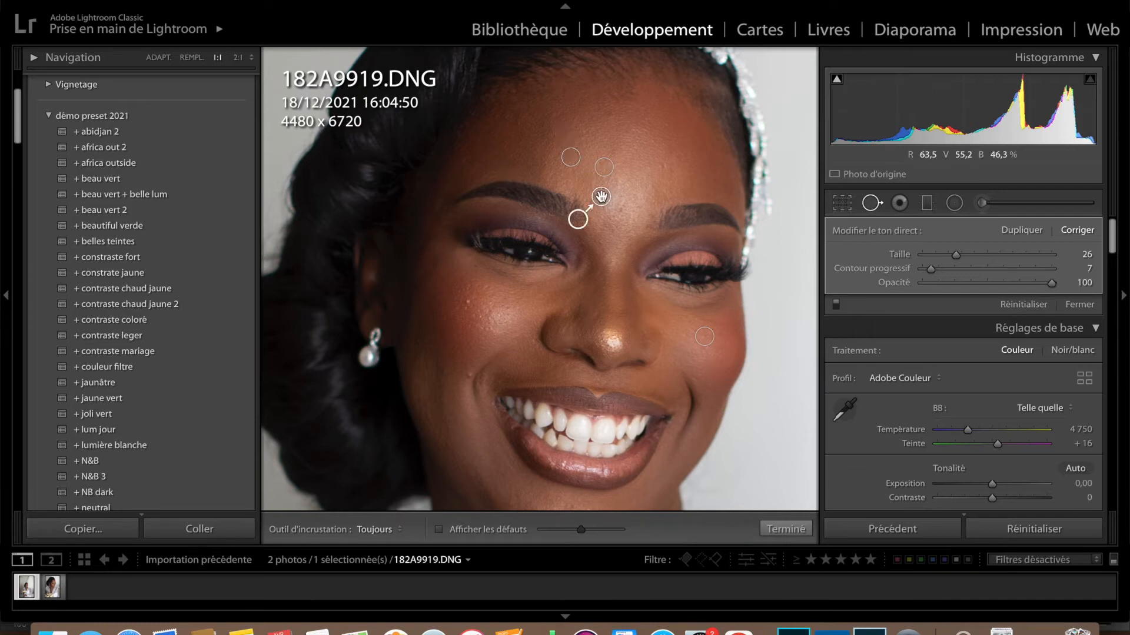
{"action": "left_click_drag", "start_coordinate": [578, 219], "coordinate": [584, 178]}
{"action": "left_click", "coordinate": [607, 118]}
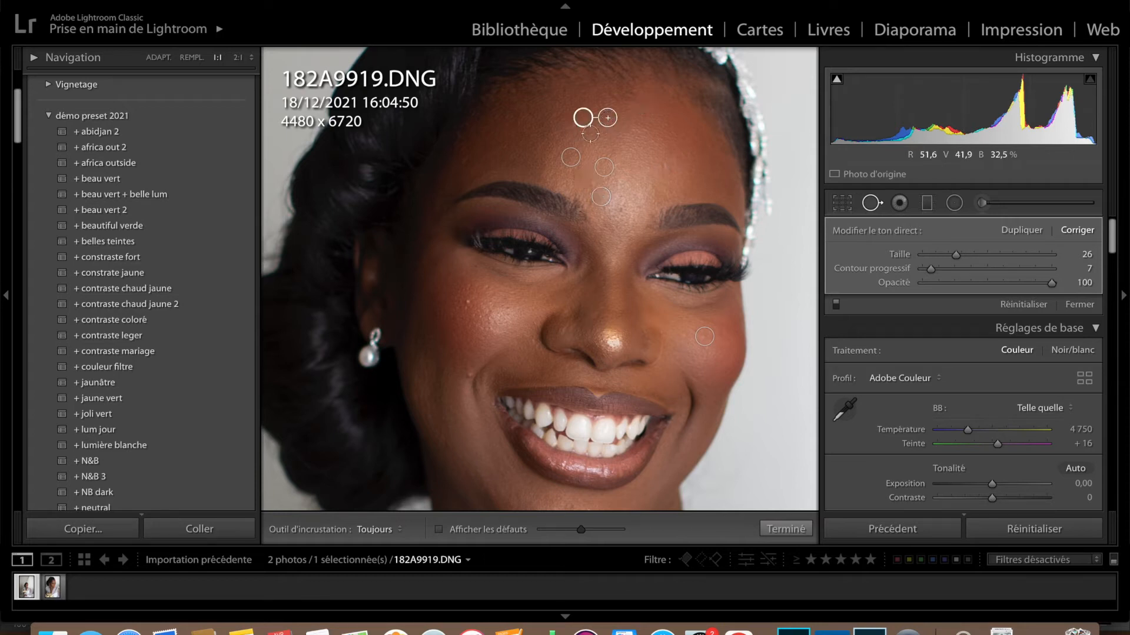
{"action": "left_click", "coordinate": [666, 169]}
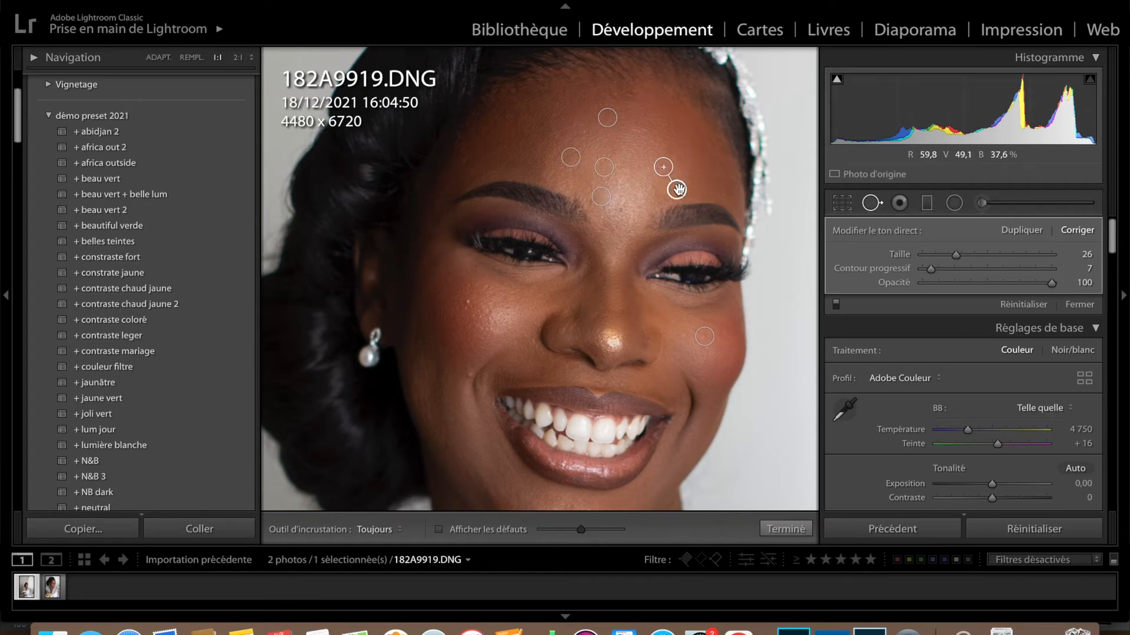
{"action": "mouse_move", "coordinate": [677, 188]}
{"action": "left_mouse_down"}
{"action": "mouse_move", "coordinate": [627, 195]}
{"action": "mouse_move", "coordinate": [688, 176]}
{"action": "left_mouse_up"}
{"action": "left_click_drag", "start_coordinate": [691, 176], "coordinate": [685, 180]}
{"action": "left_click", "coordinate": [785, 529]}
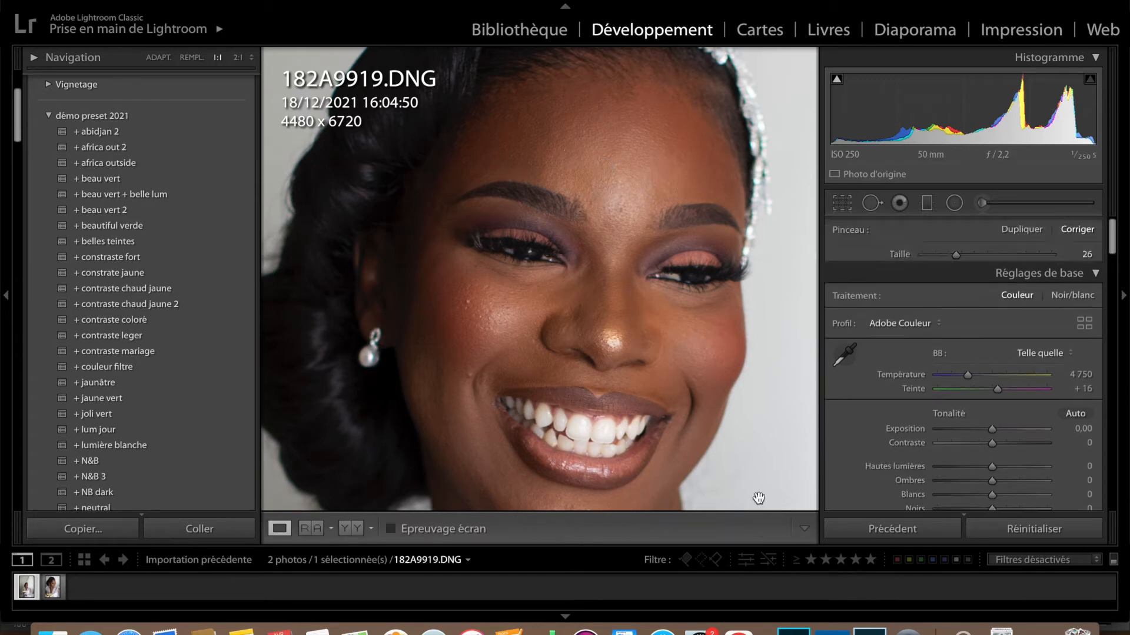
Step: Heal the blemishes on the cheek nearest the earring and the one between the eyebrows, and finish the spot removal
{"action": "left_click_drag", "start_coordinate": [710, 448], "coordinate": [792, 441]}
{"action": "left_click", "coordinate": [872, 203]}
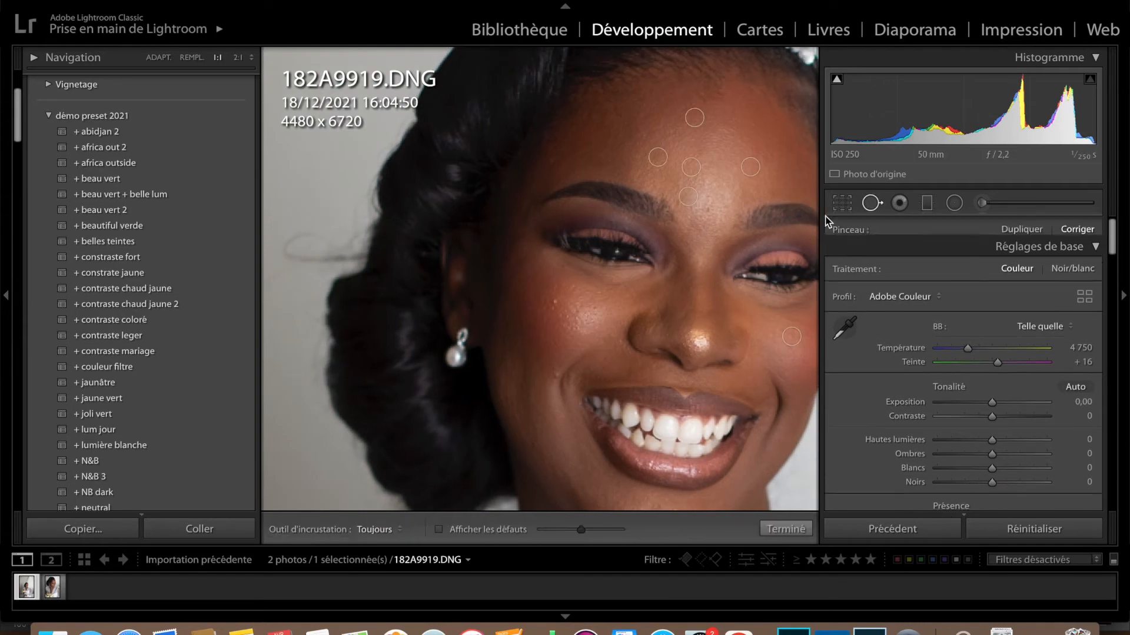
{"action": "left_click", "coordinate": [553, 374]}
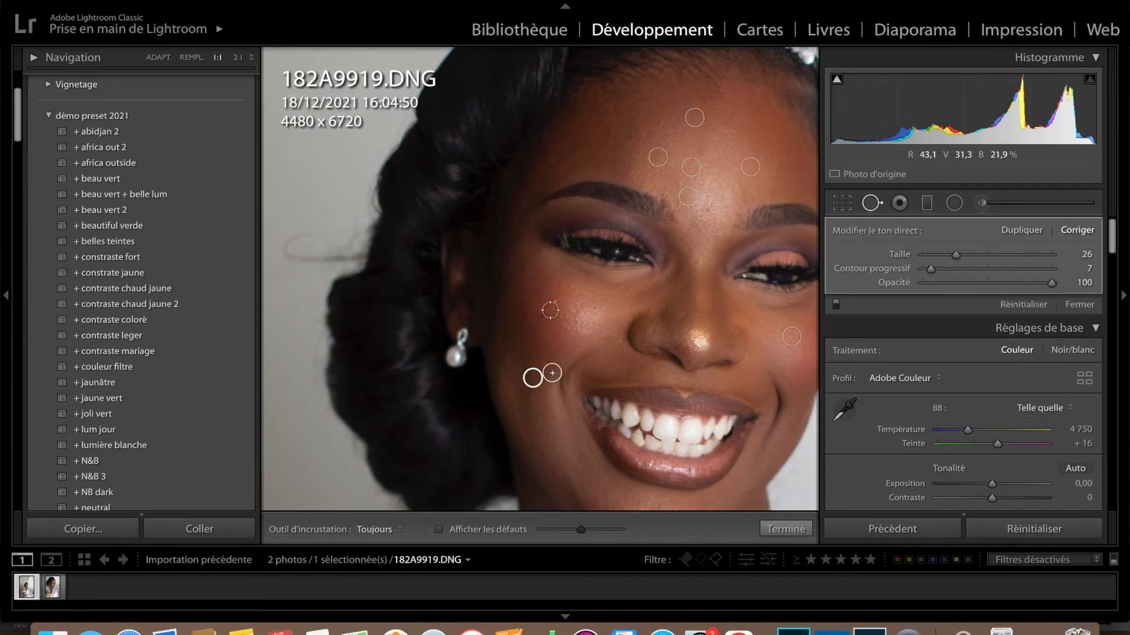
{"action": "left_click_drag", "start_coordinate": [532, 379], "coordinate": [539, 303]}
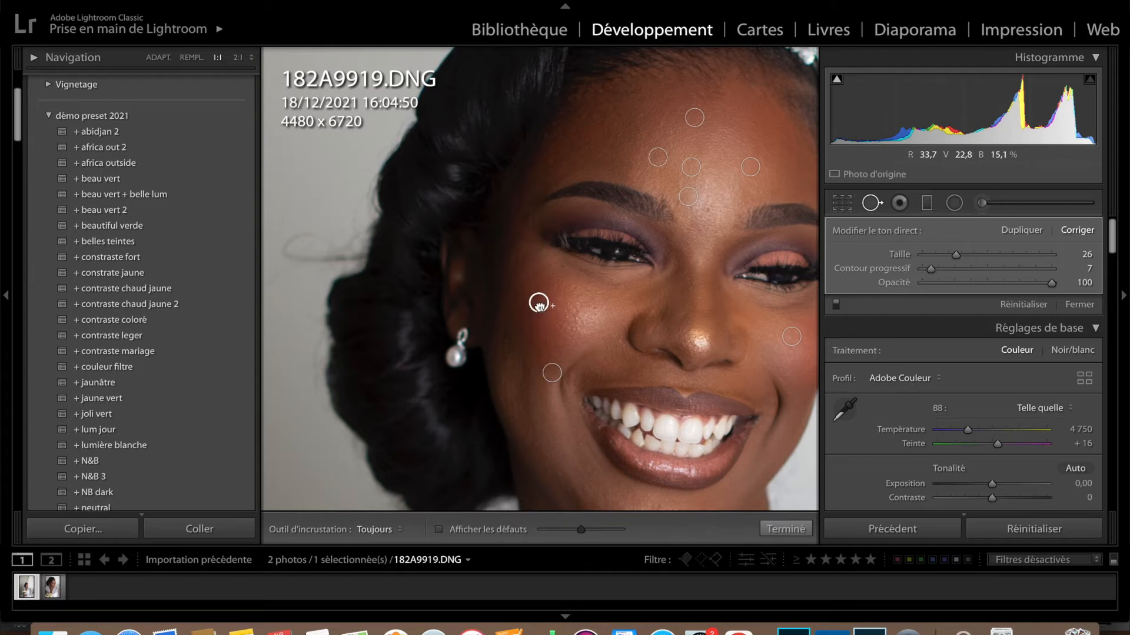
{"action": "left_click", "coordinate": [706, 210]}
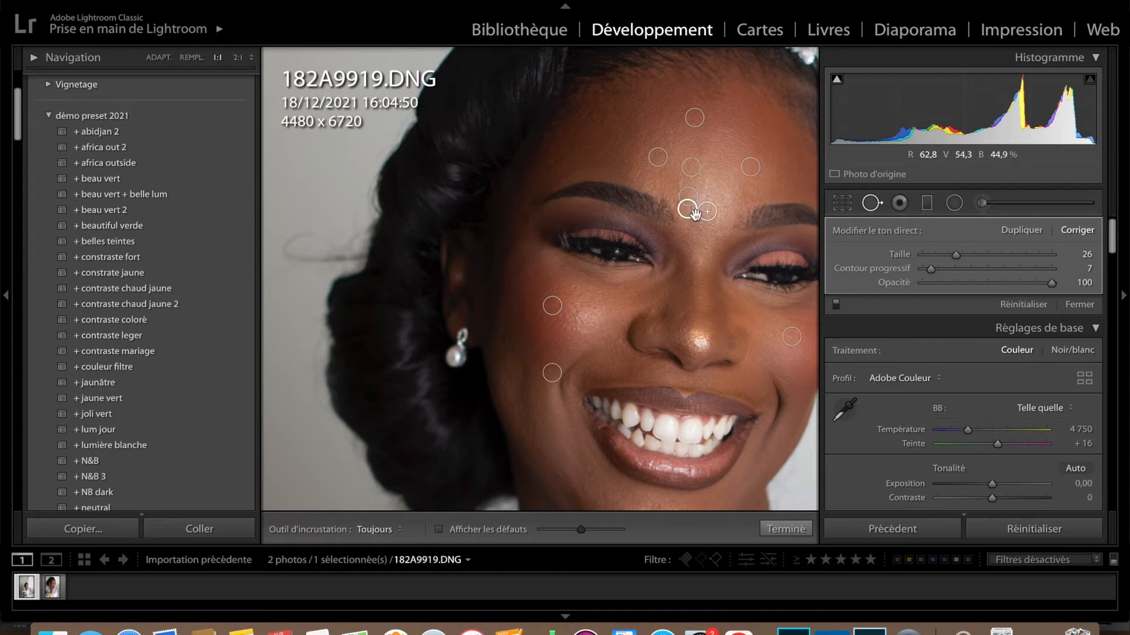
{"action": "left_click", "coordinate": [786, 529]}
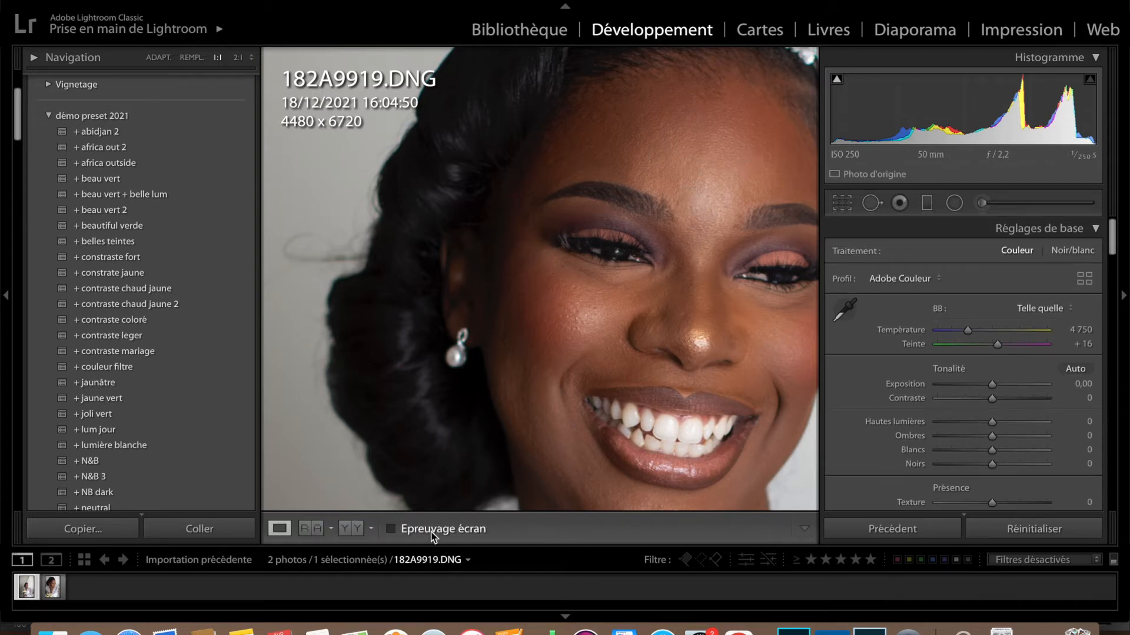
Step: Compare the retouched face side by side before and after, and examine the bouquet and the dress lace up close
{"action": "left_click", "coordinate": [351, 529]}
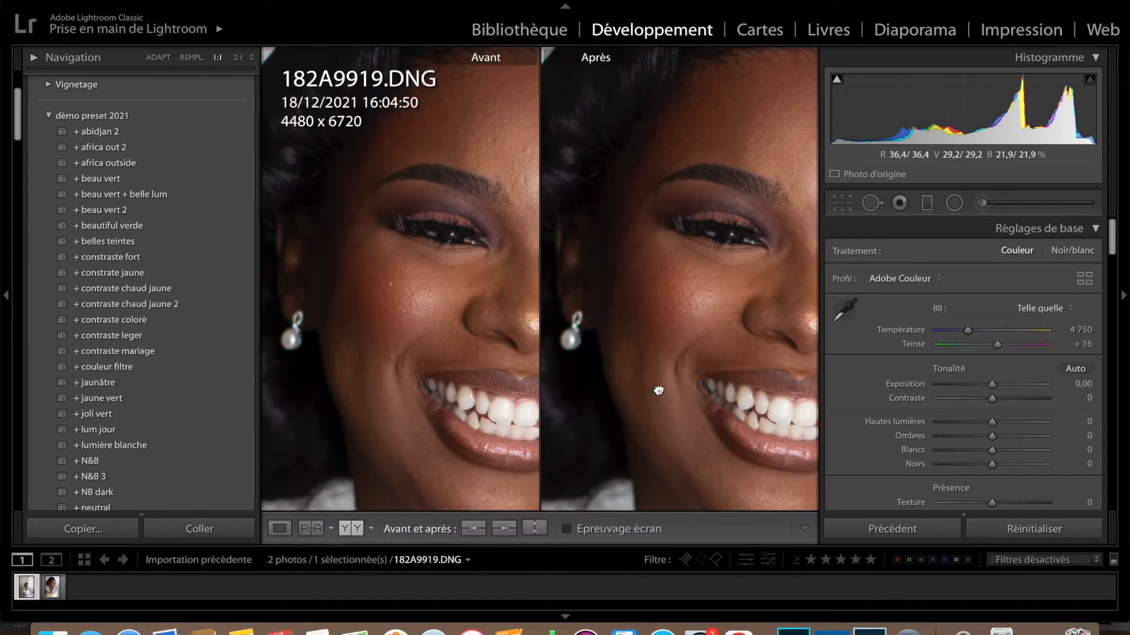
{"action": "left_click_drag", "start_coordinate": [578, 390], "coordinate": [620, 390]}
{"action": "left_click", "coordinate": [280, 529]}
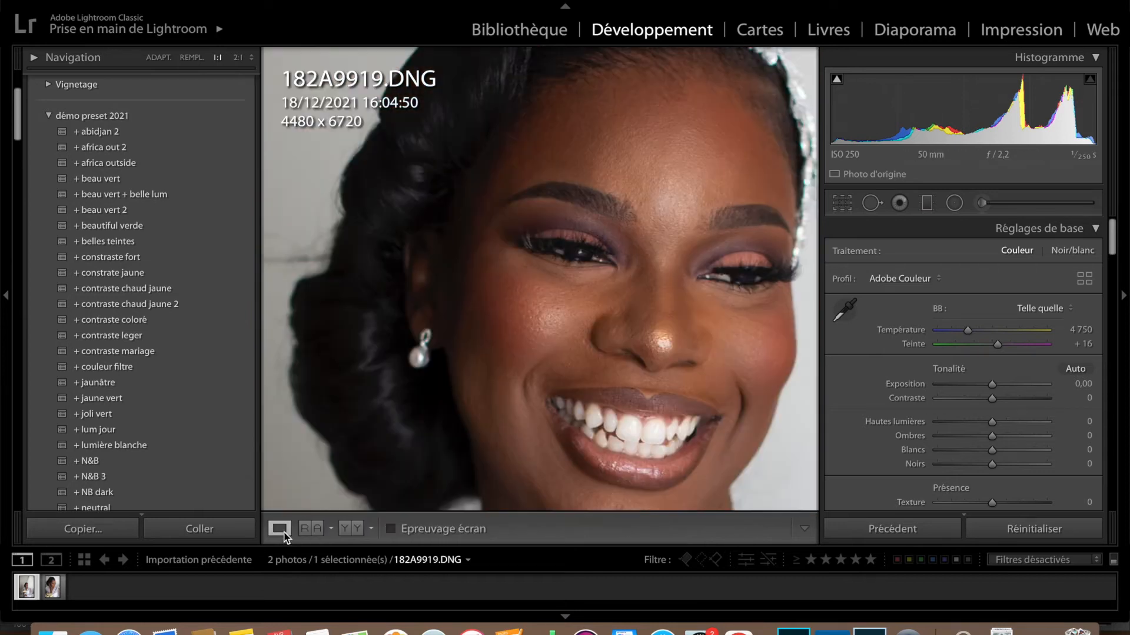
{"action": "left_click", "coordinate": [547, 297]}
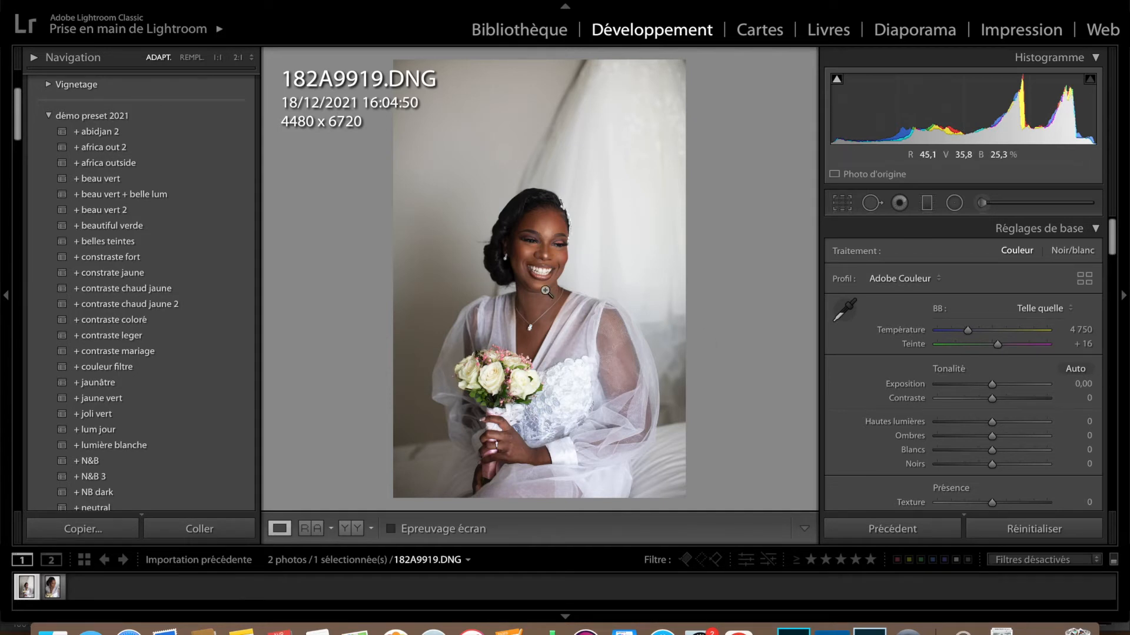
{"action": "left_click", "coordinate": [531, 346]}
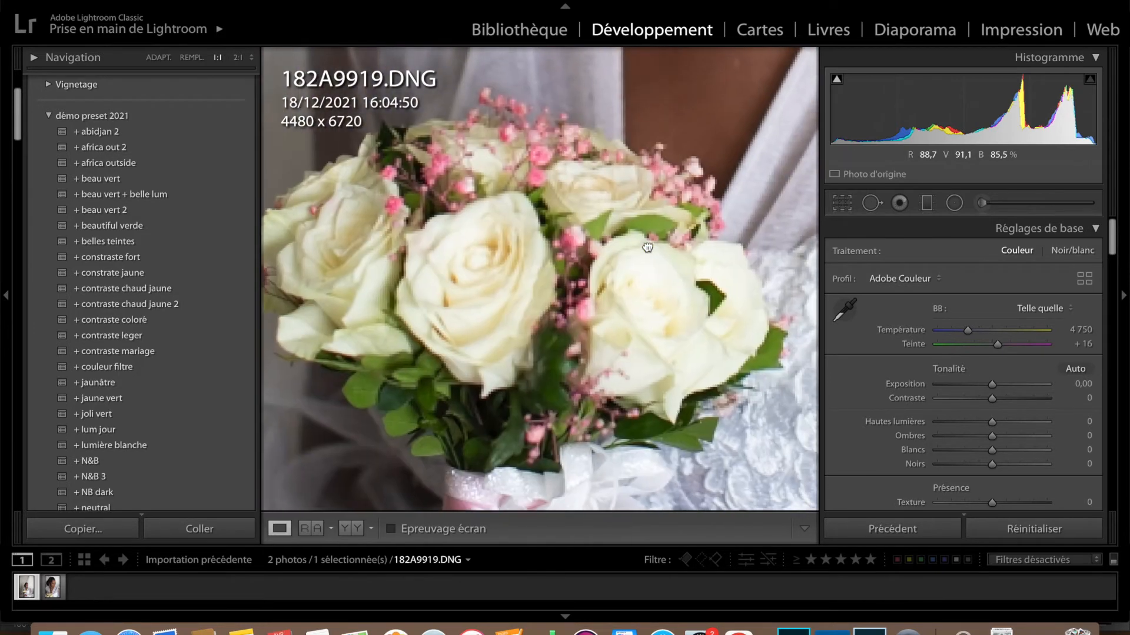
{"action": "left_click", "coordinate": [573, 349]}
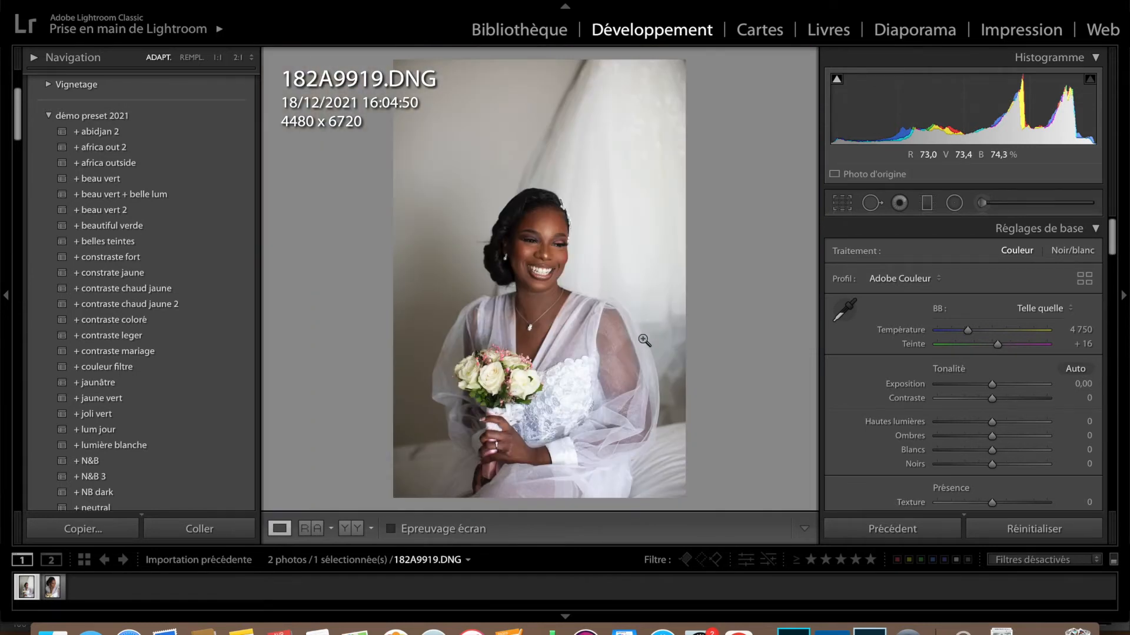
{"action": "left_click", "coordinate": [586, 378]}
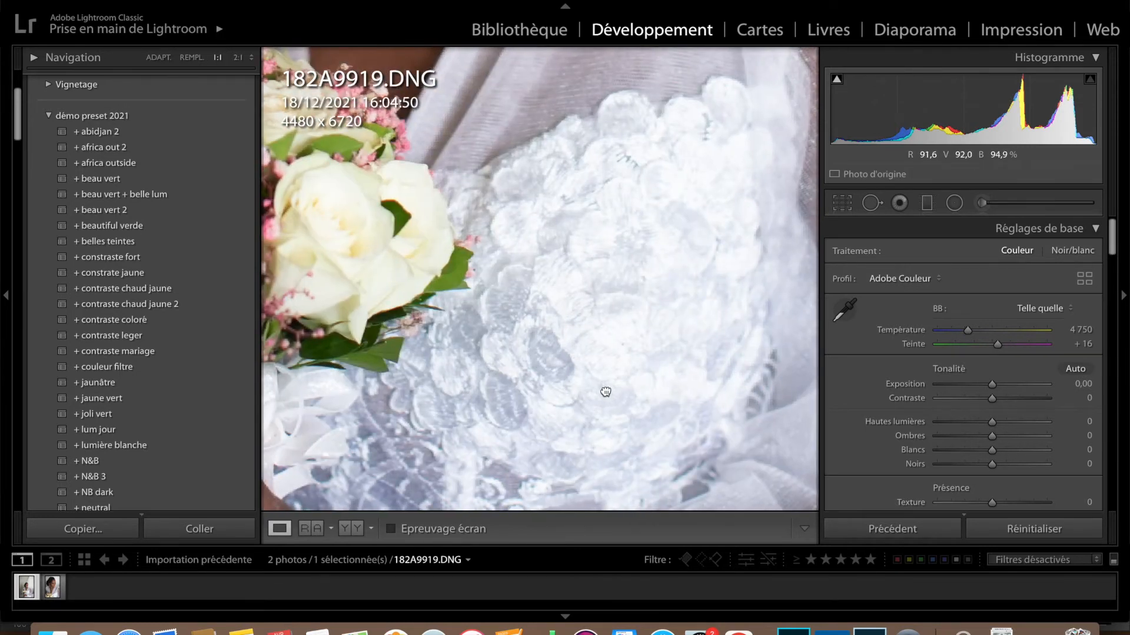
{"action": "left_click", "coordinate": [605, 392]}
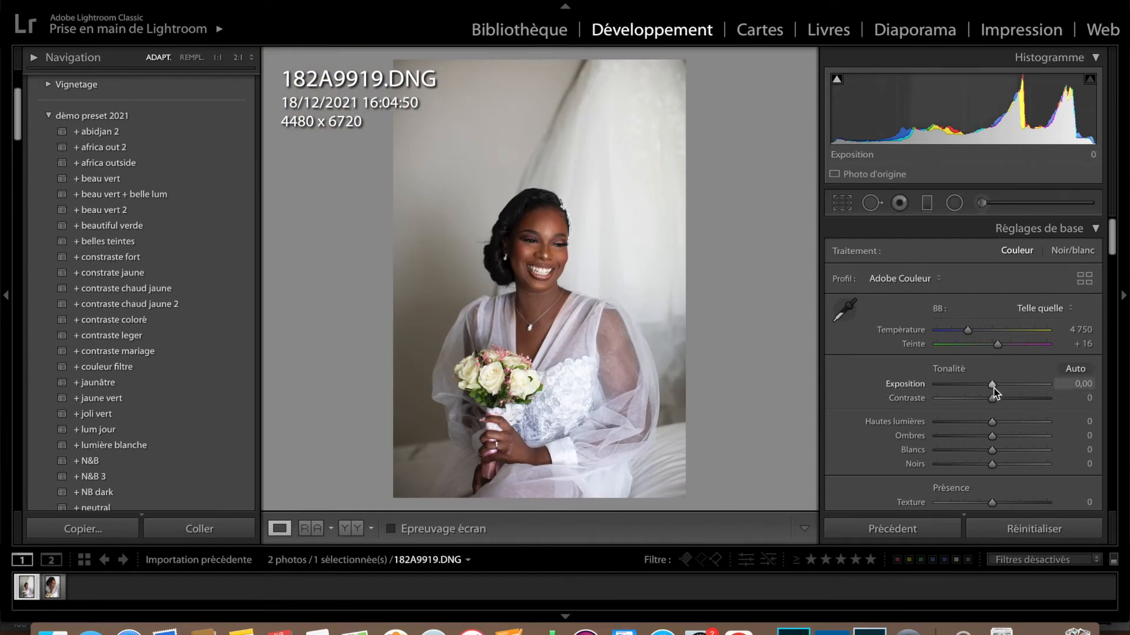
Step: Try exposure values of +2,05 and +1,30 on the photo and bring the exposure back to −0,01
{"action": "mouse_move", "coordinate": [992, 385]}
{"action": "left_mouse_down"}
{"action": "mouse_move", "coordinate": [1033, 383]}
{"action": "mouse_move", "coordinate": [1015, 383]}
{"action": "left_mouse_up"}
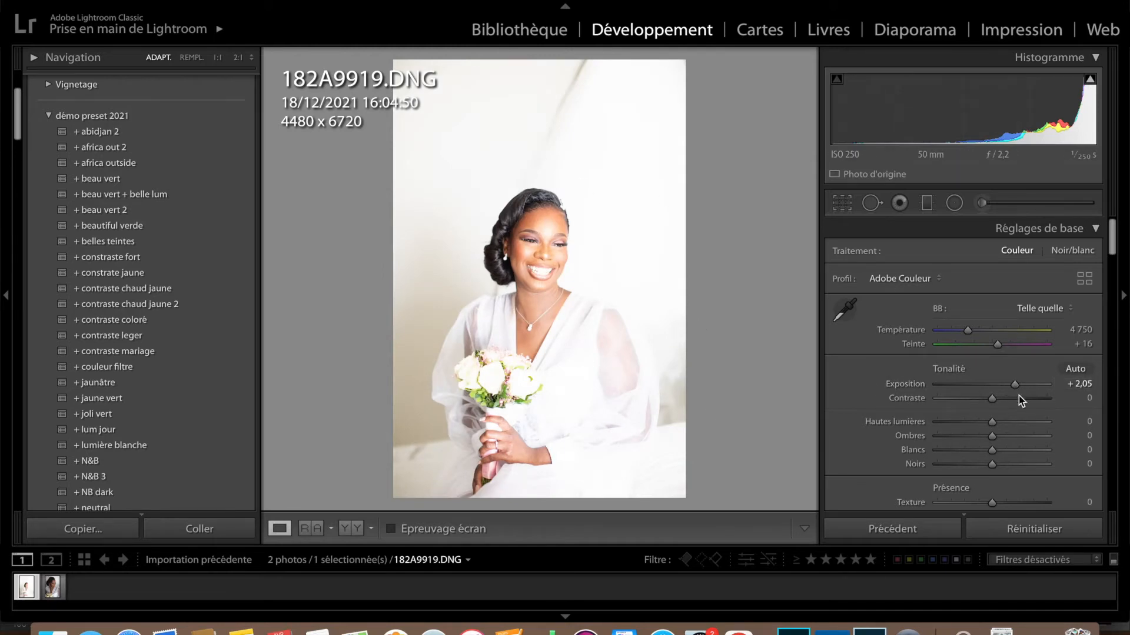
{"action": "left_click_drag", "start_coordinate": [1016, 390], "coordinate": [1010, 391]}
{"action": "scroll", "coordinate": [1010, 390], "scroll_direction": "down", "scroll_amount": 3}
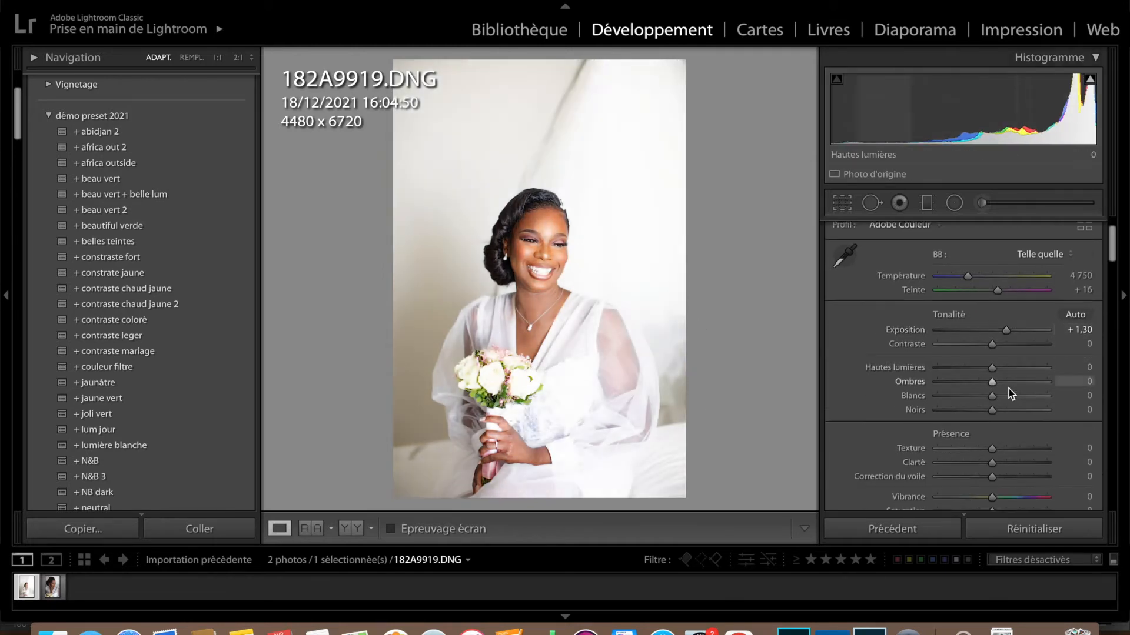
{"action": "left_click_drag", "start_coordinate": [1007, 306], "coordinate": [991, 307]}
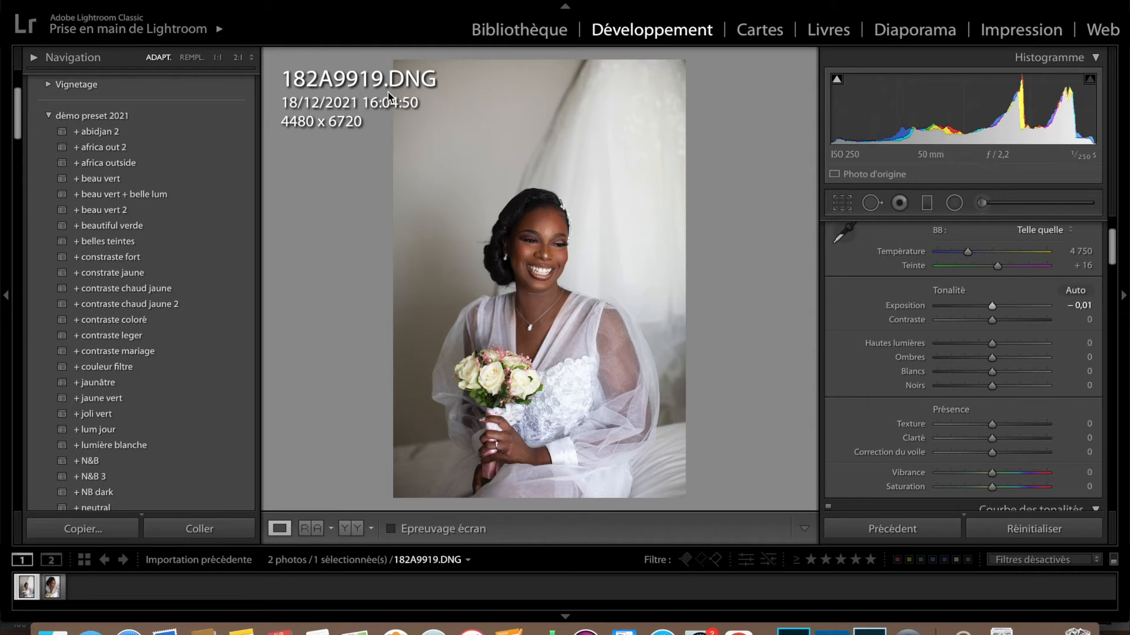
Step: Enable the lens correction profile for the photo
{"action": "scroll", "coordinate": [1053, 353], "scroll_direction": "down", "scroll_amount": 5}
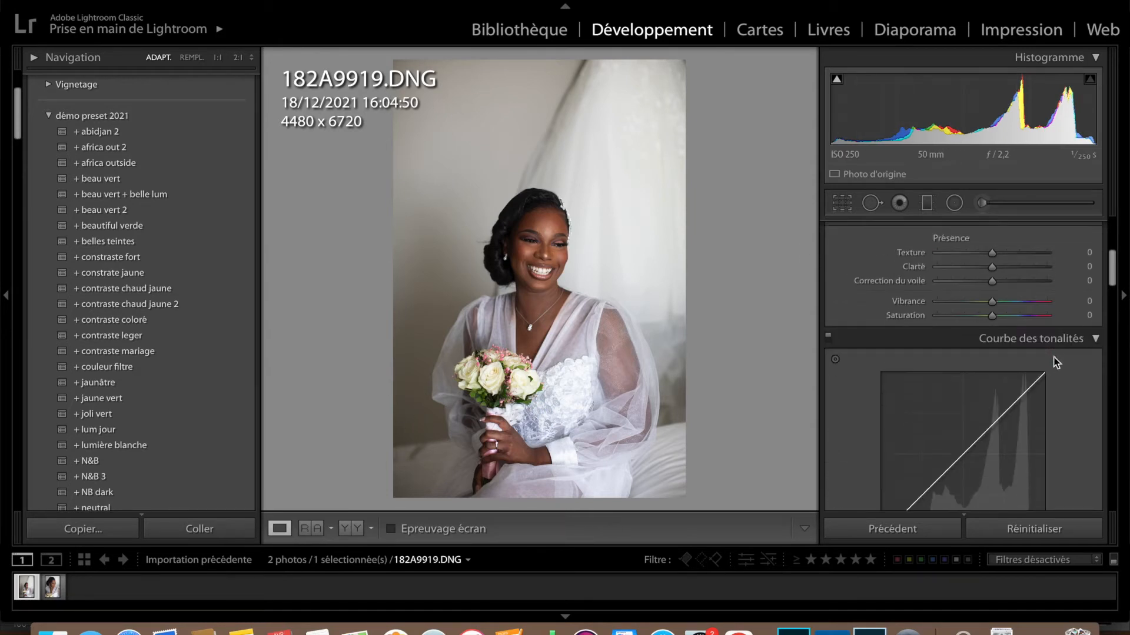
{"action": "scroll", "coordinate": [1056, 361], "scroll_direction": "down", "scroll_amount": 15}
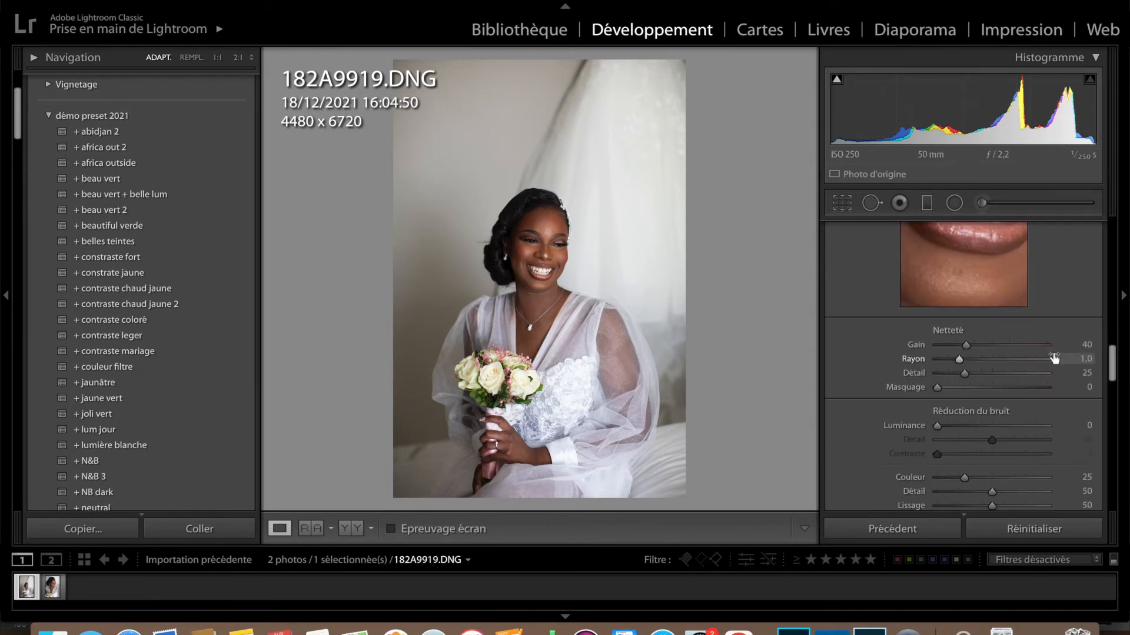
{"action": "scroll", "coordinate": [1053, 362], "scroll_direction": "down", "scroll_amount": 2}
{"action": "scroll", "coordinate": [1055, 361], "scroll_direction": "up", "scroll_amount": 5}
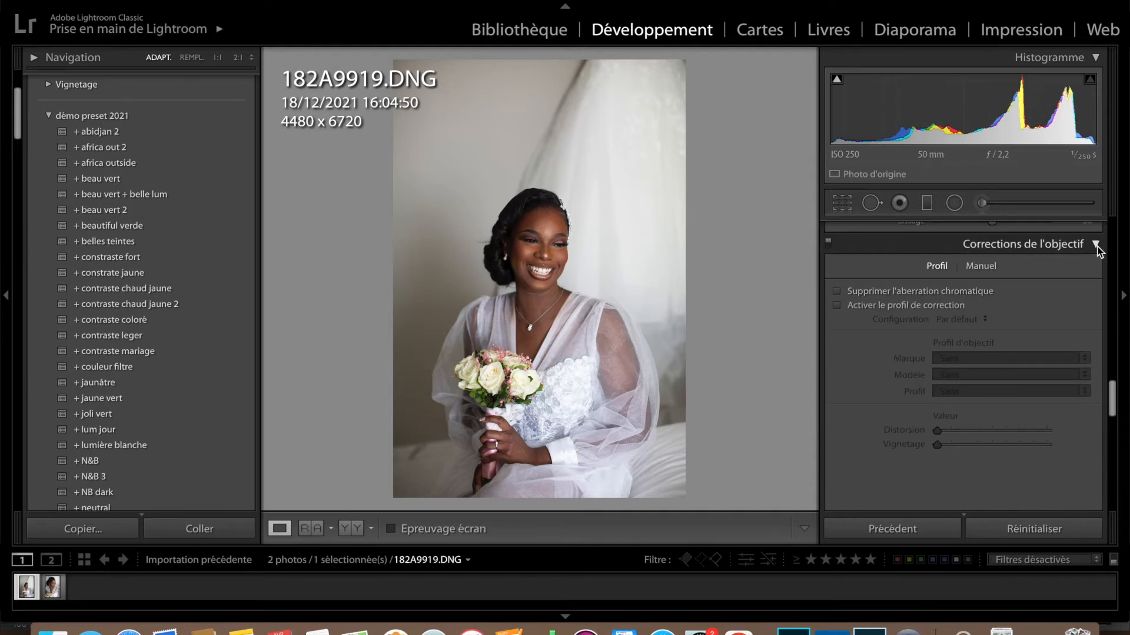
{"action": "left_click", "coordinate": [955, 308]}
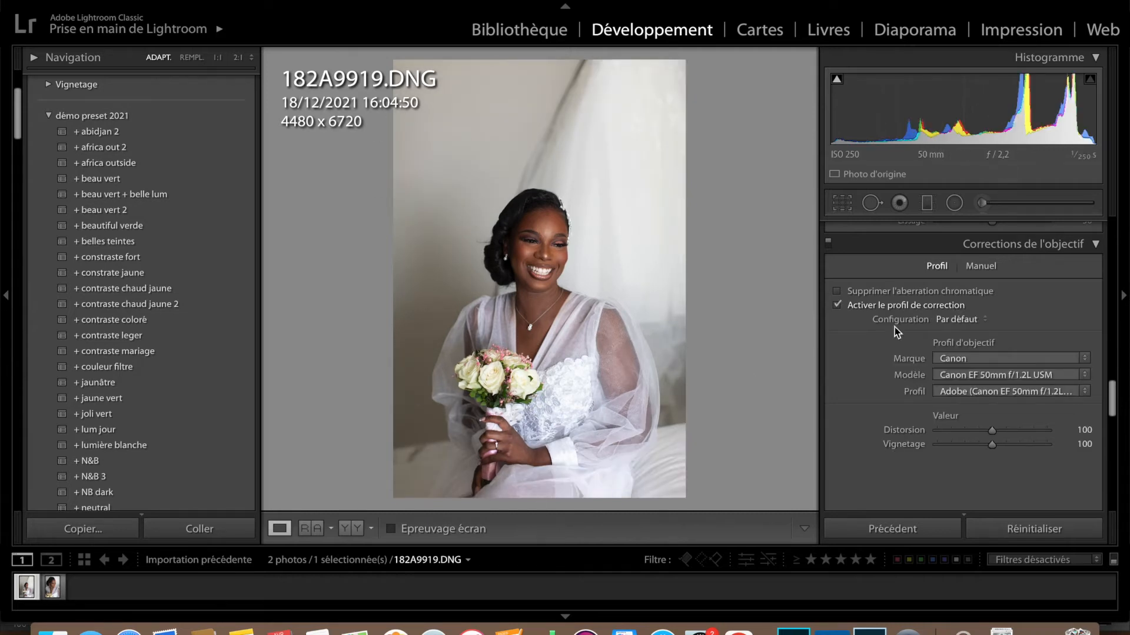
Step: Set the photo's exposure to +0,85 and its shadows to +21
{"action": "scroll", "coordinate": [1019, 366], "scroll_direction": "up", "scroll_amount": 15}
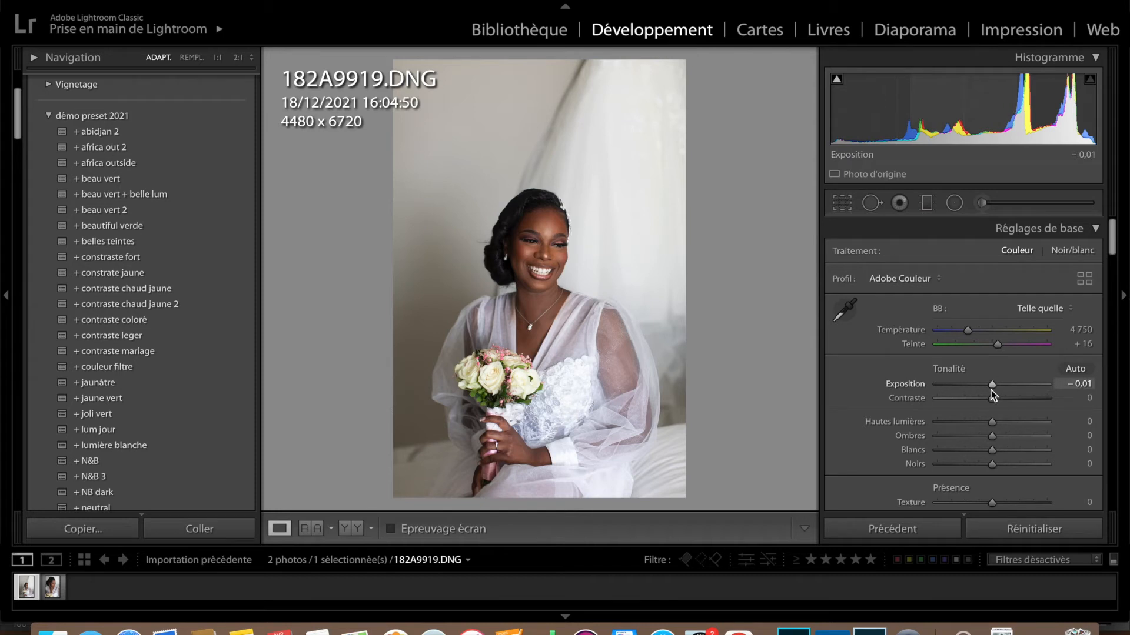
{"action": "left_click_drag", "start_coordinate": [991, 390], "coordinate": [999, 398]}
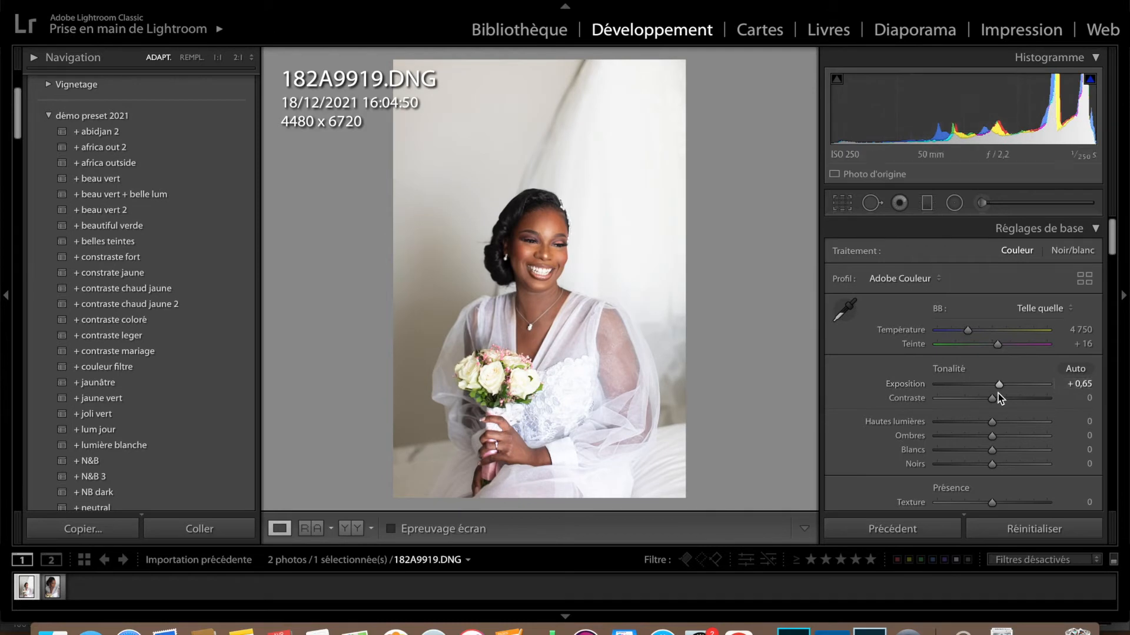
{"action": "left_click_drag", "start_coordinate": [998, 394], "coordinate": [1001, 394]}
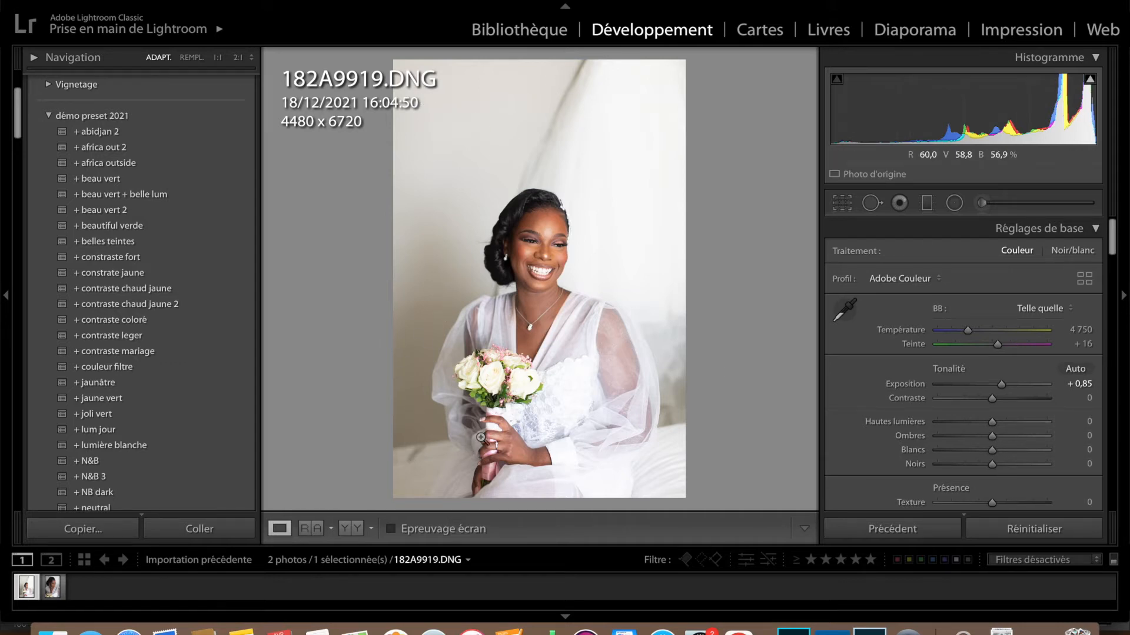
{"action": "left_click_drag", "start_coordinate": [1001, 437], "coordinate": [1007, 438]}
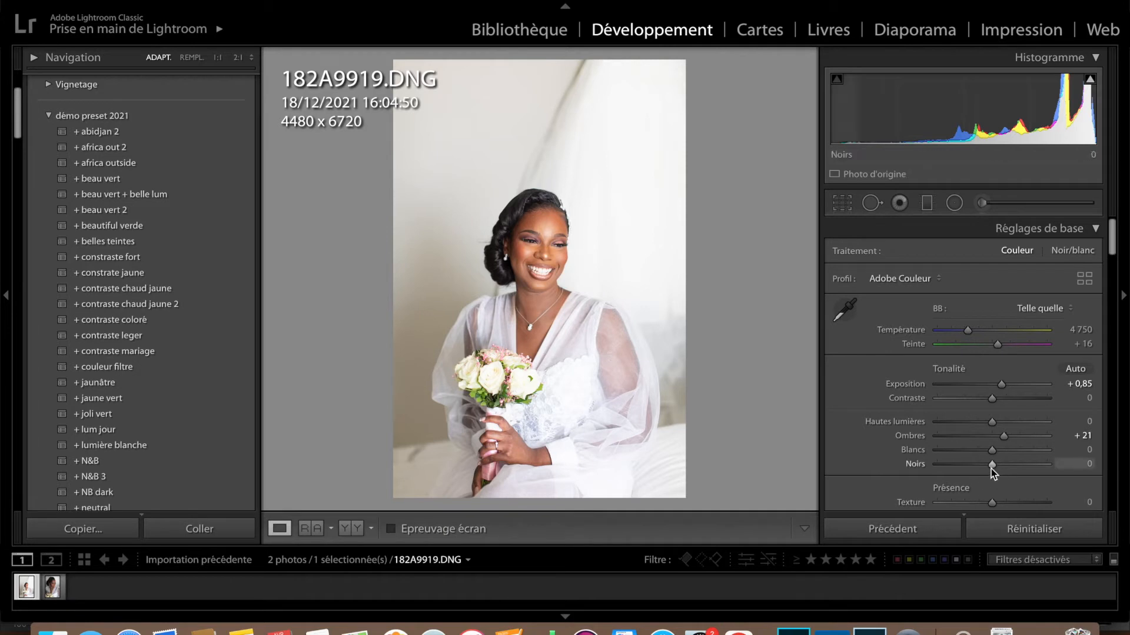
Step: Set the photo's blacks to −49 and highlights to −100, comparing the before and after versions side by side
{"action": "left_click_drag", "start_coordinate": [992, 466], "coordinate": [965, 468]}
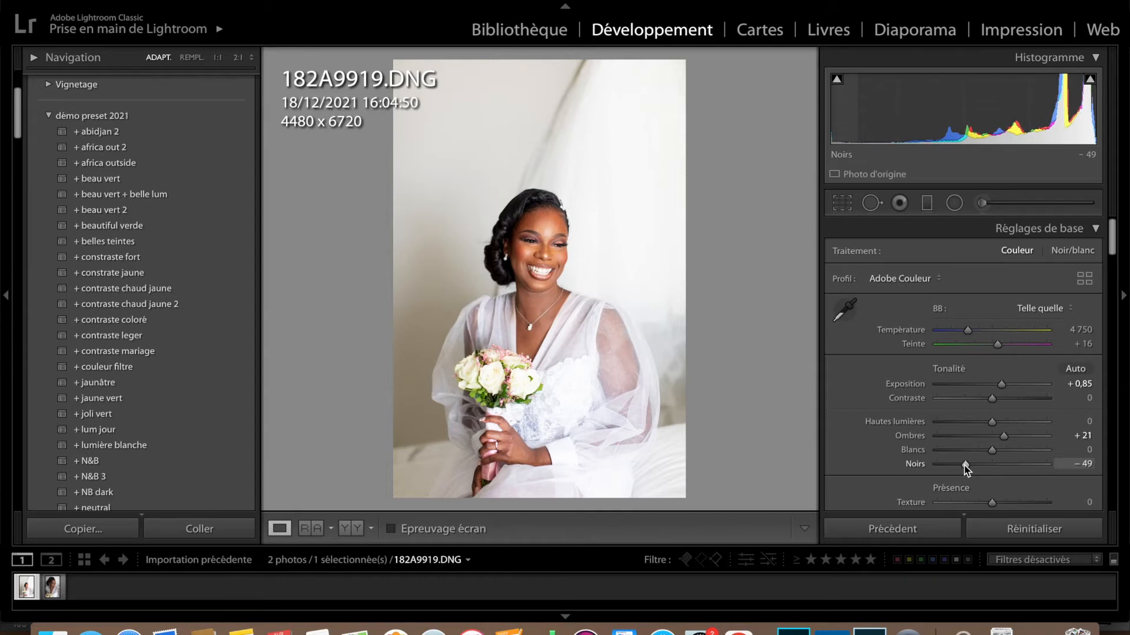
{"action": "left_click", "coordinate": [356, 531]}
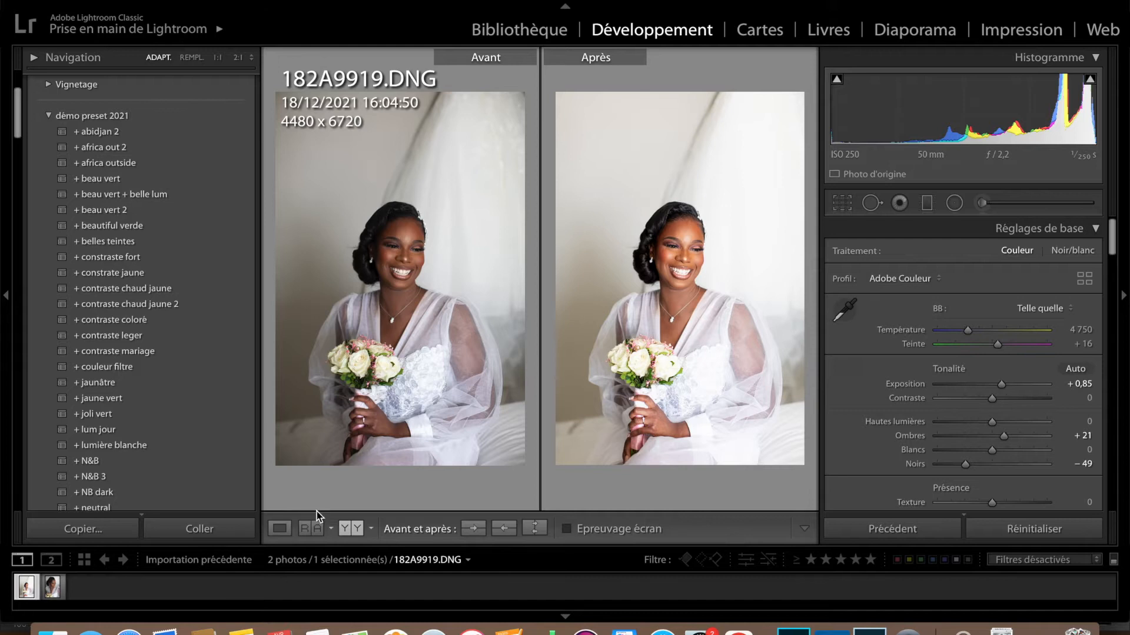
{"action": "left_click", "coordinate": [280, 529]}
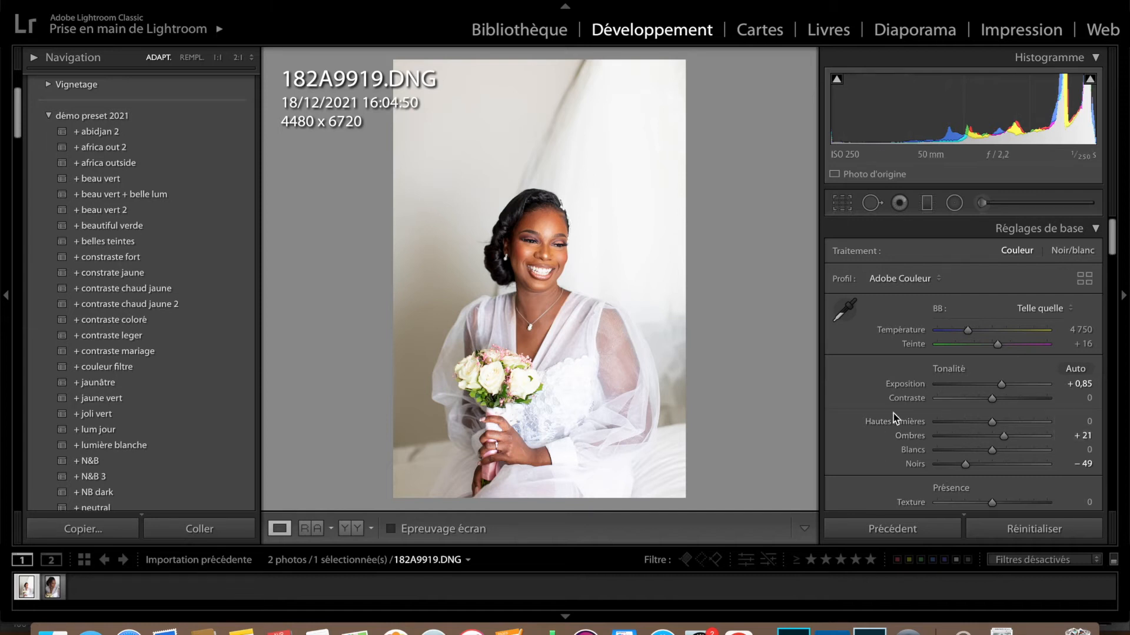
{"action": "left_click_drag", "start_coordinate": [986, 423], "coordinate": [927, 423]}
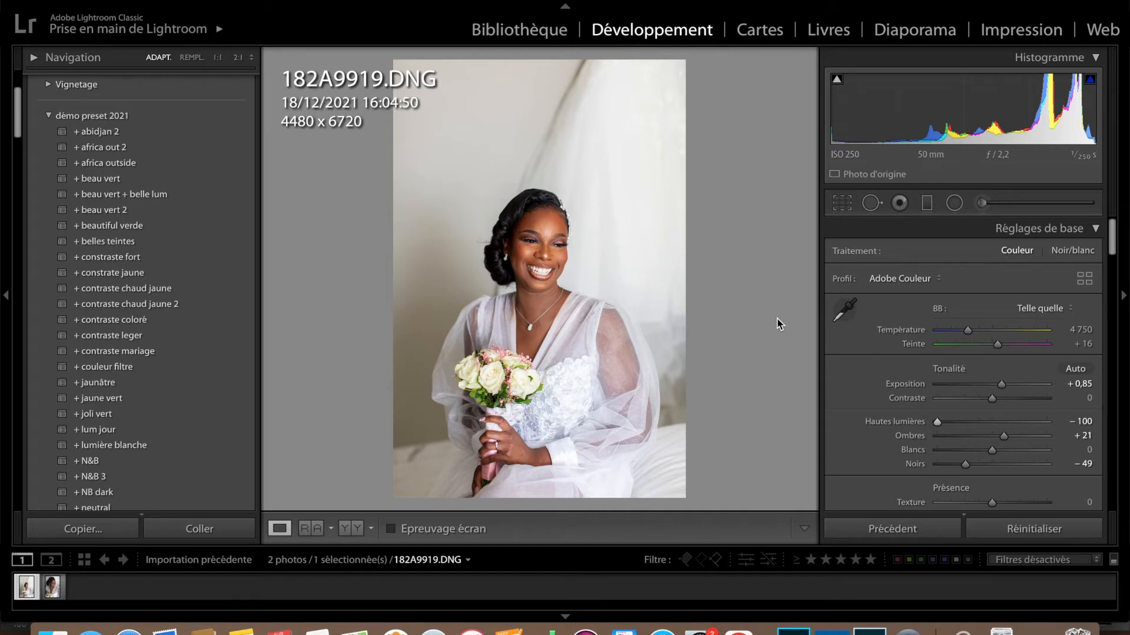
Step: Brush the Densité - (Eclaircir) effect with exposure 0,25 and shadows 21 over the dark wall beside the bride
{"action": "left_click", "coordinate": [981, 203]}
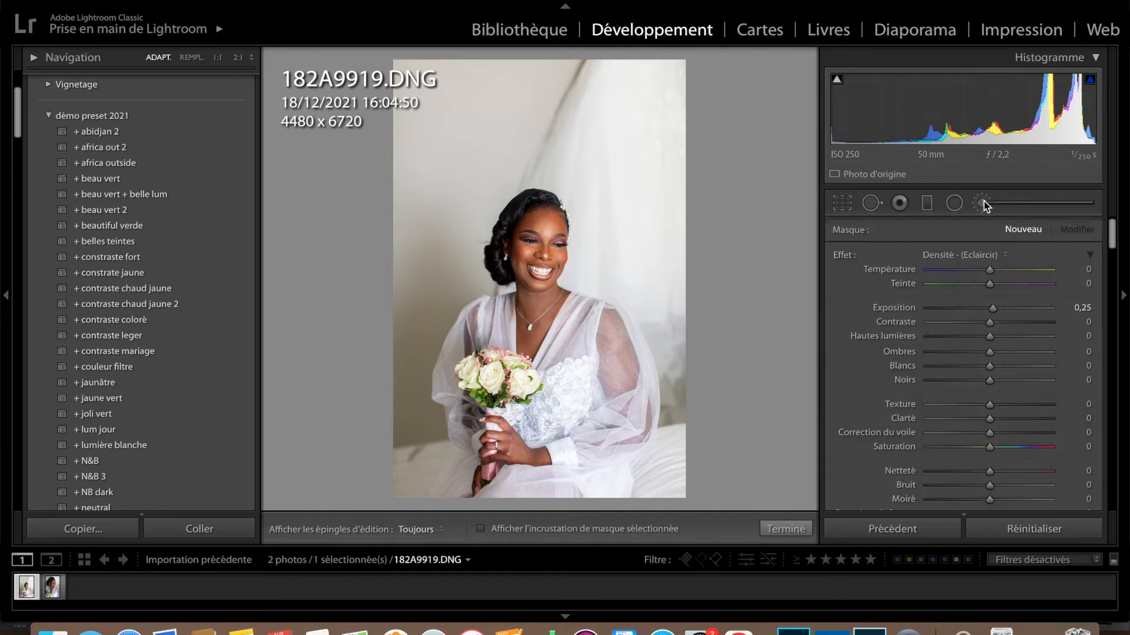
{"action": "left_click", "coordinate": [971, 259]}
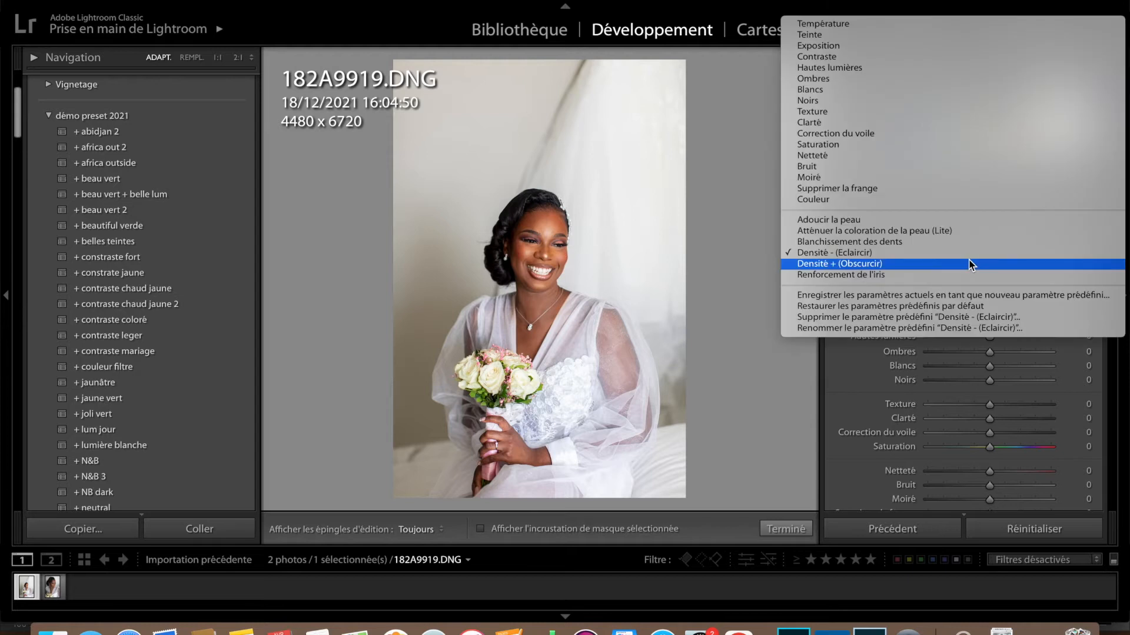
{"action": "left_click", "coordinate": [965, 252]}
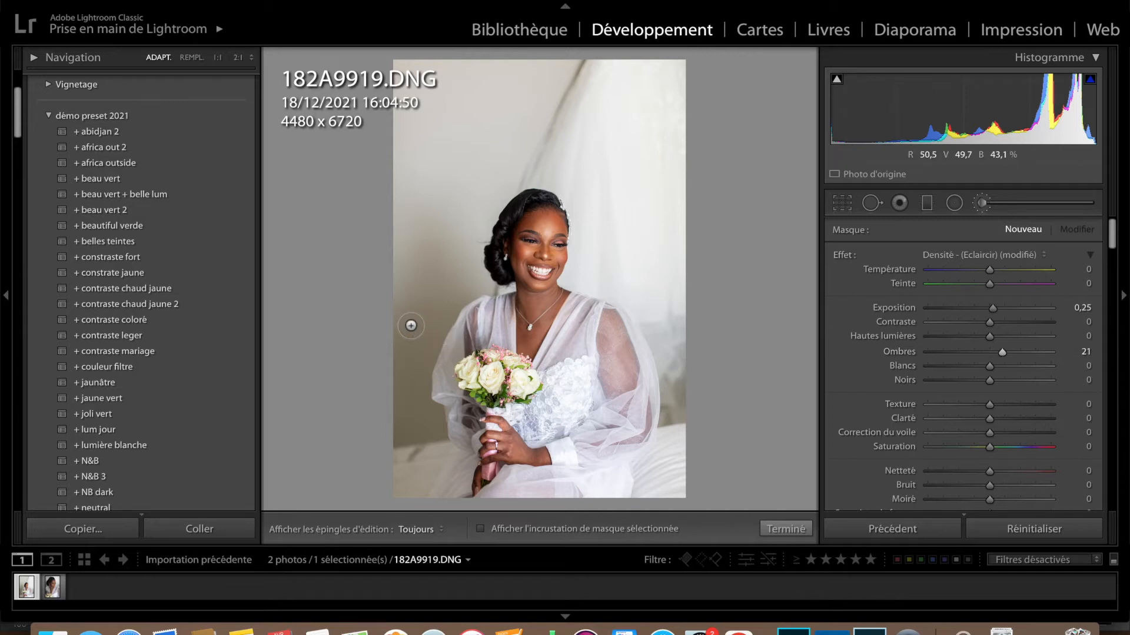
{"action": "scroll", "coordinate": [411, 326], "scroll_direction": "up", "scroll_amount": 1}
{"action": "key", "text": "h"}
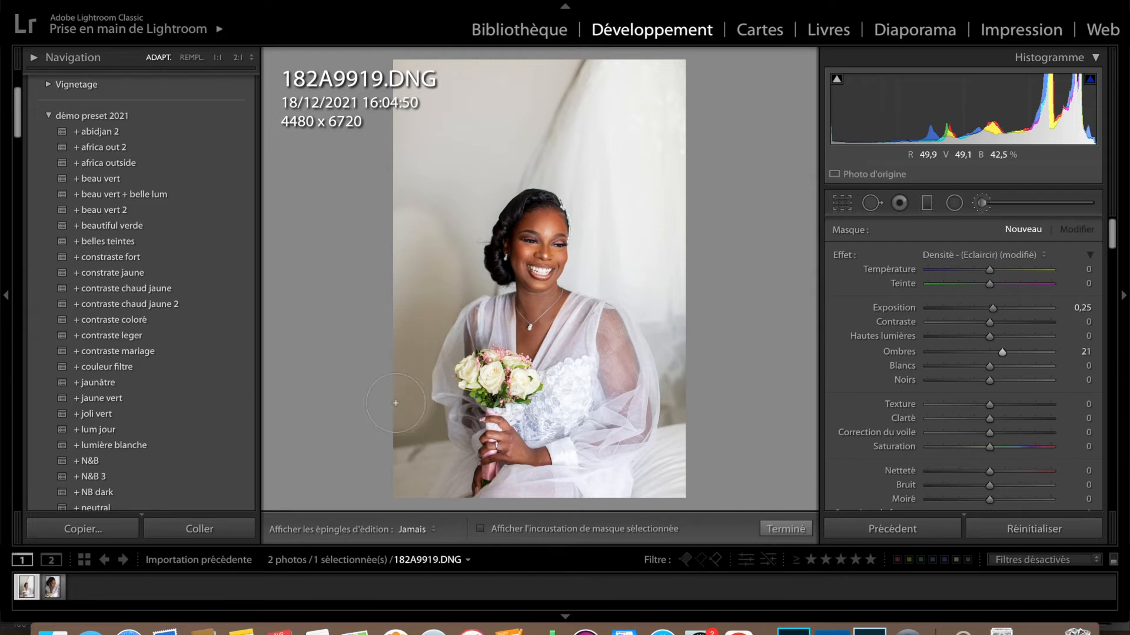
{"action": "left_click_drag", "start_coordinate": [393, 432], "coordinate": [415, 443]}
{"action": "mouse_move", "coordinate": [416, 382]}
{"action": "left_mouse_down"}
{"action": "mouse_move", "coordinate": [431, 341]}
{"action": "mouse_move", "coordinate": [410, 112]}
{"action": "mouse_move", "coordinate": [479, 16]}
{"action": "mouse_move", "coordinate": [509, 128]}
{"action": "mouse_move", "coordinate": [476, 169]}
{"action": "mouse_move", "coordinate": [545, 24]}
{"action": "mouse_move", "coordinate": [421, 89]}
{"action": "mouse_move", "coordinate": [479, 194]}
{"action": "mouse_move", "coordinate": [545, 109]}
{"action": "mouse_move", "coordinate": [594, 71]}
{"action": "mouse_move", "coordinate": [450, 203]}
{"action": "mouse_move", "coordinate": [467, 276]}
{"action": "left_mouse_up"}
{"action": "left_click_drag", "start_coordinate": [390, 379], "coordinate": [480, 312]}
{"action": "mouse_move", "coordinate": [378, 364]}
{"action": "left_mouse_down"}
{"action": "mouse_move", "coordinate": [466, 347]}
{"action": "mouse_move", "coordinate": [433, 391]}
{"action": "mouse_move", "coordinate": [433, 463]}
{"action": "mouse_move", "coordinate": [414, 487]}
{"action": "left_mouse_up"}
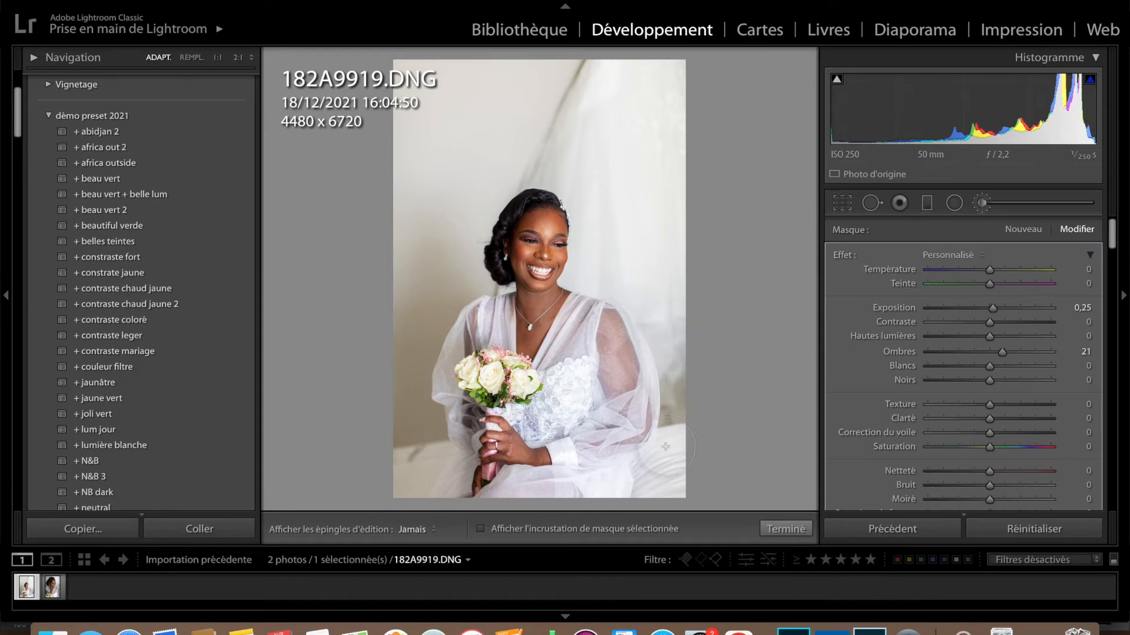
{"action": "key", "text": "h"}
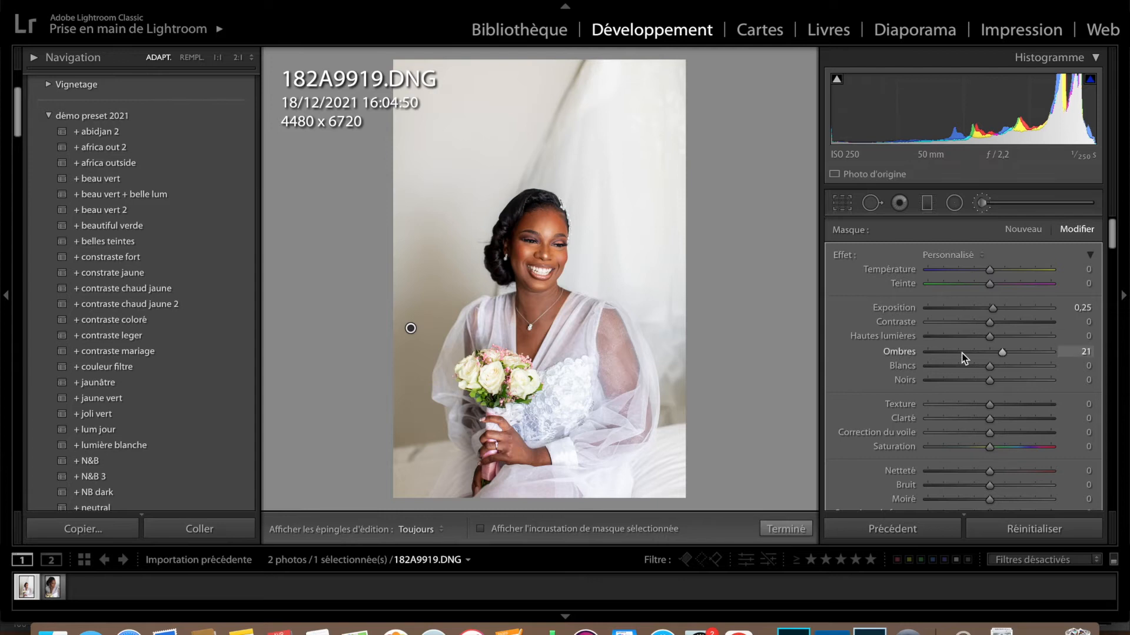
Step: Extend the brush mask over the curtain above the bride and set the mask's shadows to 59
{"action": "mouse_move", "coordinate": [1008, 353]}
{"action": "left_mouse_down"}
{"action": "mouse_move", "coordinate": [1054, 360]}
{"action": "mouse_move", "coordinate": [1033, 355]}
{"action": "left_mouse_up"}
{"action": "mouse_move", "coordinate": [576, 132]}
{"action": "left_mouse_down"}
{"action": "mouse_move", "coordinate": [535, 142]}
{"action": "mouse_move", "coordinate": [538, 166]}
{"action": "mouse_move", "coordinate": [575, 161]}
{"action": "mouse_move", "coordinate": [582, 181]}
{"action": "mouse_move", "coordinate": [582, 100]}
{"action": "mouse_move", "coordinate": [599, 70]}
{"action": "left_mouse_up"}
{"action": "mouse_move", "coordinate": [576, 220]}
{"action": "left_mouse_down"}
{"action": "mouse_move", "coordinate": [556, 109]}
{"action": "mouse_move", "coordinate": [603, 58]}
{"action": "left_mouse_up"}
{"action": "key", "text": "super+z"}
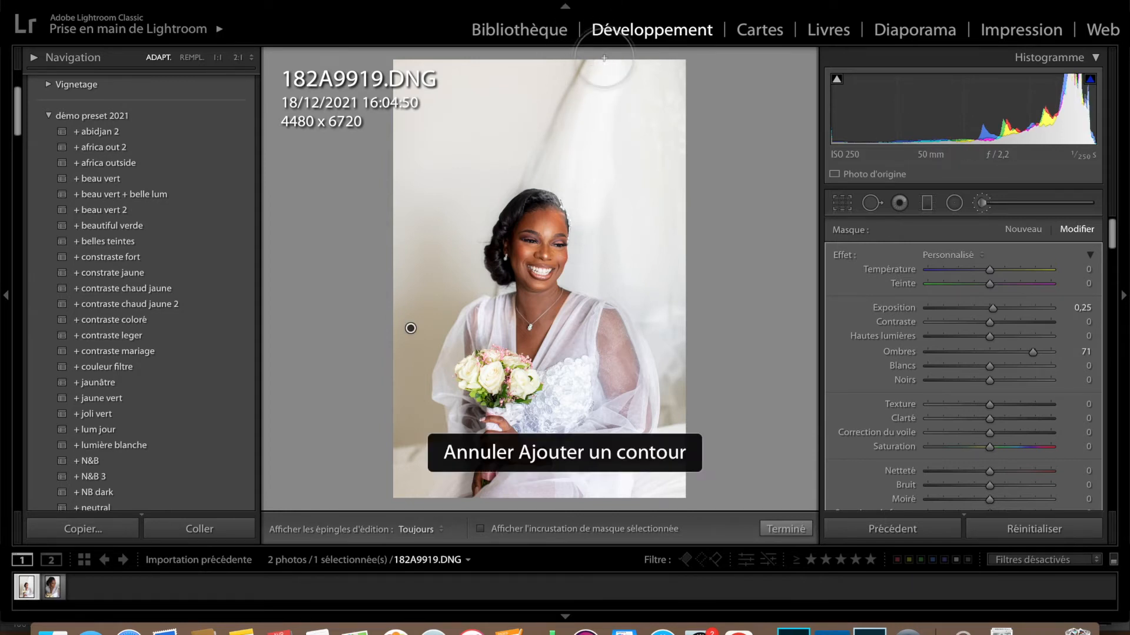
{"action": "left_click_drag", "start_coordinate": [573, 162], "coordinate": [577, 30]}
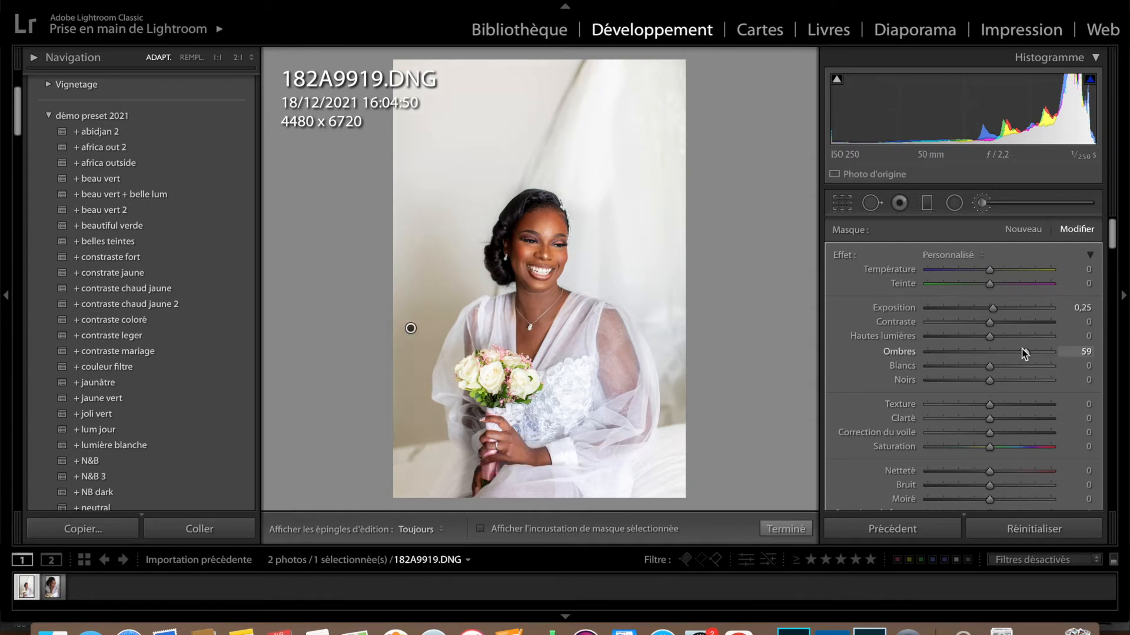
{"action": "left_click", "coordinate": [980, 206]}
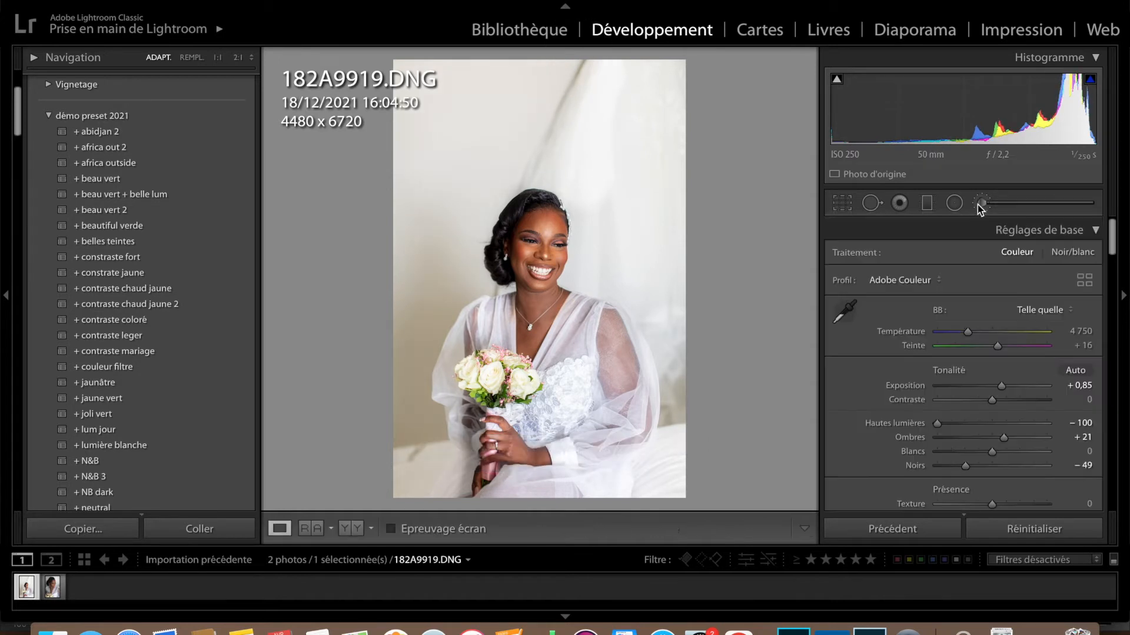
Step: Compare the bride's face before and after up close and set the orange hue to +6
{"action": "left_click", "coordinate": [548, 255]}
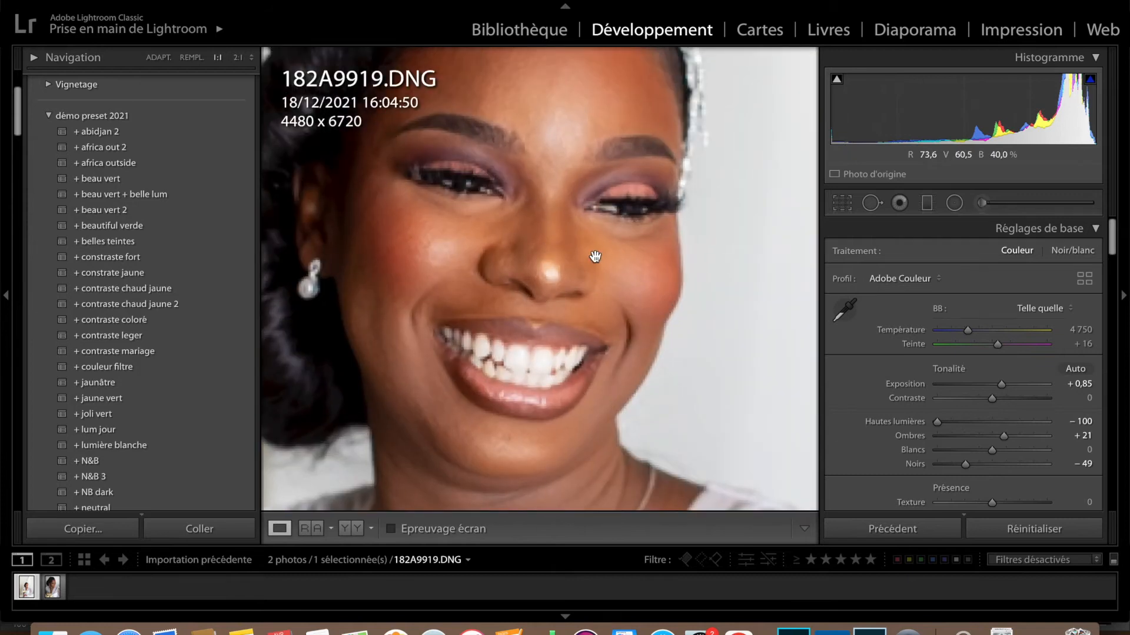
{"action": "left_click_drag", "start_coordinate": [595, 257], "coordinate": [717, 288]}
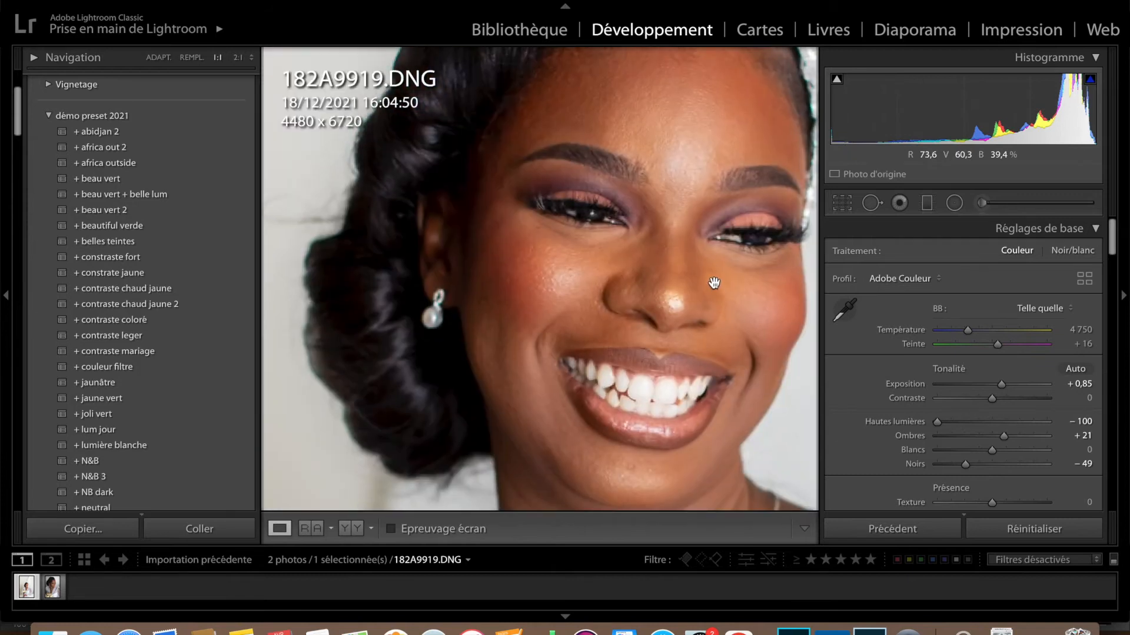
{"action": "left_click", "coordinate": [351, 529]}
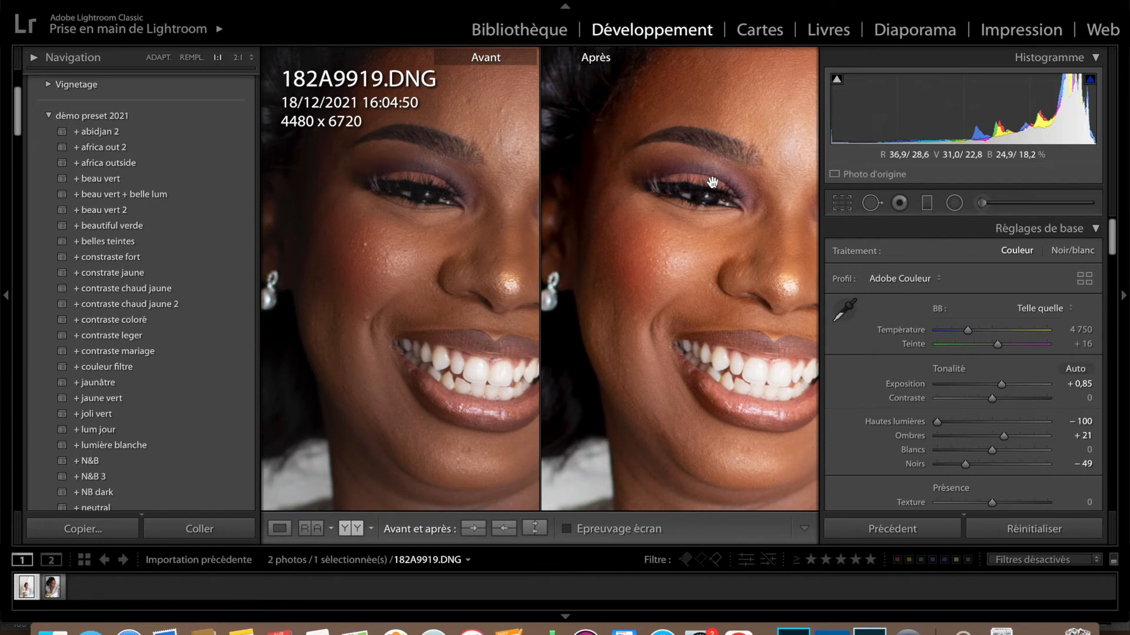
{"action": "left_click_drag", "start_coordinate": [723, 243], "coordinate": [679, 290]}
{"action": "scroll", "coordinate": [986, 394], "scroll_direction": "down", "scroll_amount": 15}
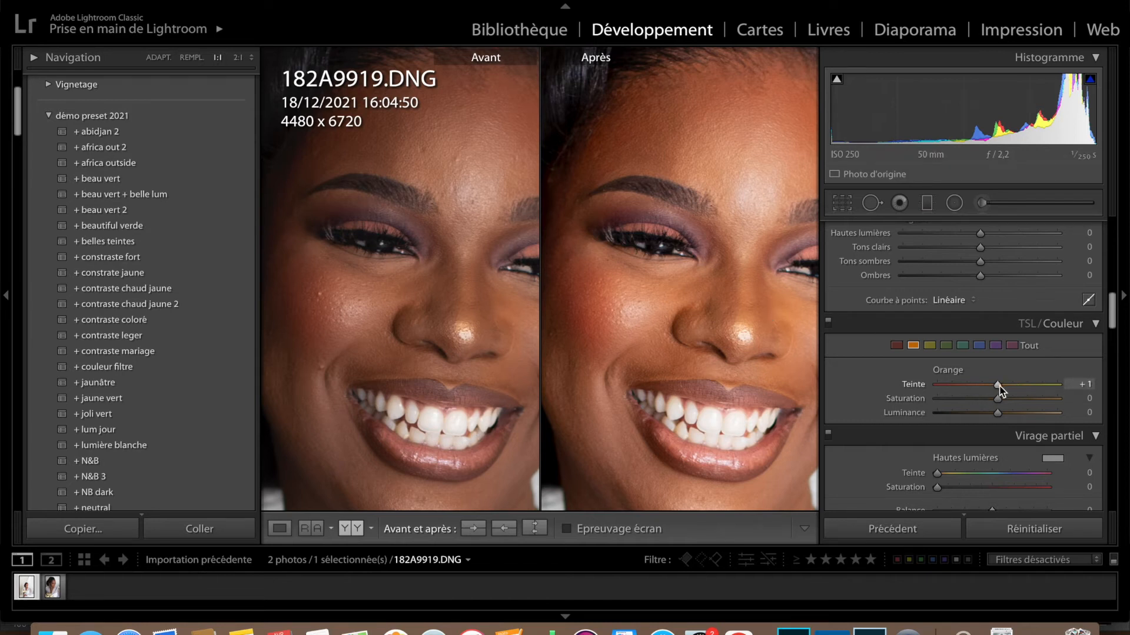
{"action": "left_click_drag", "start_coordinate": [987, 387], "coordinate": [995, 386]}
{"action": "left_click", "coordinate": [622, 316]}
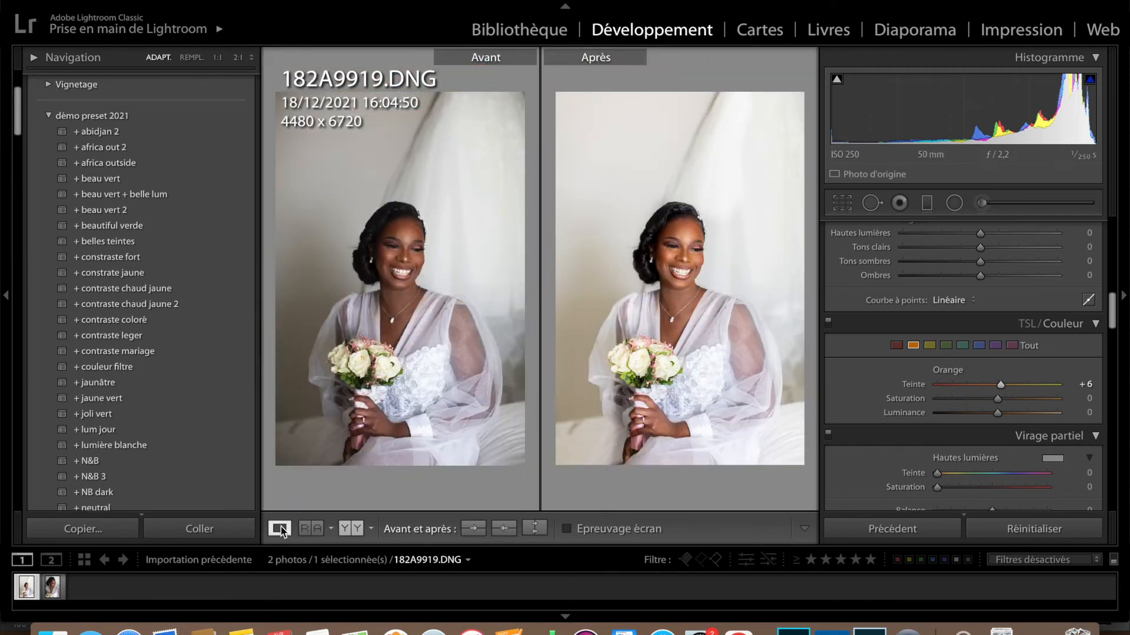
Step: Set the orange saturation to −8 while comparing the skin tone before and after up close
{"action": "left_click", "coordinate": [690, 236]}
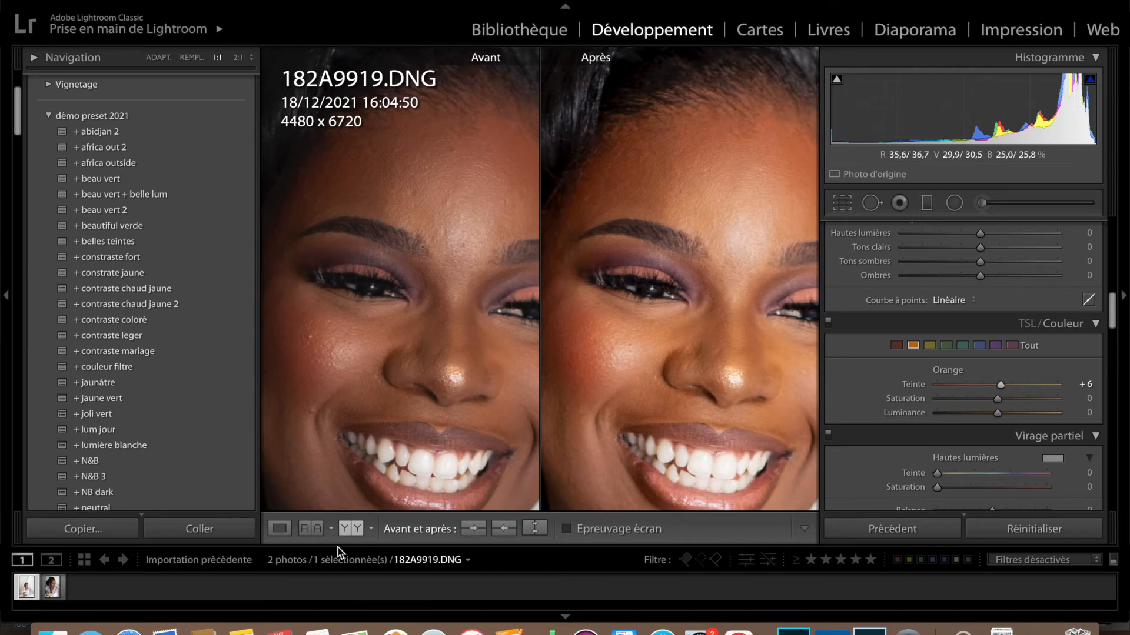
{"action": "key", "text": "z"}
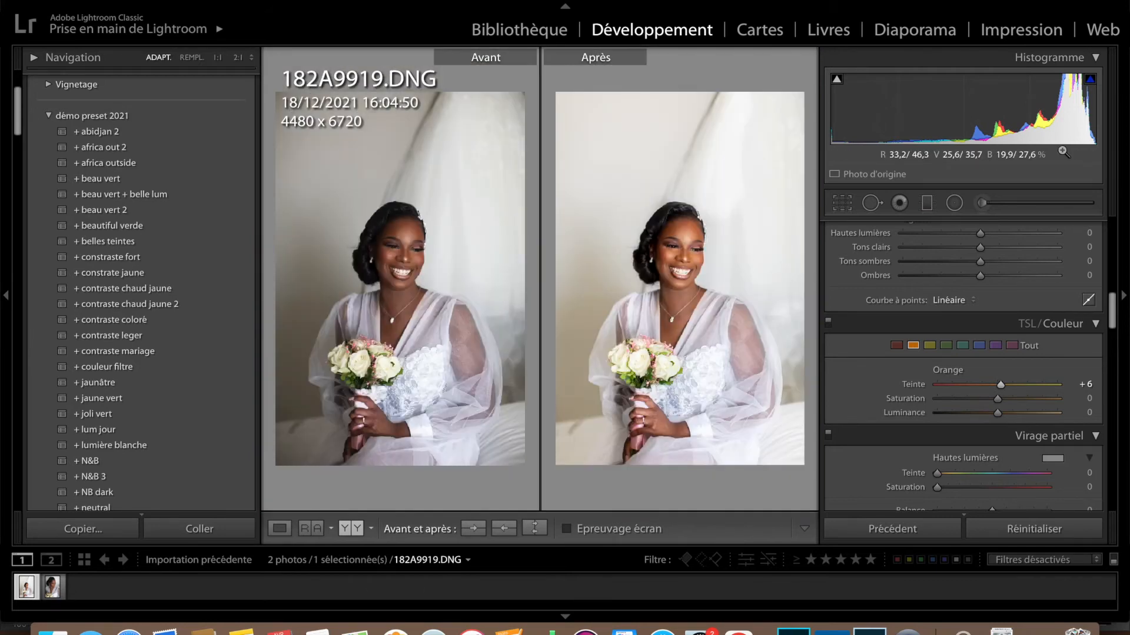
{"action": "scroll", "coordinate": [1002, 382], "scroll_direction": "up", "scroll_amount": 3}
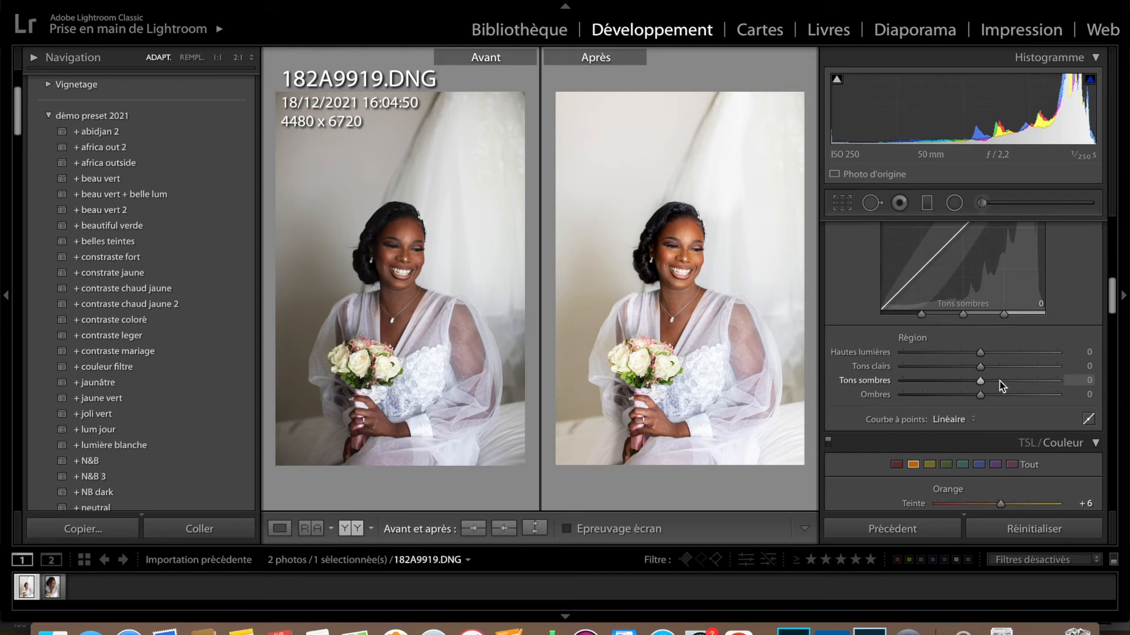
{"action": "scroll", "coordinate": [1002, 385], "scroll_direction": "down", "scroll_amount": 3}
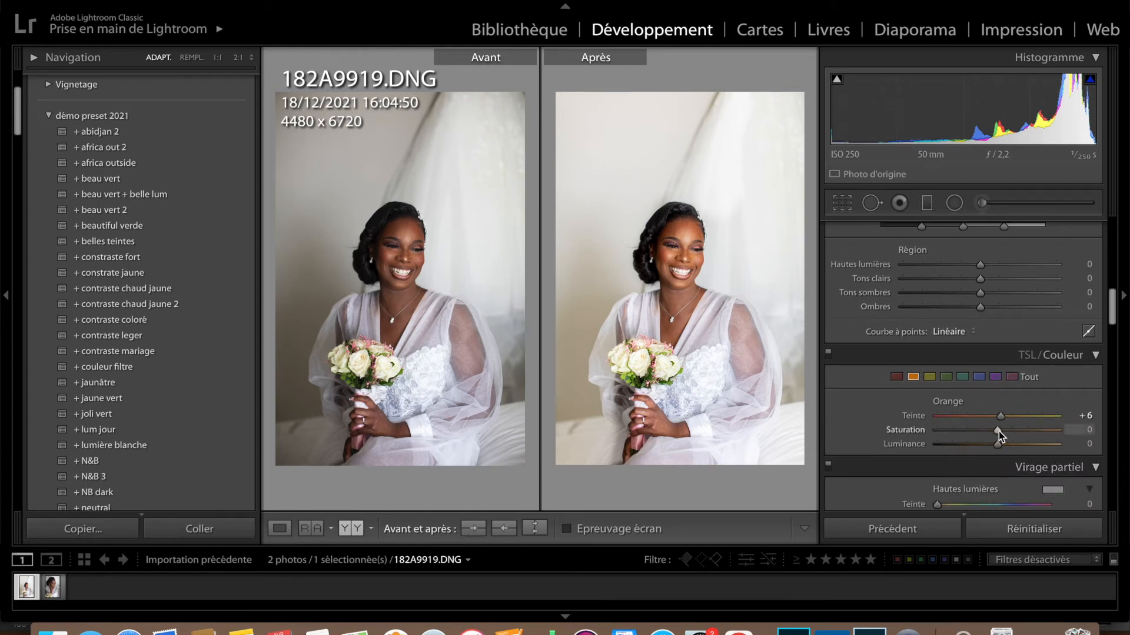
{"action": "left_click", "coordinate": [715, 252]}
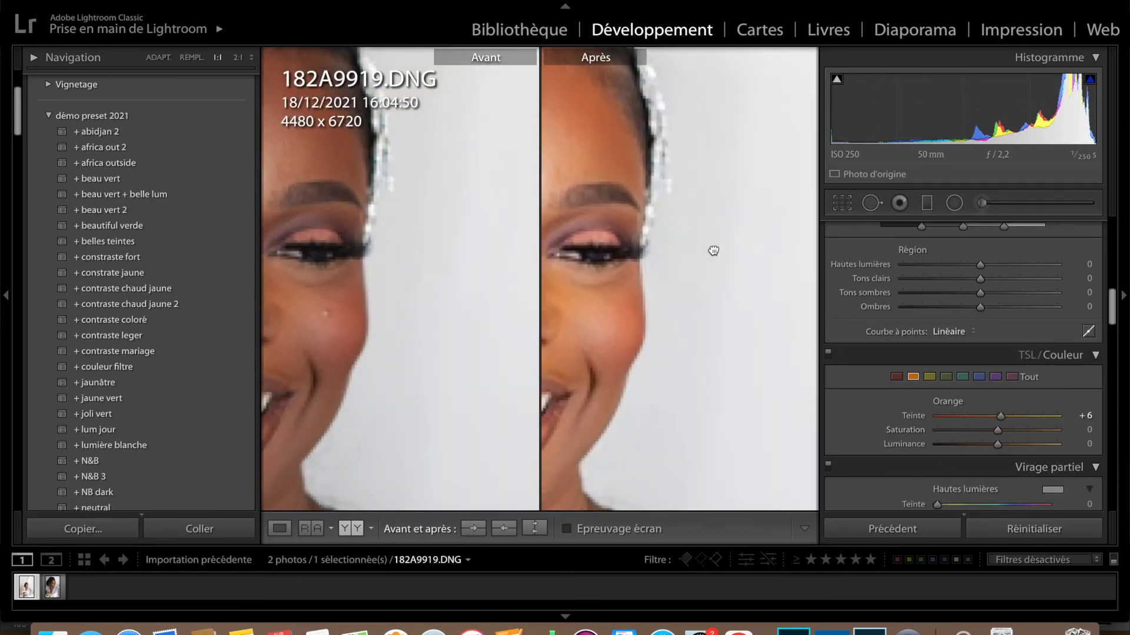
{"action": "left_click_drag", "start_coordinate": [999, 436], "coordinate": [987, 437]}
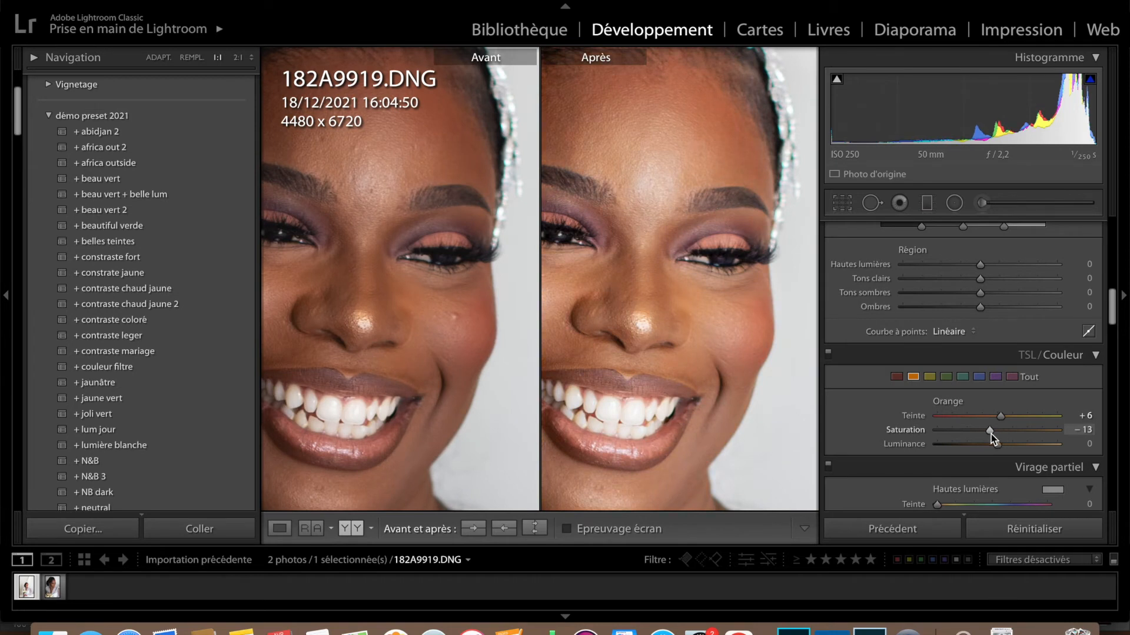
{"action": "left_click_drag", "start_coordinate": [991, 435], "coordinate": [994, 436]}
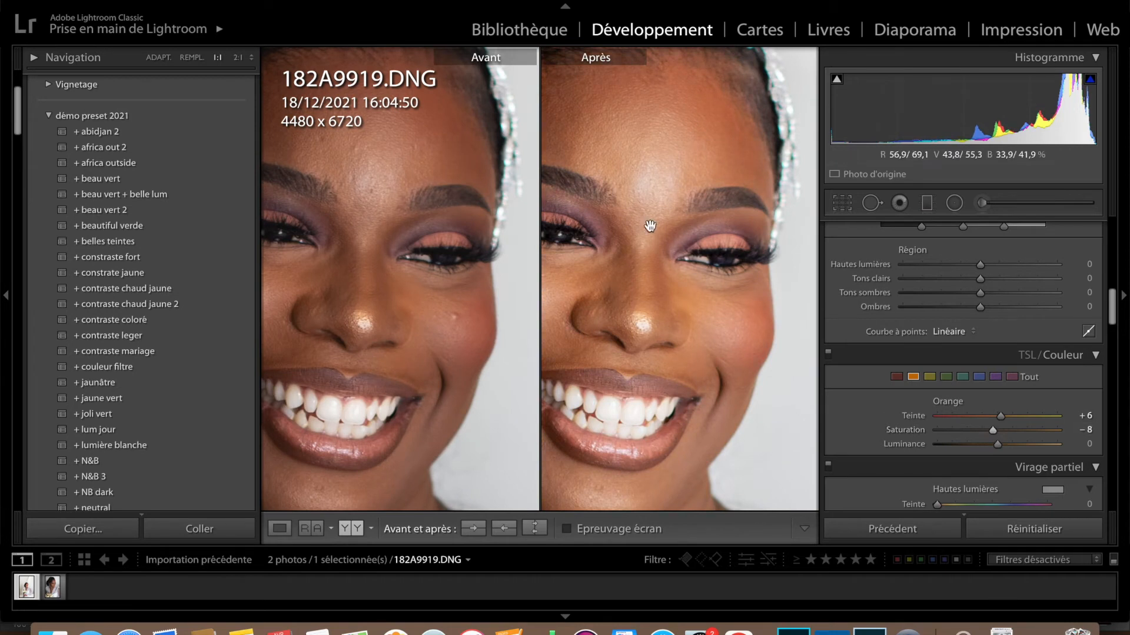
{"action": "left_click", "coordinate": [650, 240]}
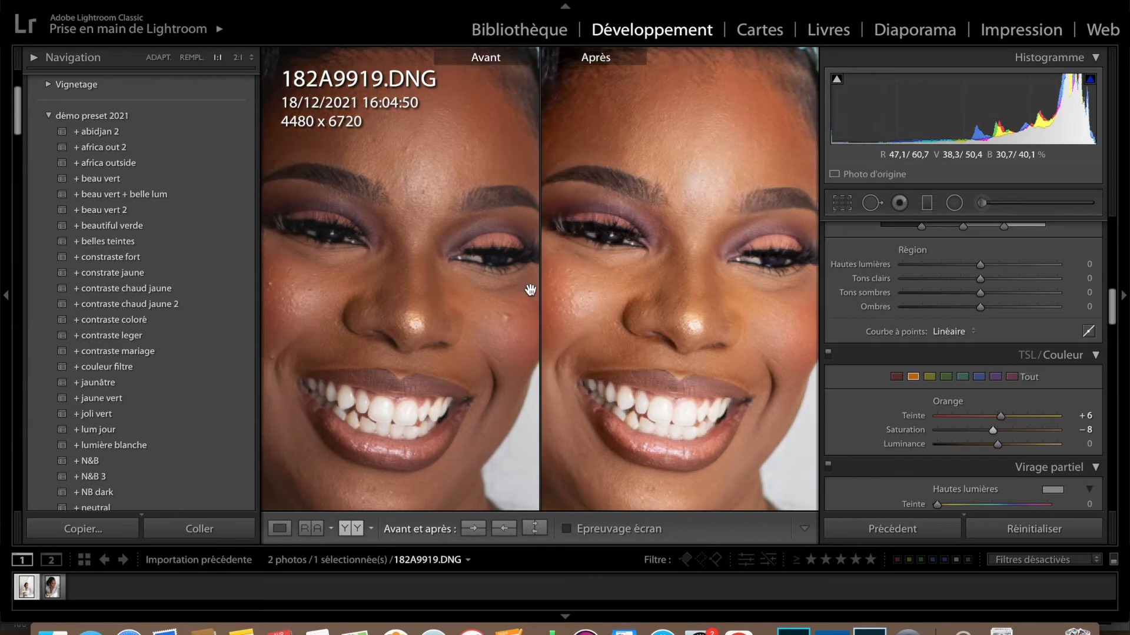
{"action": "left_click", "coordinate": [668, 323]}
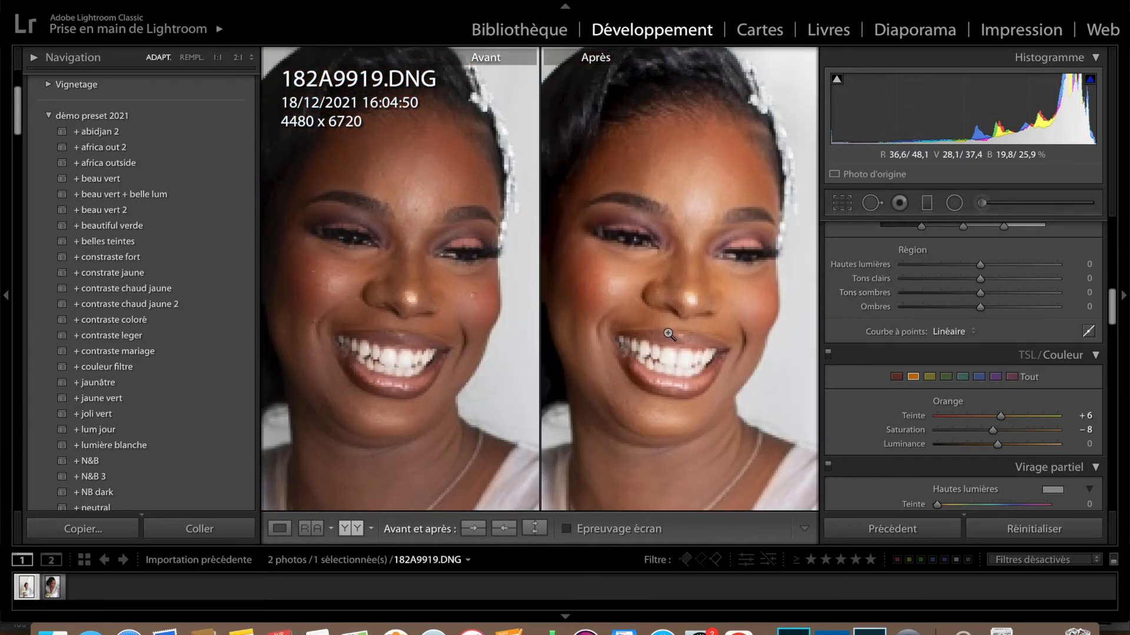
{"action": "left_click", "coordinate": [280, 529]}
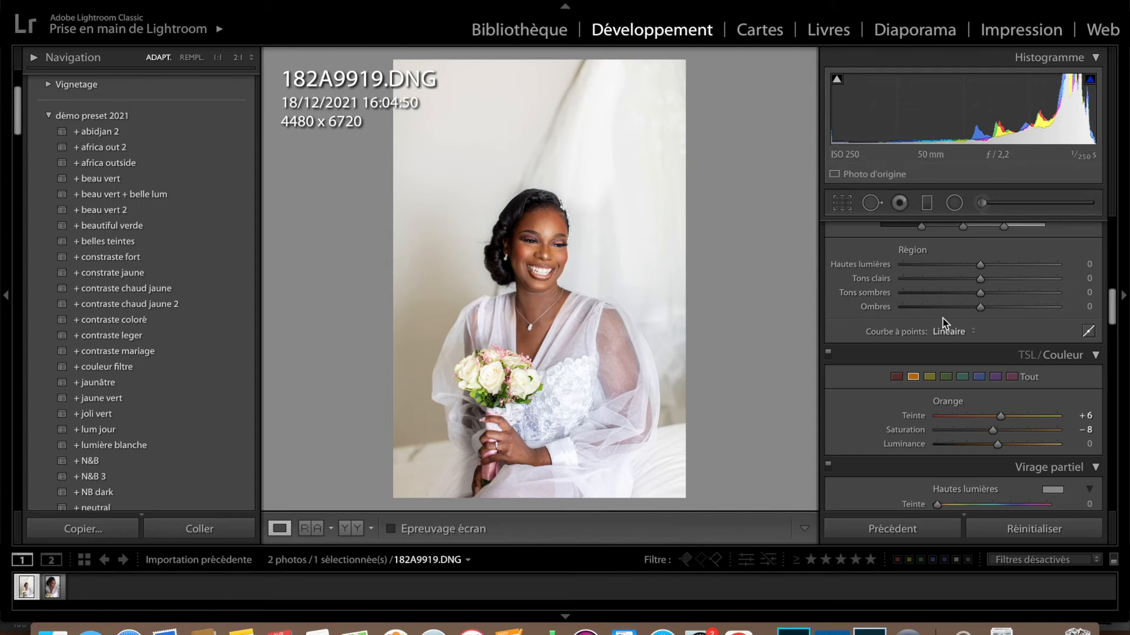
Step: Try +13 and +7 for the tone curve's dark tones (Tons sombres), set them to +17, and compare before and after
{"action": "scroll", "coordinate": [943, 319], "scroll_direction": "up", "scroll_amount": 5}
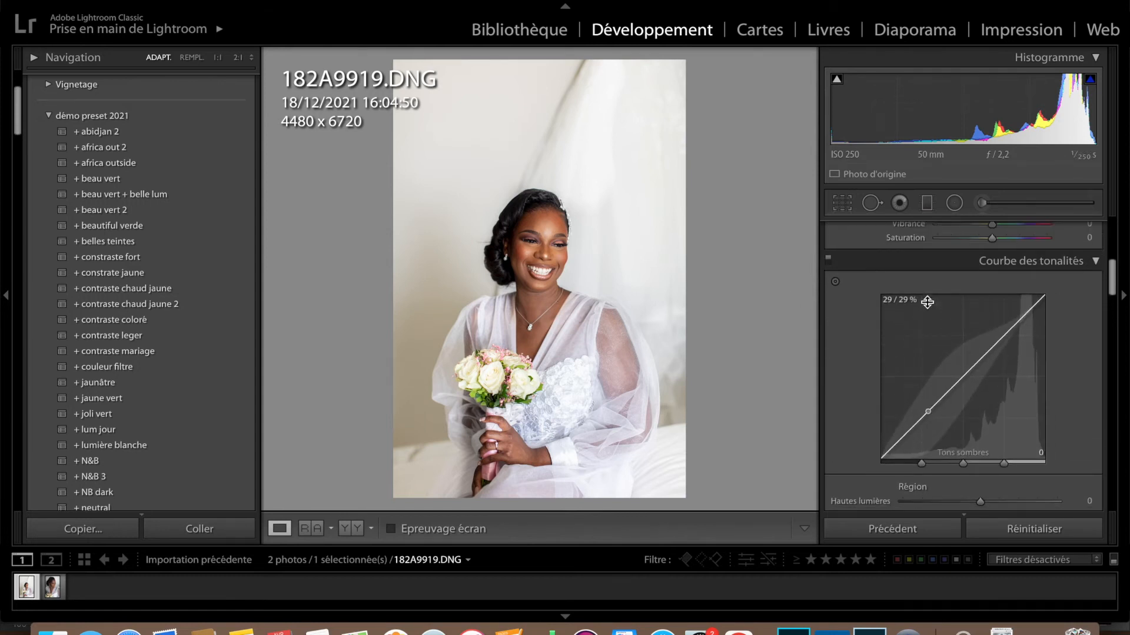
{"action": "scroll", "coordinate": [928, 303], "scroll_direction": "down", "scroll_amount": 3}
{"action": "scroll", "coordinate": [983, 486], "scroll_direction": "down", "scroll_amount": 1}
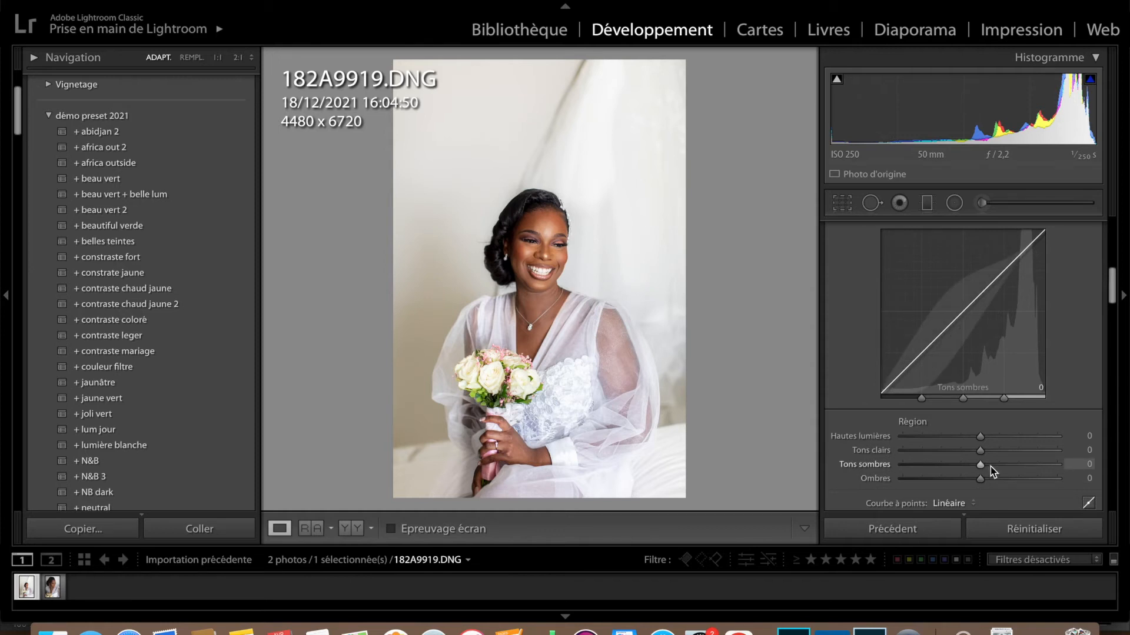
{"action": "left_click", "coordinate": [991, 468]}
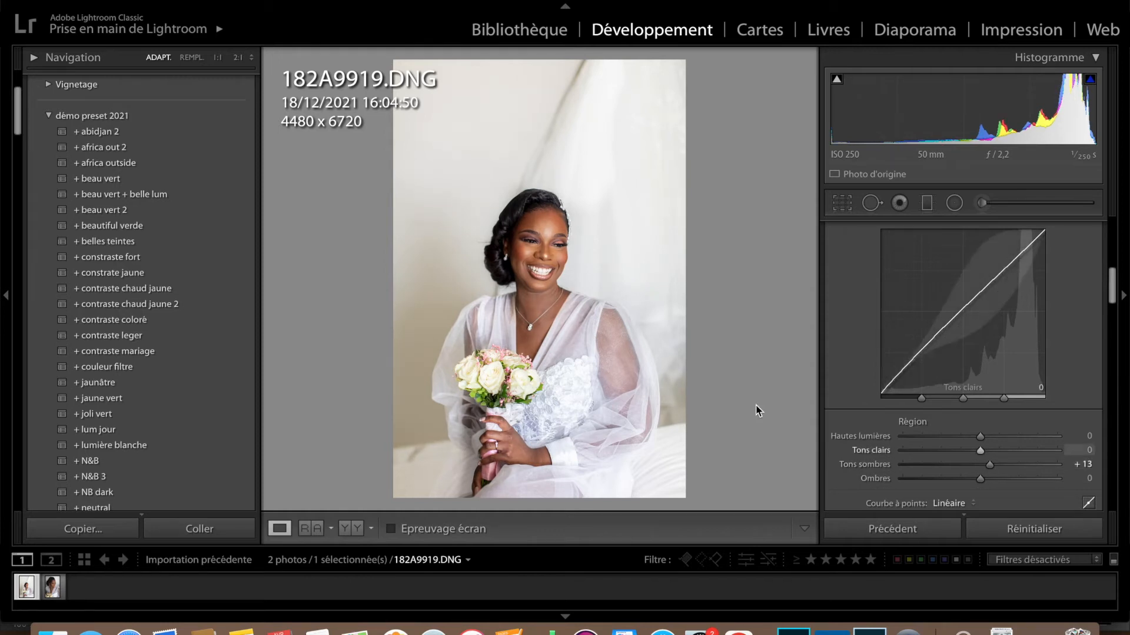
{"action": "mouse_move", "coordinate": [992, 465]}
{"action": "left_mouse_down"}
{"action": "mouse_move", "coordinate": [977, 467]}
{"action": "mouse_move", "coordinate": [1006, 469]}
{"action": "mouse_move", "coordinate": [986, 469]}
{"action": "left_mouse_up"}
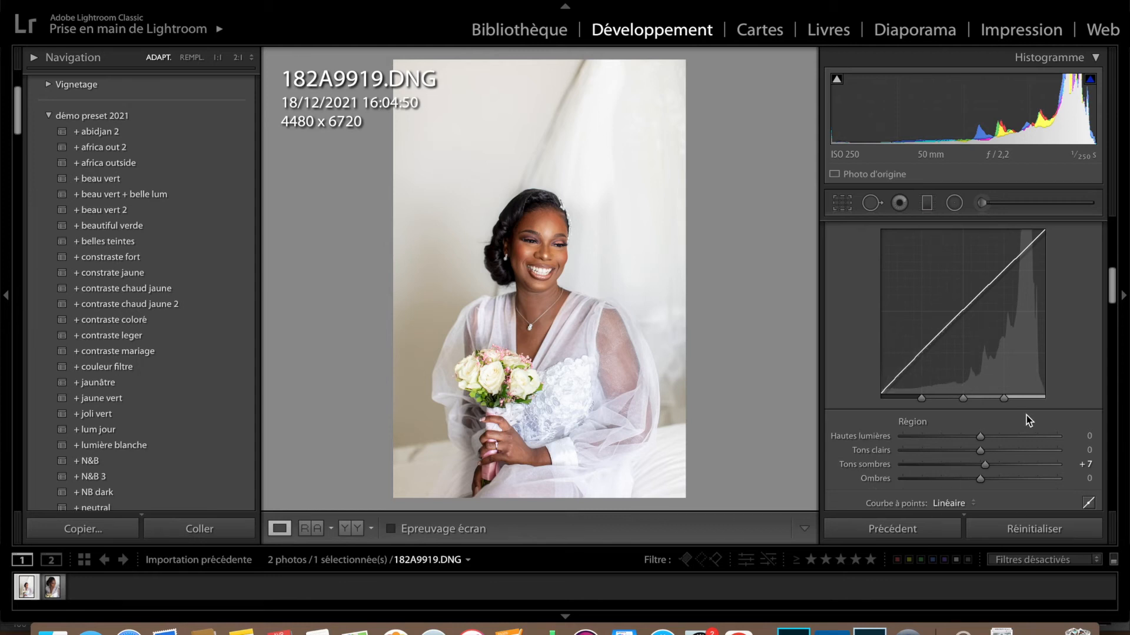
{"action": "scroll", "coordinate": [1027, 416], "scroll_direction": "down", "scroll_amount": 3}
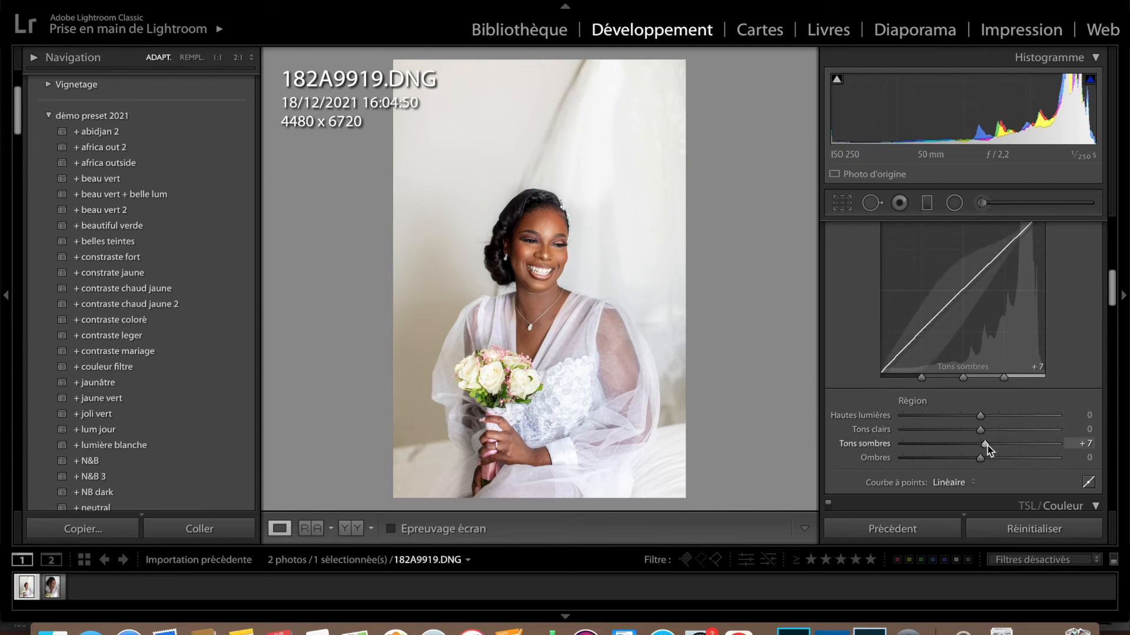
{"action": "left_click_drag", "start_coordinate": [988, 446], "coordinate": [996, 446]}
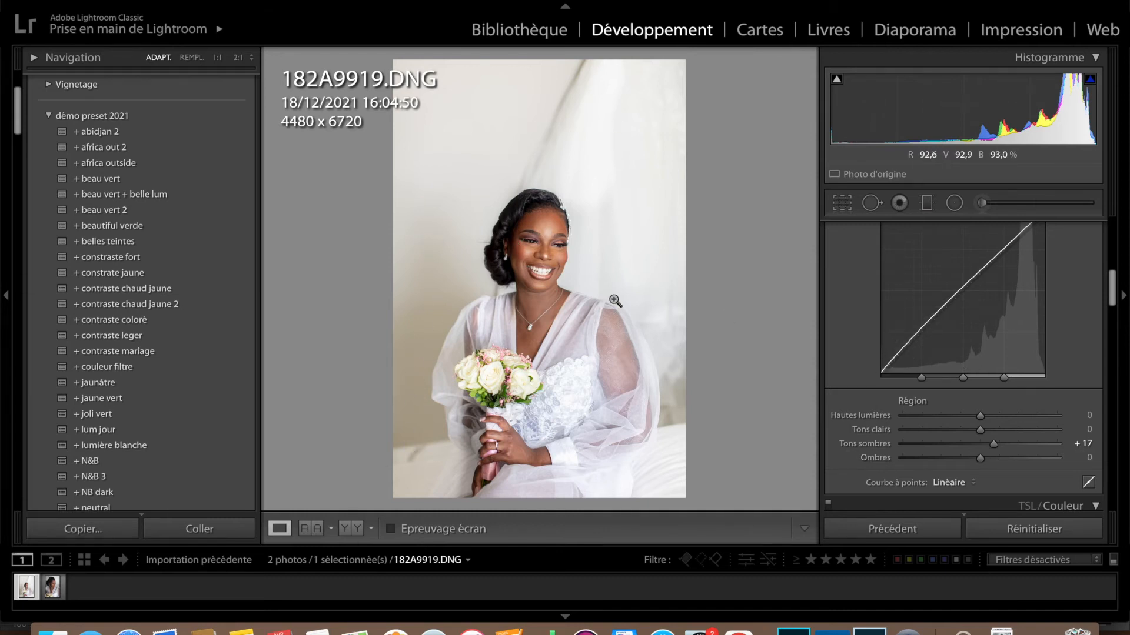
{"action": "left_click", "coordinate": [346, 528]}
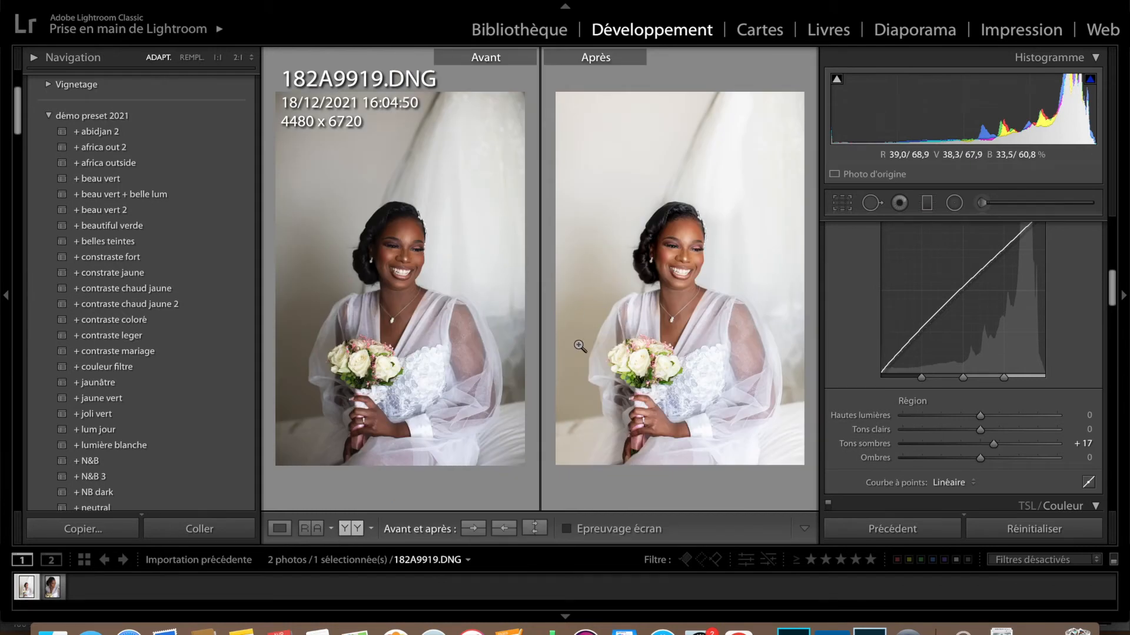
Step: Set the yellow hue to −34 and the yellow saturation to −50, and compare the photo before and after
{"action": "left_click", "coordinate": [279, 528]}
{"action": "scroll", "coordinate": [1051, 499], "scroll_direction": "down", "scroll_amount": 5}
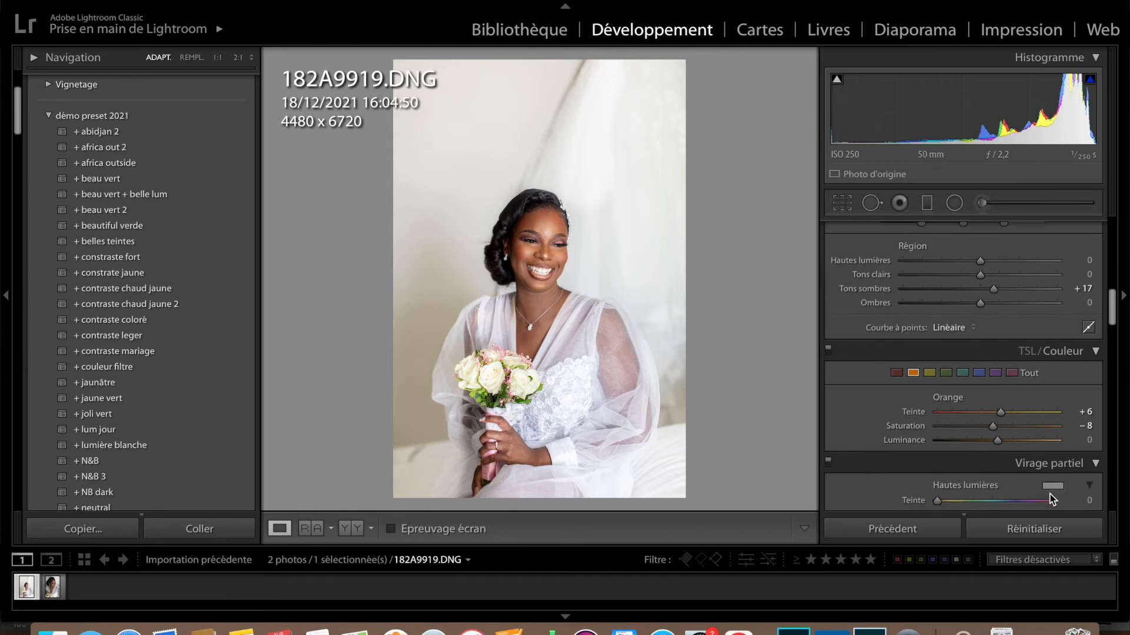
{"action": "left_click", "coordinate": [929, 373]}
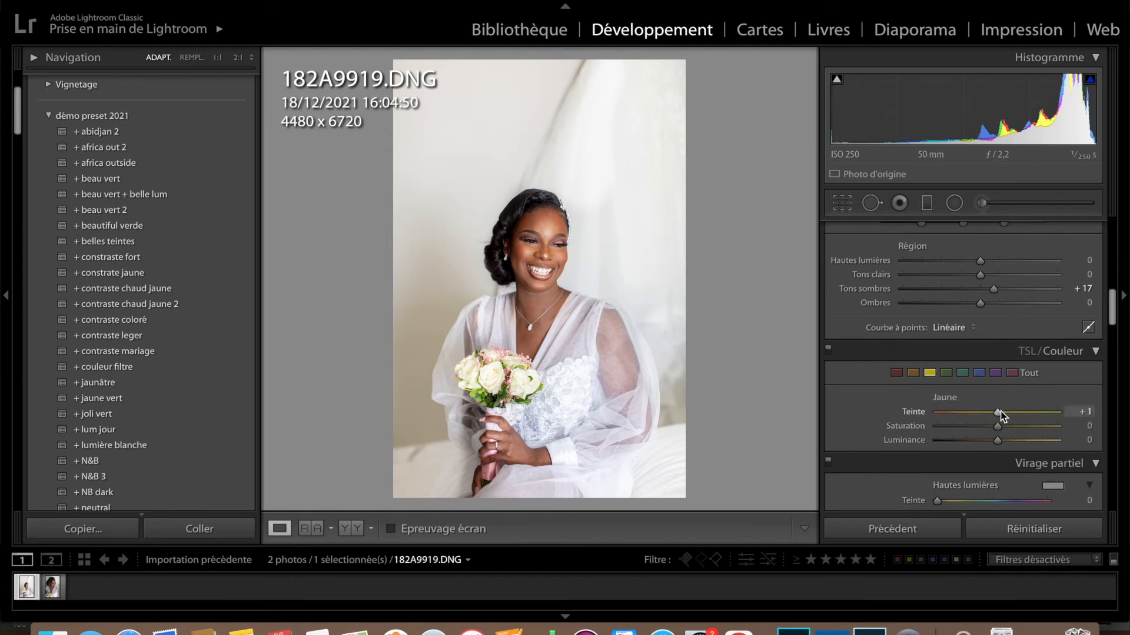
{"action": "mouse_move", "coordinate": [1001, 410]}
{"action": "left_mouse_down"}
{"action": "mouse_move", "coordinate": [1045, 411]}
{"action": "mouse_move", "coordinate": [983, 411]}
{"action": "left_mouse_up"}
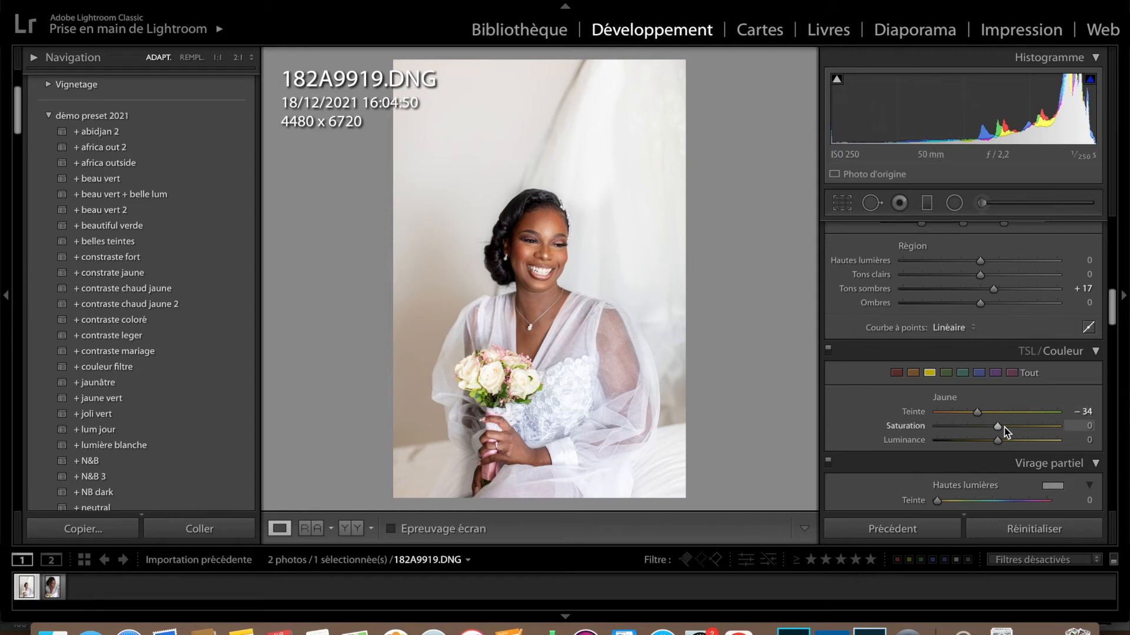
{"action": "left_click_drag", "start_coordinate": [998, 428], "coordinate": [984, 429]}
{"action": "left_click_drag", "start_coordinate": [980, 428], "coordinate": [967, 428]}
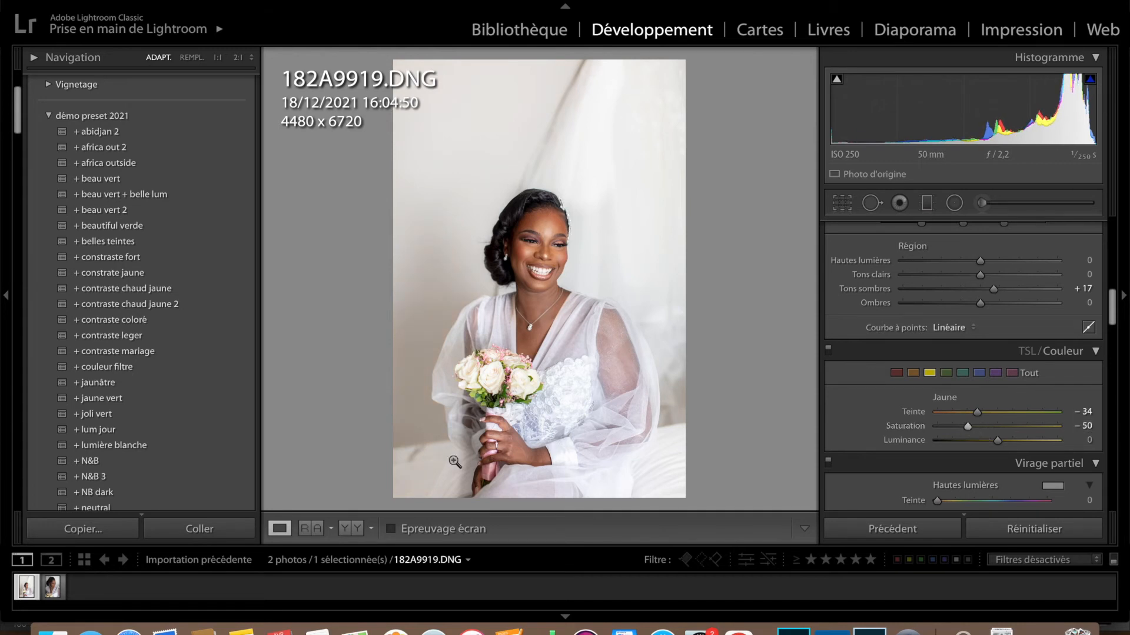
{"action": "left_click", "coordinate": [347, 530]}
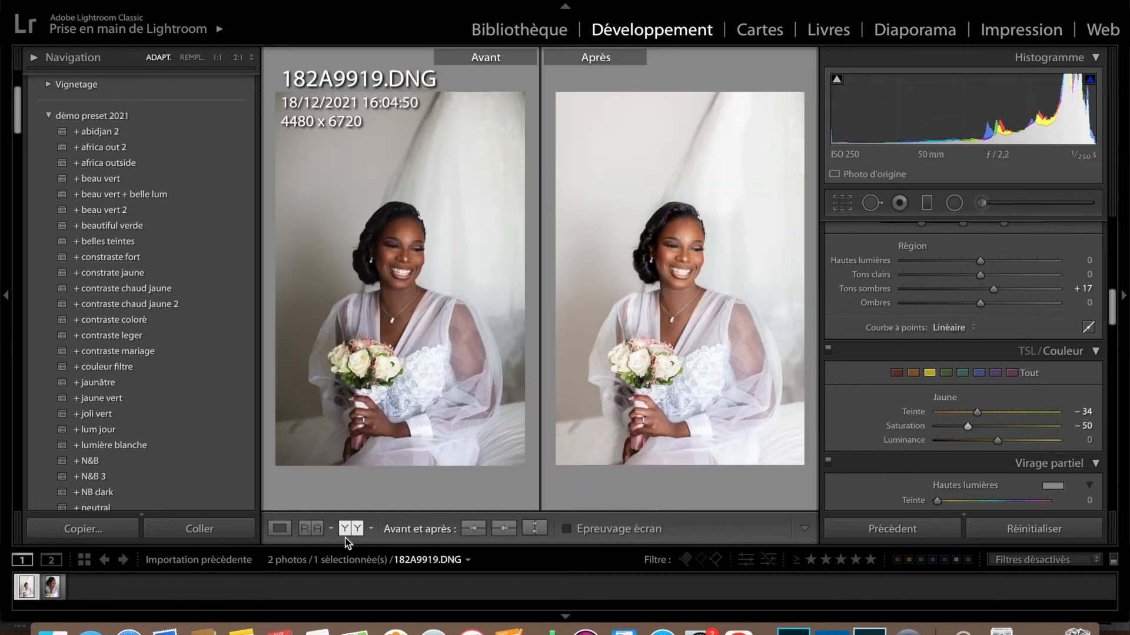
{"action": "left_click", "coordinate": [281, 529]}
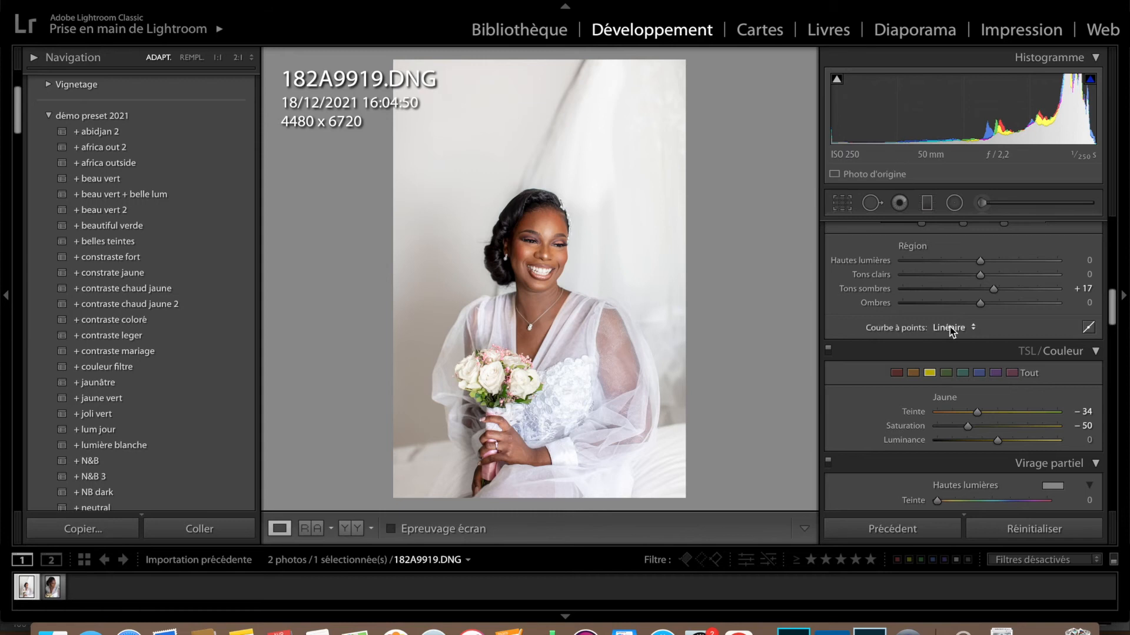
Step: Crop the empty area above the bride, keeping the full width, to a 4480 x 5813 frame
{"action": "scroll", "coordinate": [949, 330], "scroll_direction": "up", "scroll_amount": 10}
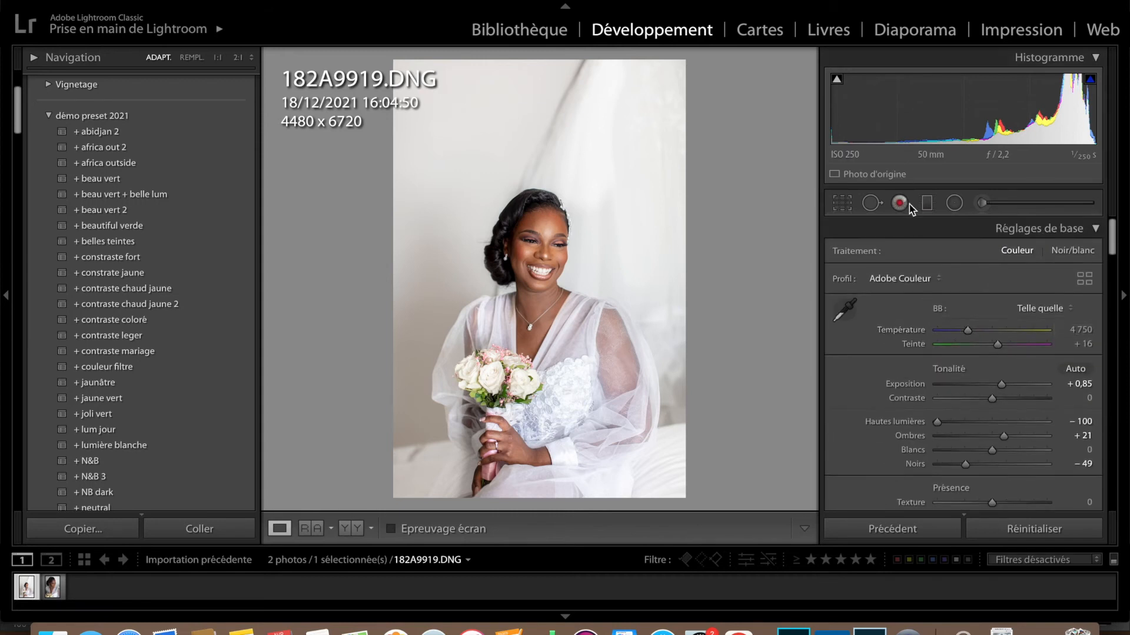
{"action": "left_click", "coordinate": [842, 203]}
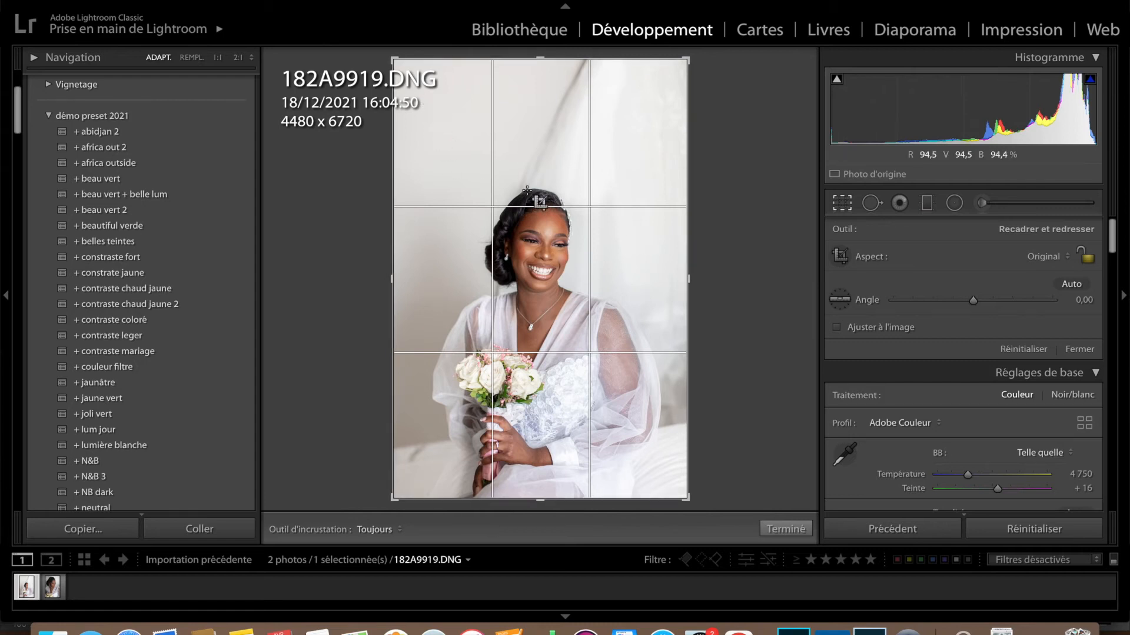
{"action": "left_click", "coordinate": [688, 59]}
{"action": "left_click_drag", "start_coordinate": [688, 58], "coordinate": [685, 85]}
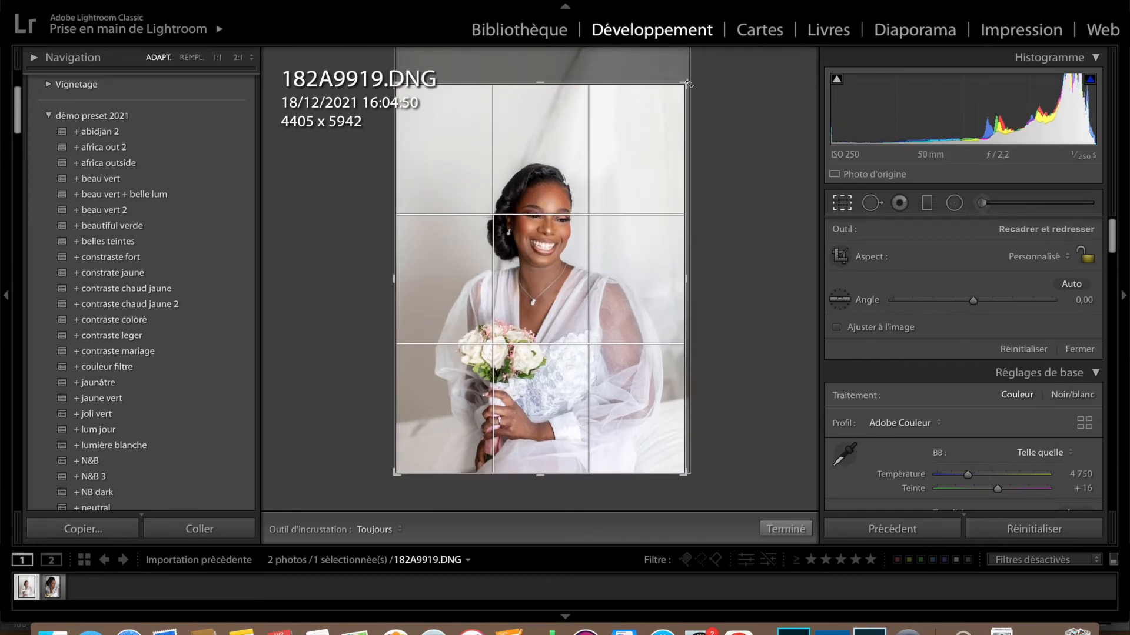
{"action": "left_click_drag", "start_coordinate": [689, 83], "coordinate": [689, 84]}
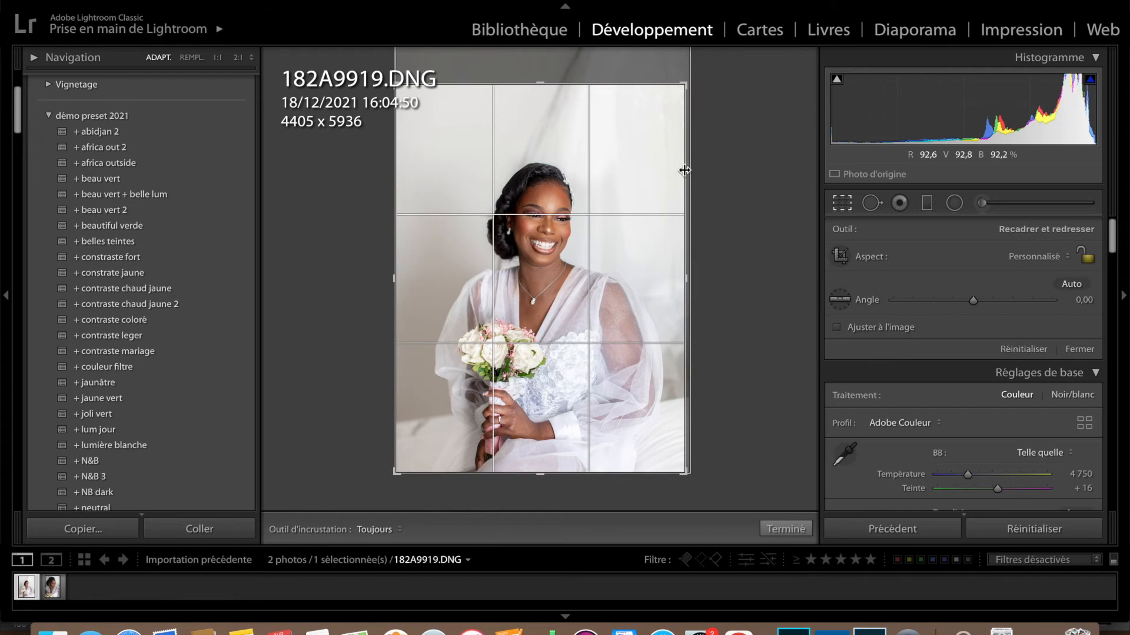
{"action": "left_click_drag", "start_coordinate": [686, 87], "coordinate": [687, 89]}
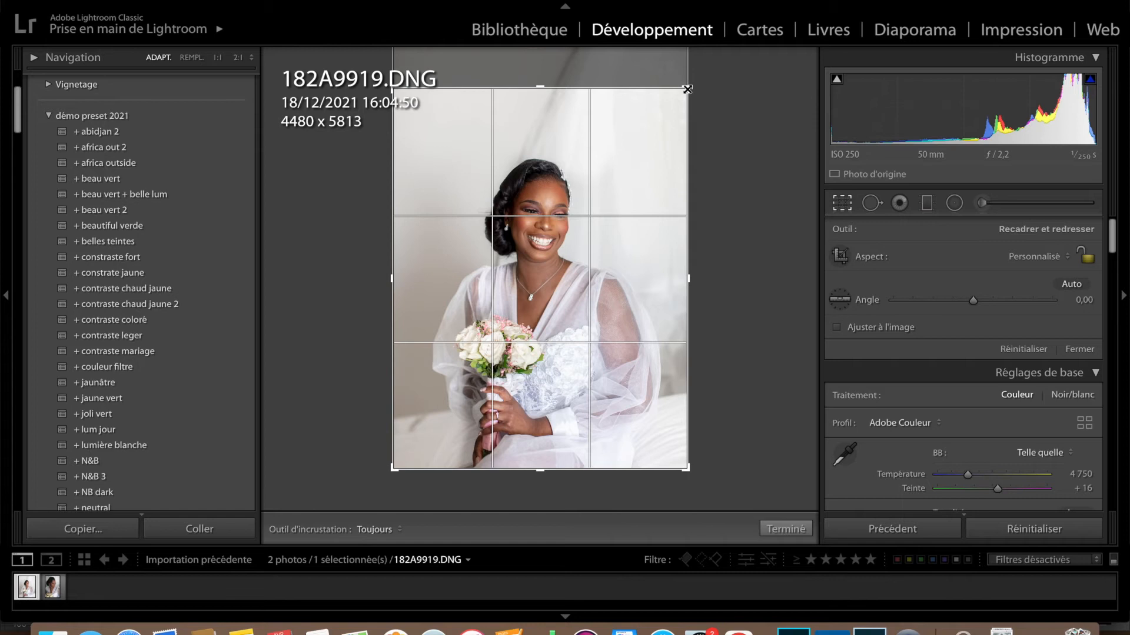
{"action": "key", "text": "Return"}
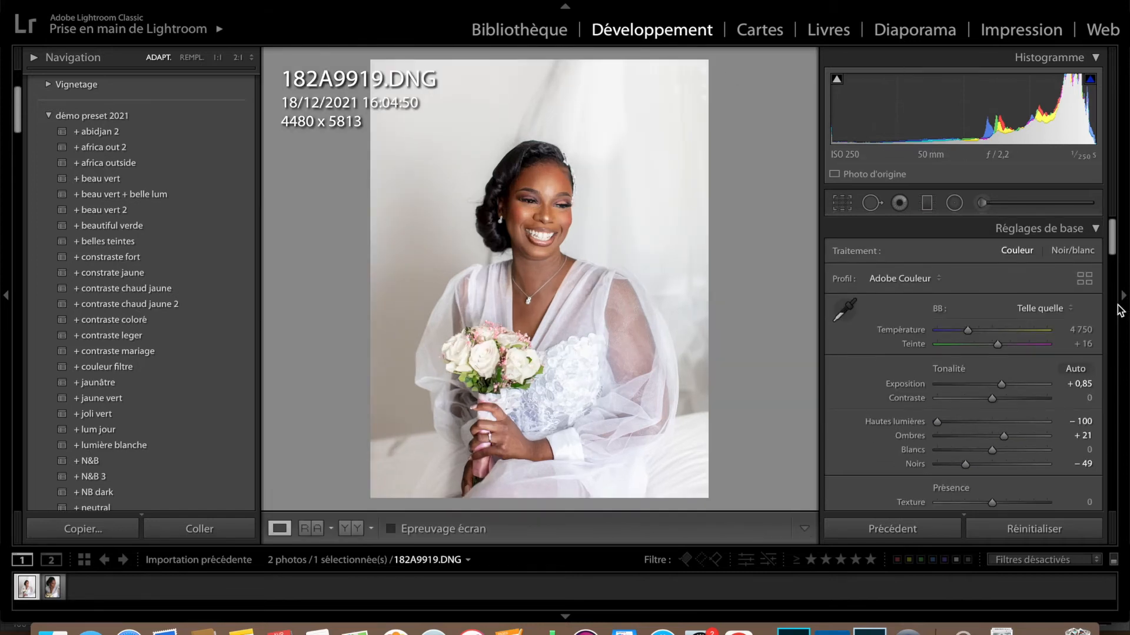
Step: Set the blue primary saturation in the calibration (Etalonnage) to +22 and compare the photo before and after
{"action": "scroll", "coordinate": [1043, 406], "scroll_direction": "down", "scroll_amount": 3}
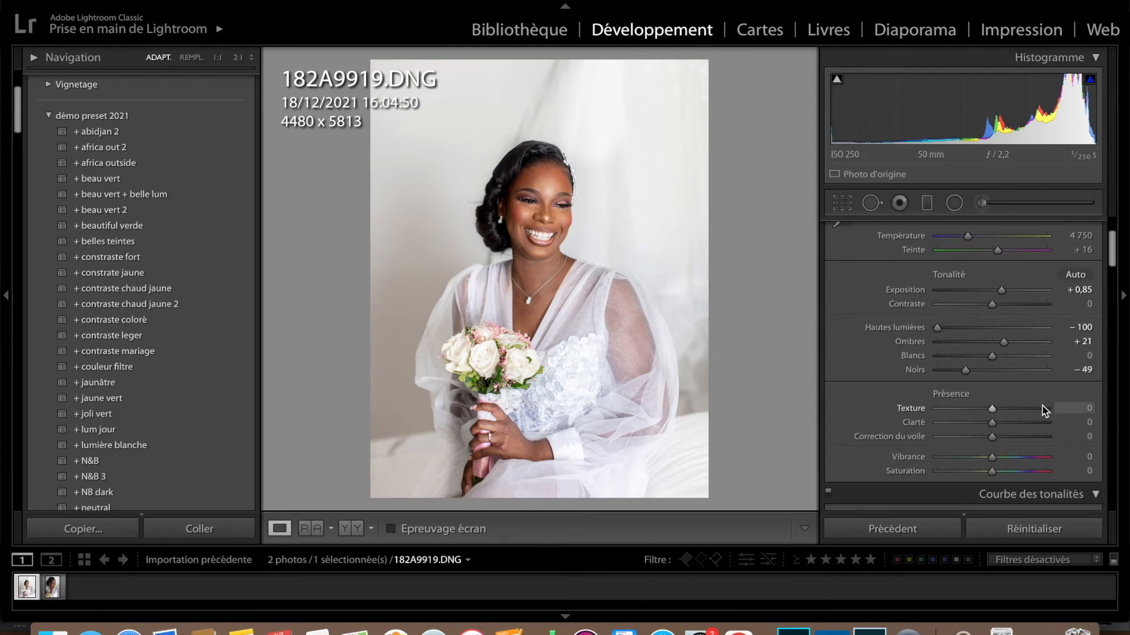
{"action": "scroll", "coordinate": [1025, 453], "scroll_direction": "down", "scroll_amount": 10}
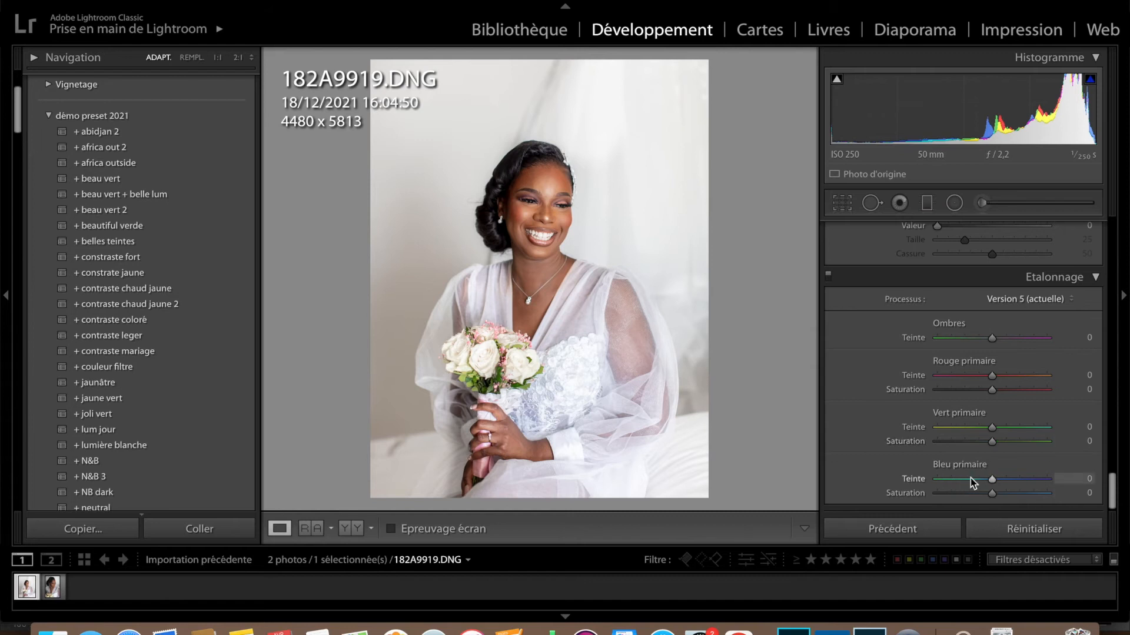
{"action": "left_click_drag", "start_coordinate": [994, 497], "coordinate": [1002, 501]}
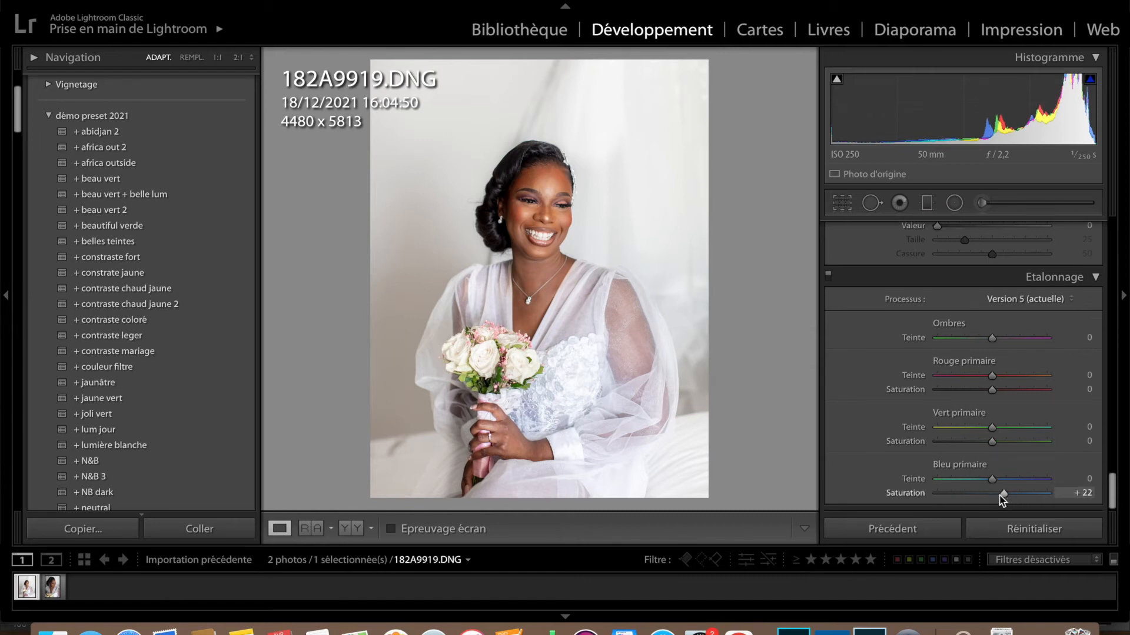
{"action": "left_click", "coordinate": [351, 529]}
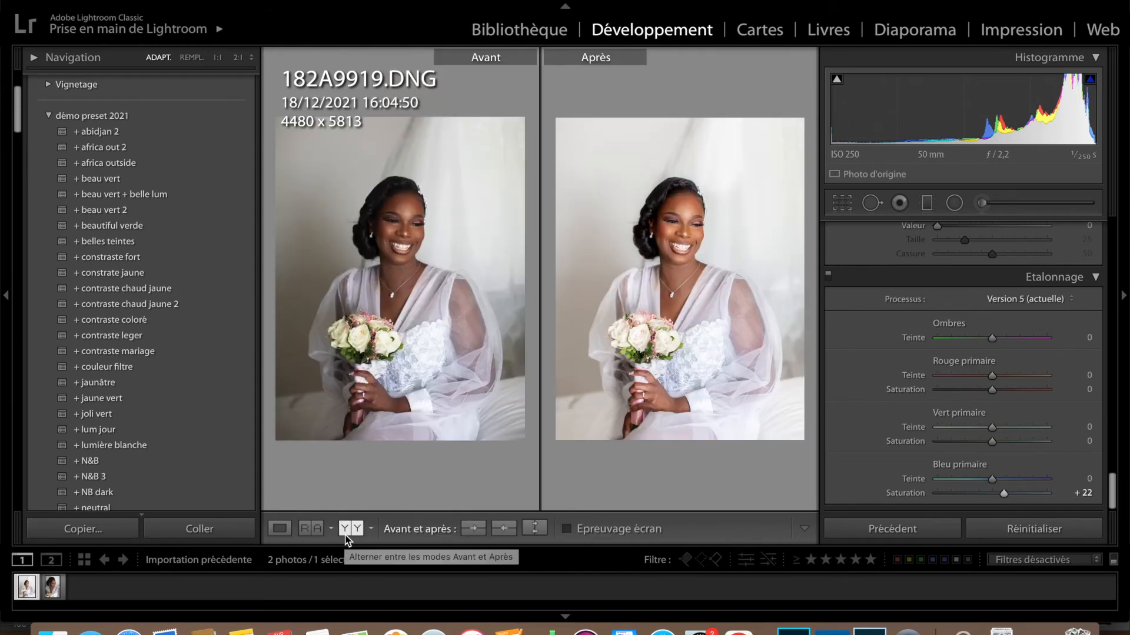
{"action": "left_click", "coordinate": [279, 528]}
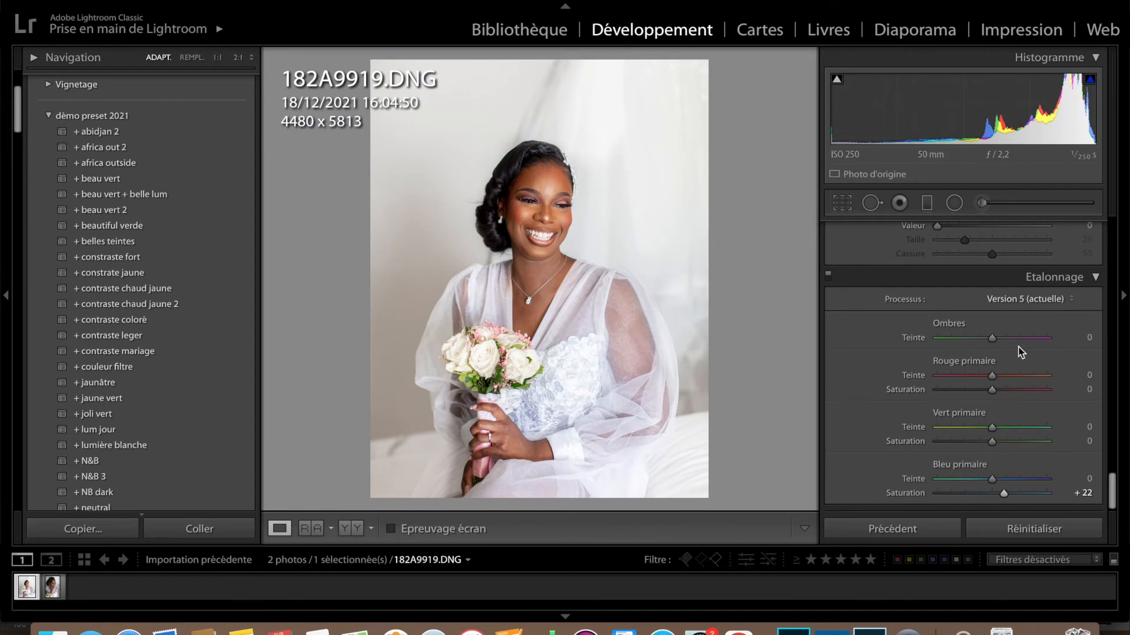
Step: Set the texture to −25 to soften the skin while comparing the bride's face before and after up close
{"action": "scroll", "coordinate": [1021, 352], "scroll_direction": "up", "scroll_amount": 15}
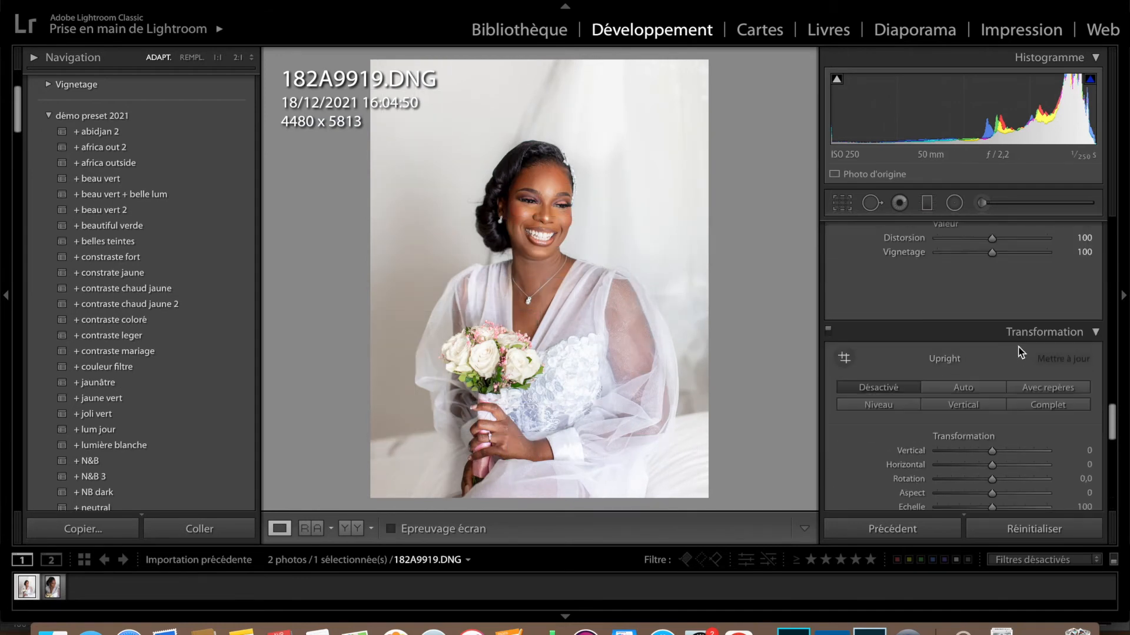
{"action": "scroll", "coordinate": [1021, 352], "scroll_direction": "up", "scroll_amount": 10}
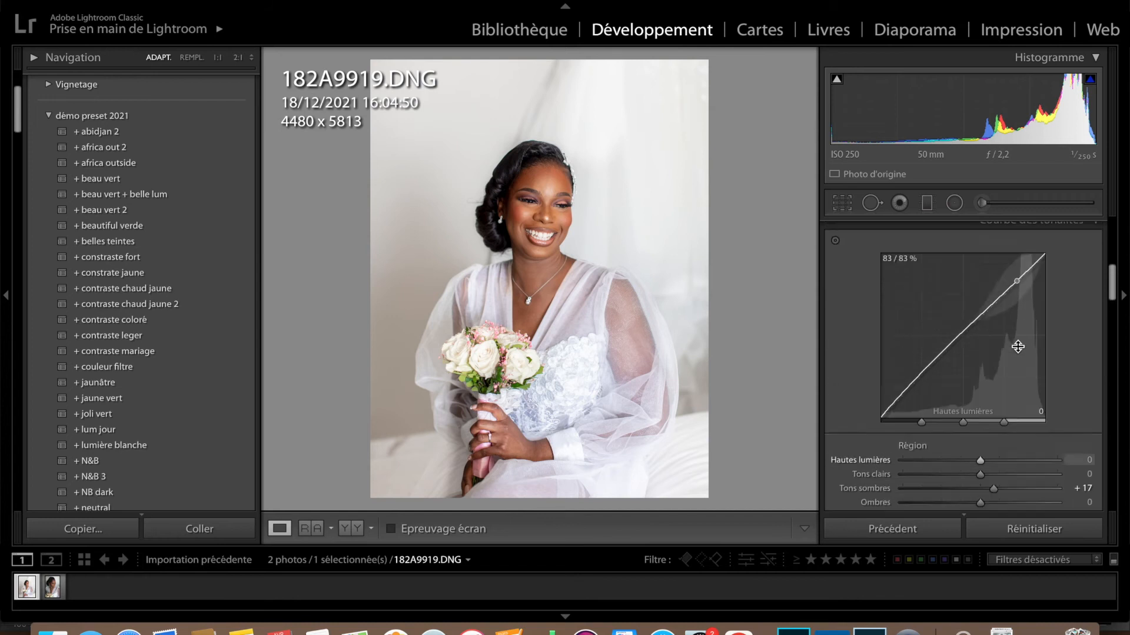
{"action": "scroll", "coordinate": [1021, 352], "scroll_direction": "up", "scroll_amount": 4}
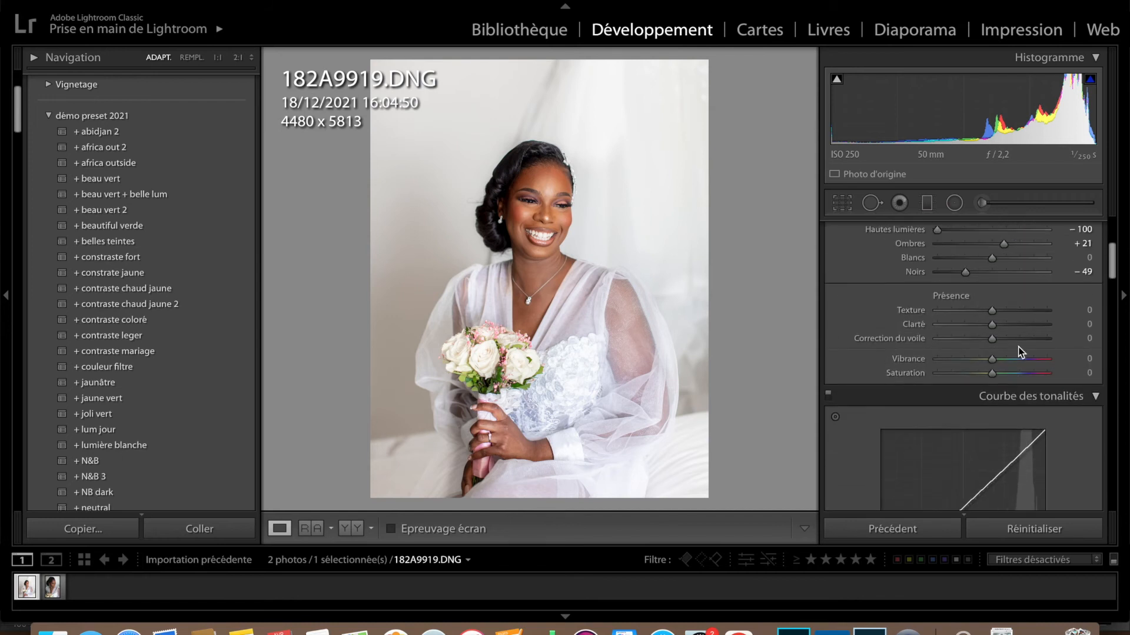
{"action": "left_click", "coordinate": [536, 162]}
{"action": "left_click_drag", "start_coordinate": [614, 182], "coordinate": [642, 172]}
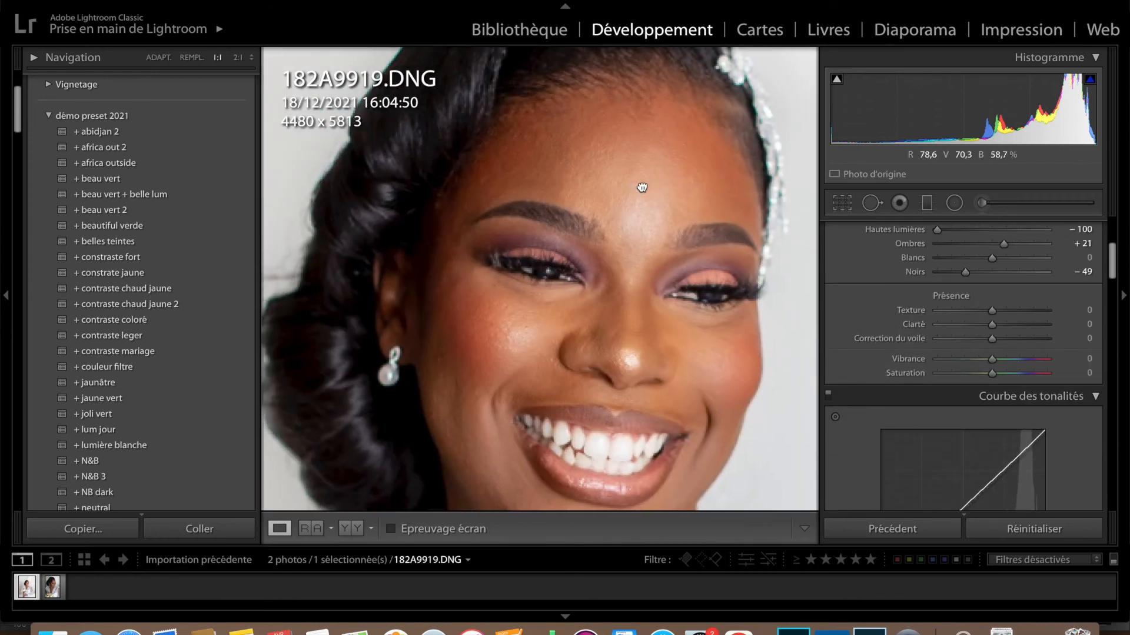
{"action": "left_click_drag", "start_coordinate": [661, 298], "coordinate": [658, 292]}
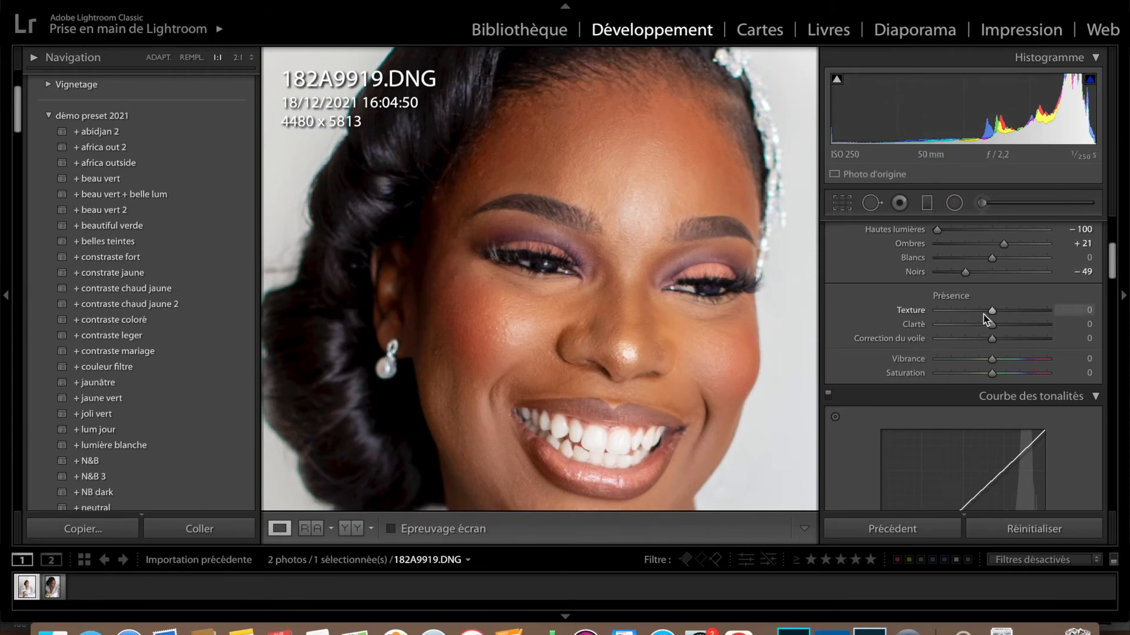
{"action": "left_click_drag", "start_coordinate": [988, 312], "coordinate": [984, 313]}
{"action": "left_click_drag", "start_coordinate": [979, 309], "coordinate": [977, 309]}
{"action": "left_click", "coordinate": [345, 528]}
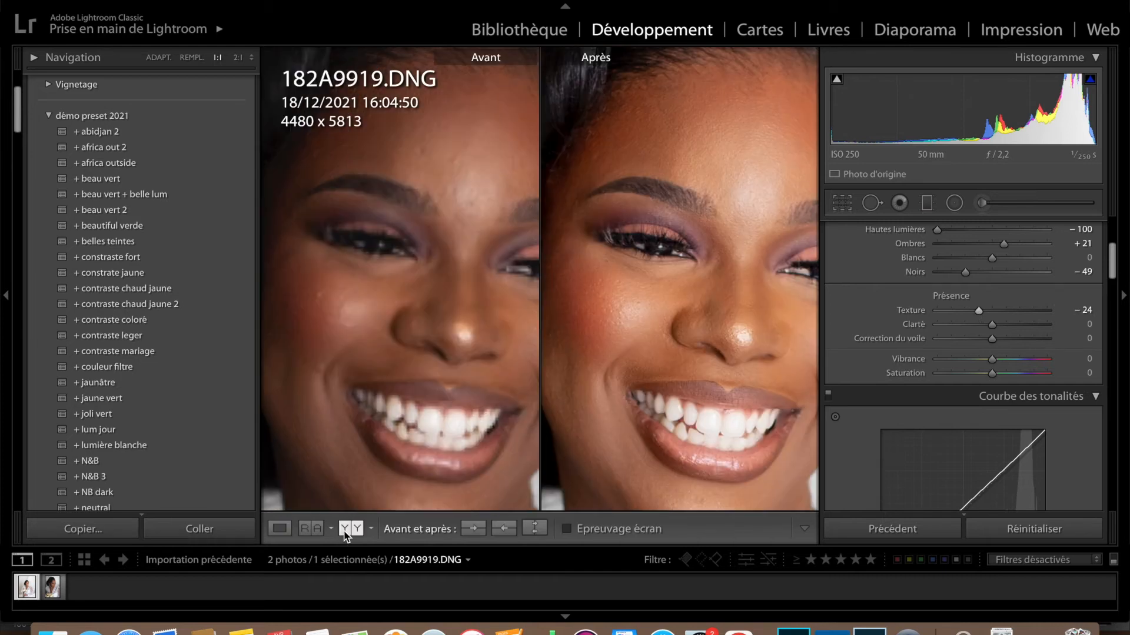
{"action": "left_click_drag", "start_coordinate": [979, 311], "coordinate": [977, 311]}
{"action": "left_click", "coordinate": [756, 308]}
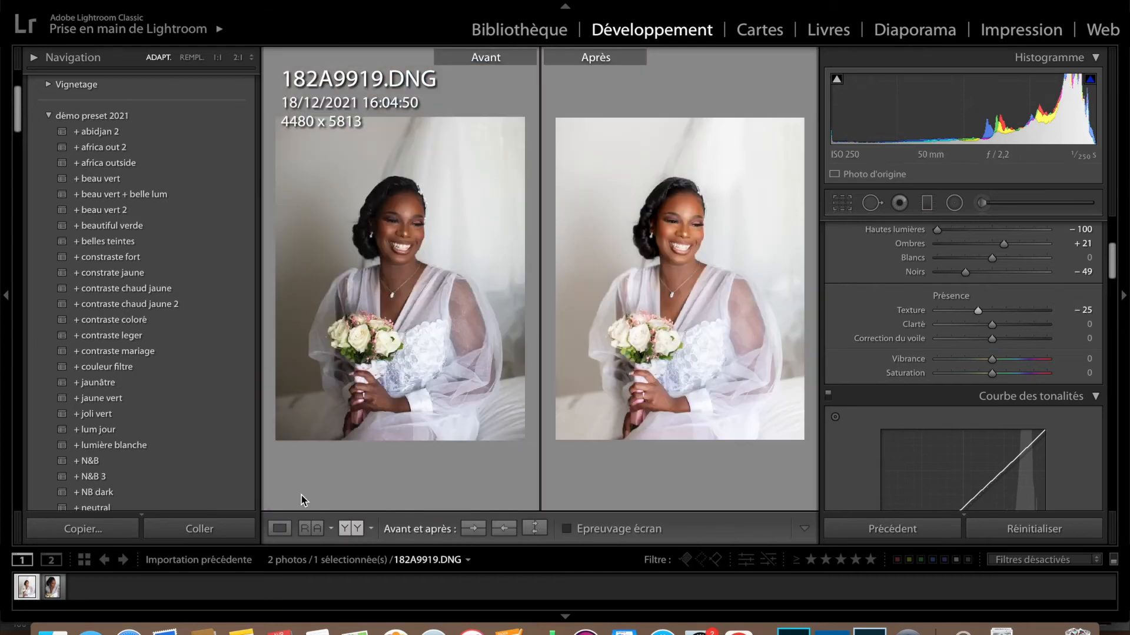
{"action": "left_click", "coordinate": [280, 529]}
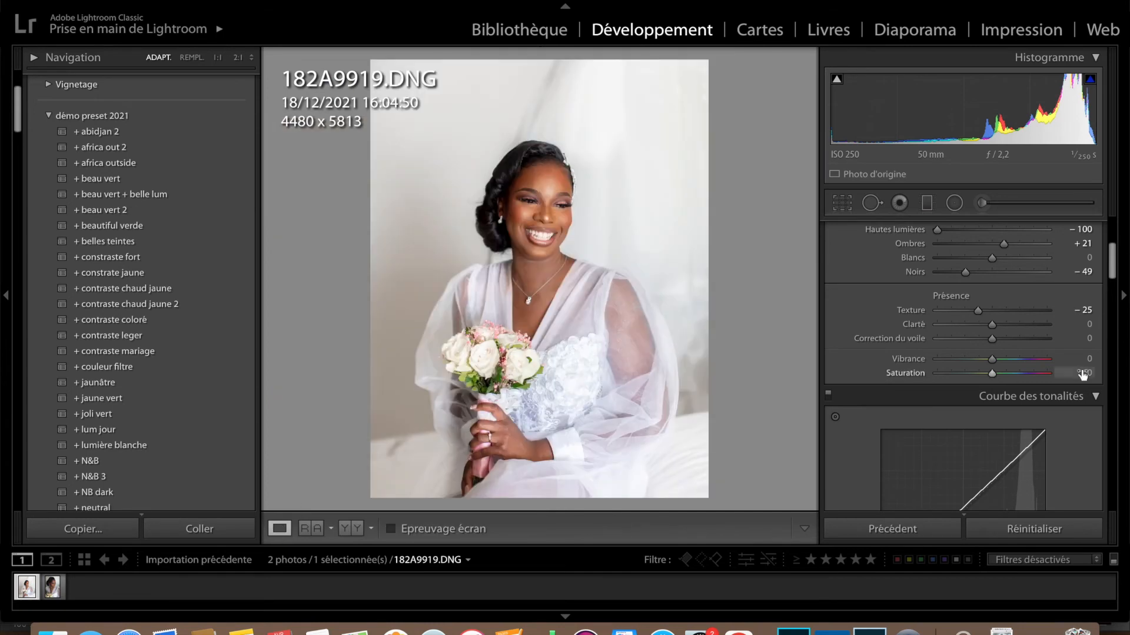
Step: Try +32 and −16 for the dehaze setting (Correction du voile) and return it to neutral
{"action": "scroll", "coordinate": [1085, 380], "scroll_direction": "down", "scroll_amount": 5}
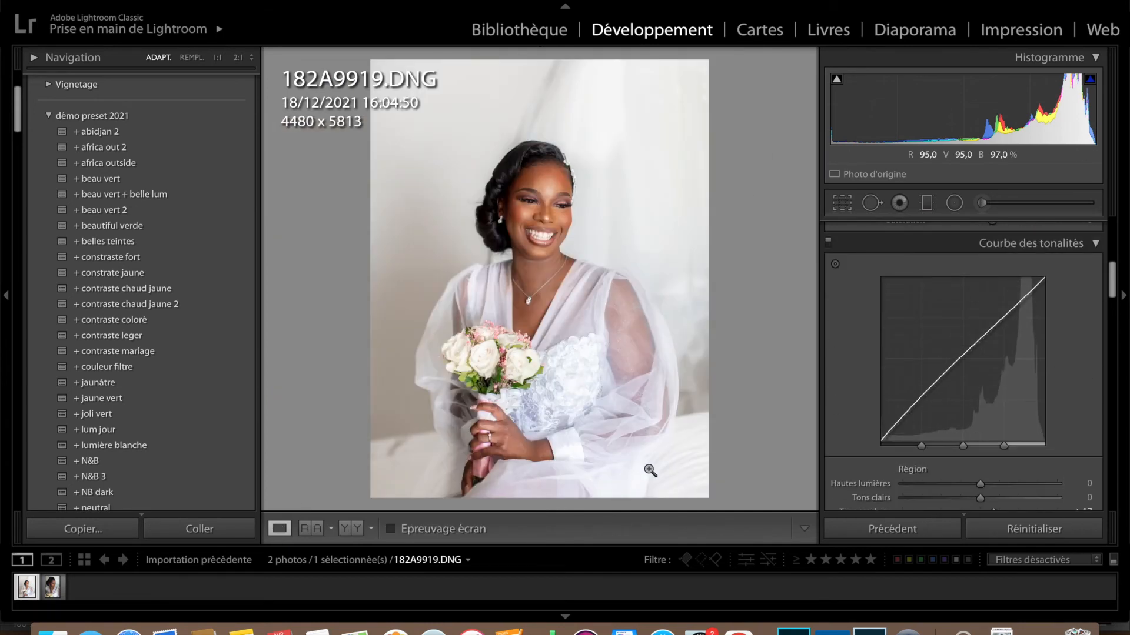
{"action": "scroll", "coordinate": [993, 396], "scroll_direction": "down", "scroll_amount": 3}
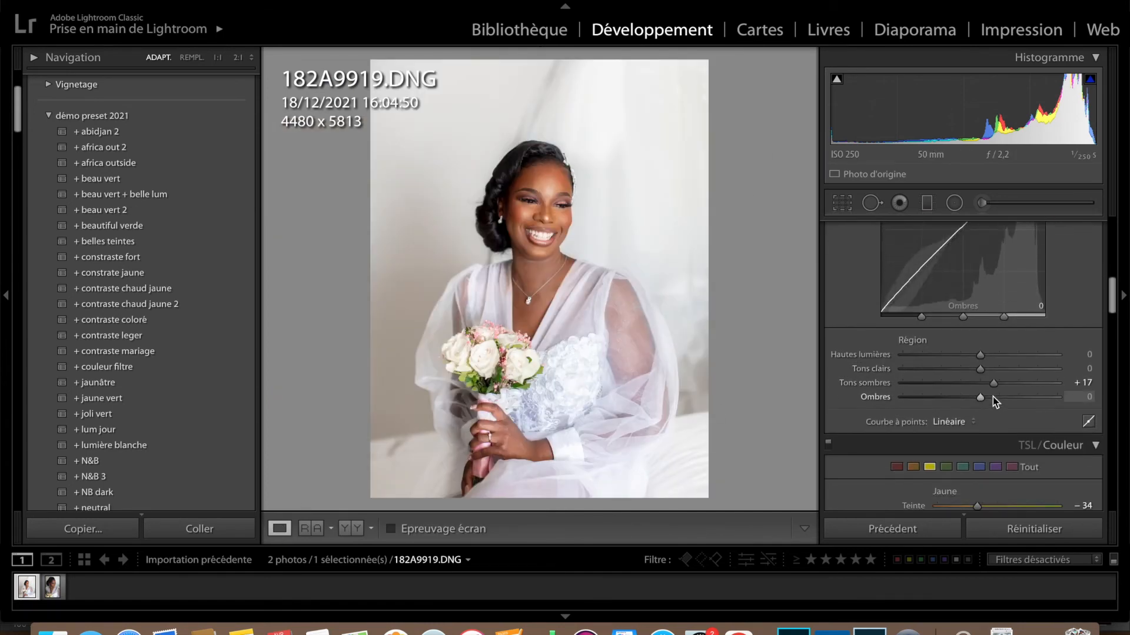
{"action": "scroll", "coordinate": [993, 397], "scroll_direction": "down", "scroll_amount": 1}
{"action": "scroll", "coordinate": [993, 397], "scroll_direction": "up", "scroll_amount": 10}
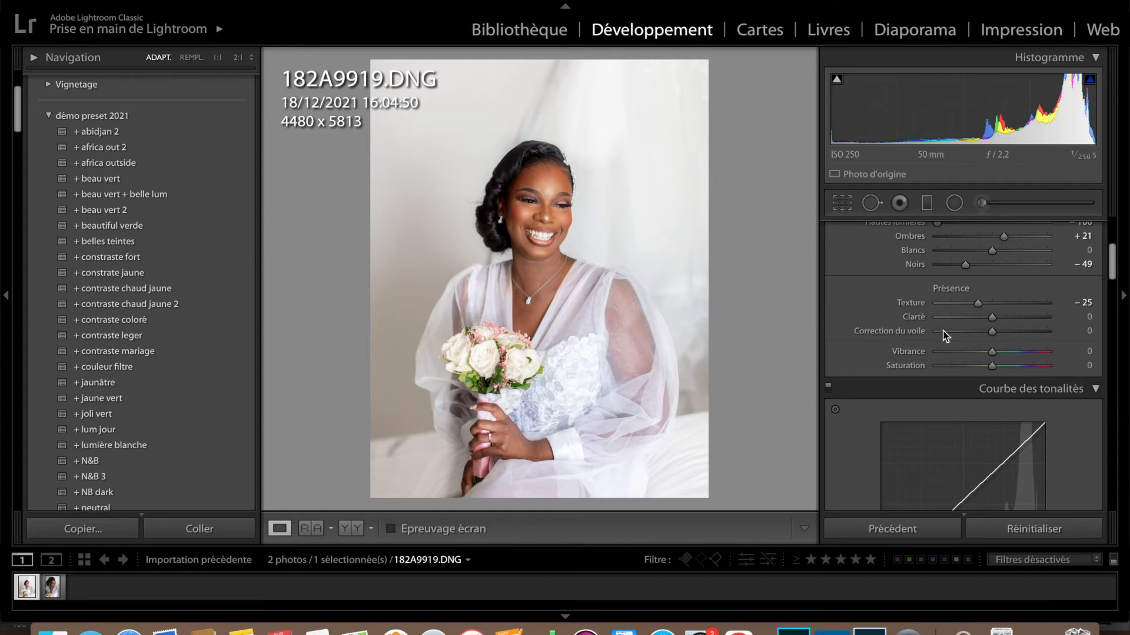
{"action": "left_click_drag", "start_coordinate": [993, 332], "coordinate": [1010, 334]}
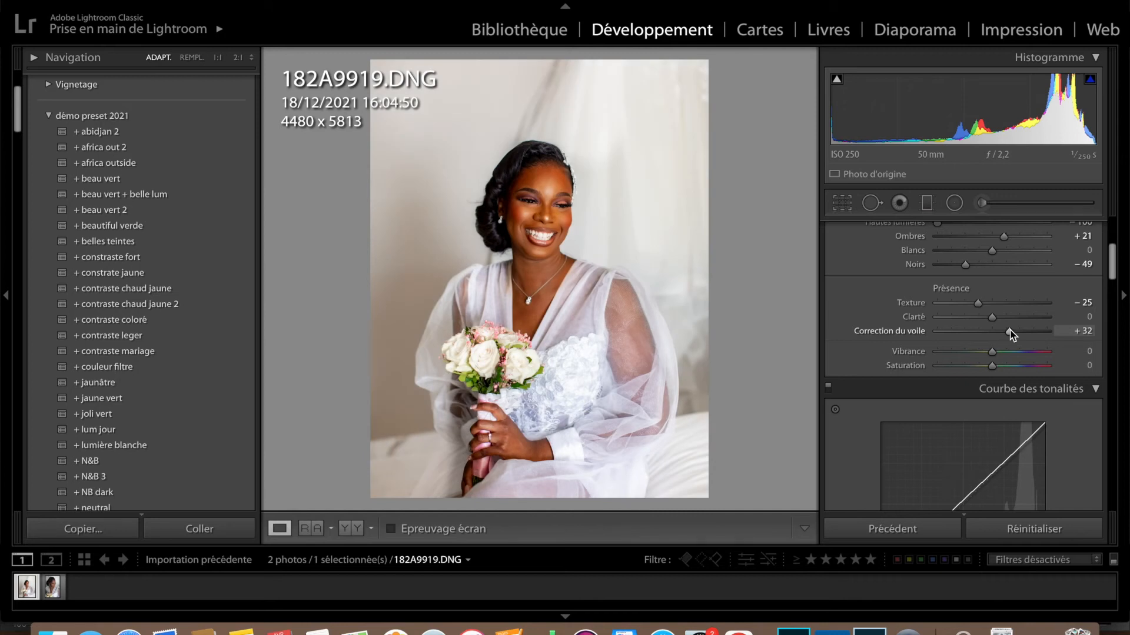
{"action": "left_click_drag", "start_coordinate": [1009, 331], "coordinate": [984, 330]}
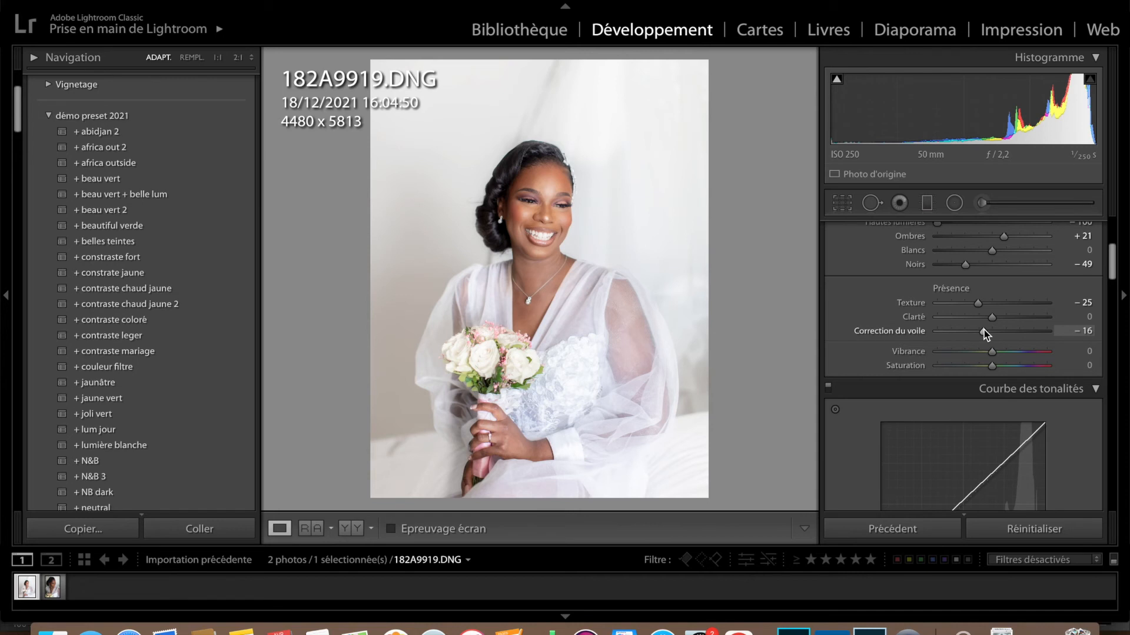
{"action": "left_click_drag", "start_coordinate": [985, 334], "coordinate": [992, 335]}
Step: Set the luminance noise reduction (Réduction du bruit) to 13
{"action": "scroll", "coordinate": [992, 335], "scroll_direction": "down", "scroll_amount": 6}
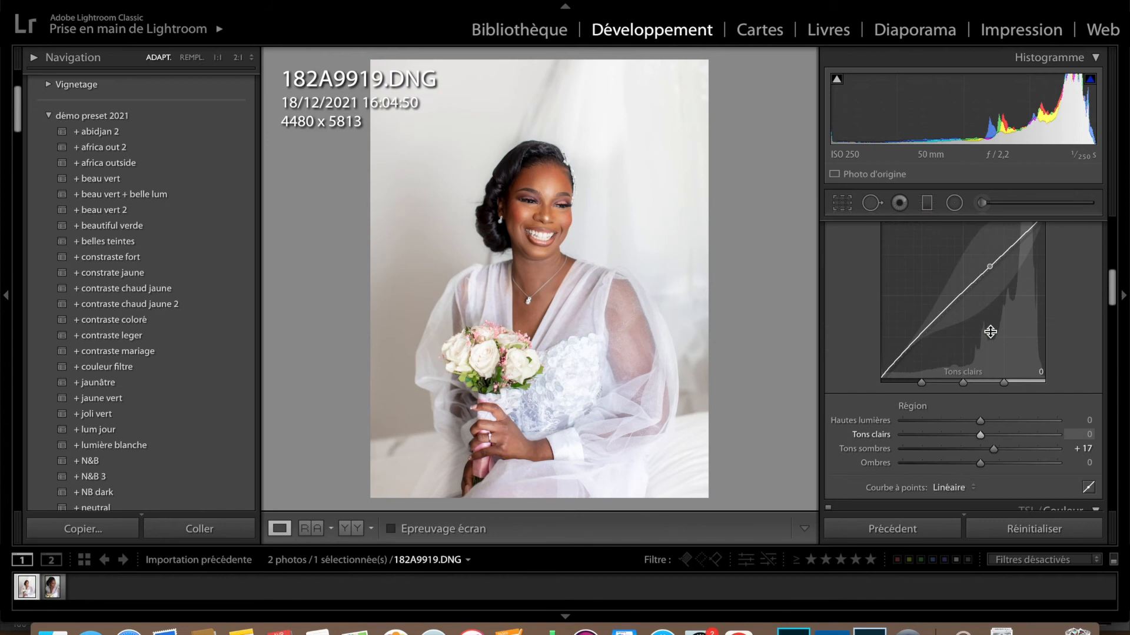
{"action": "scroll", "coordinate": [990, 333], "scroll_direction": "down", "scroll_amount": 3}
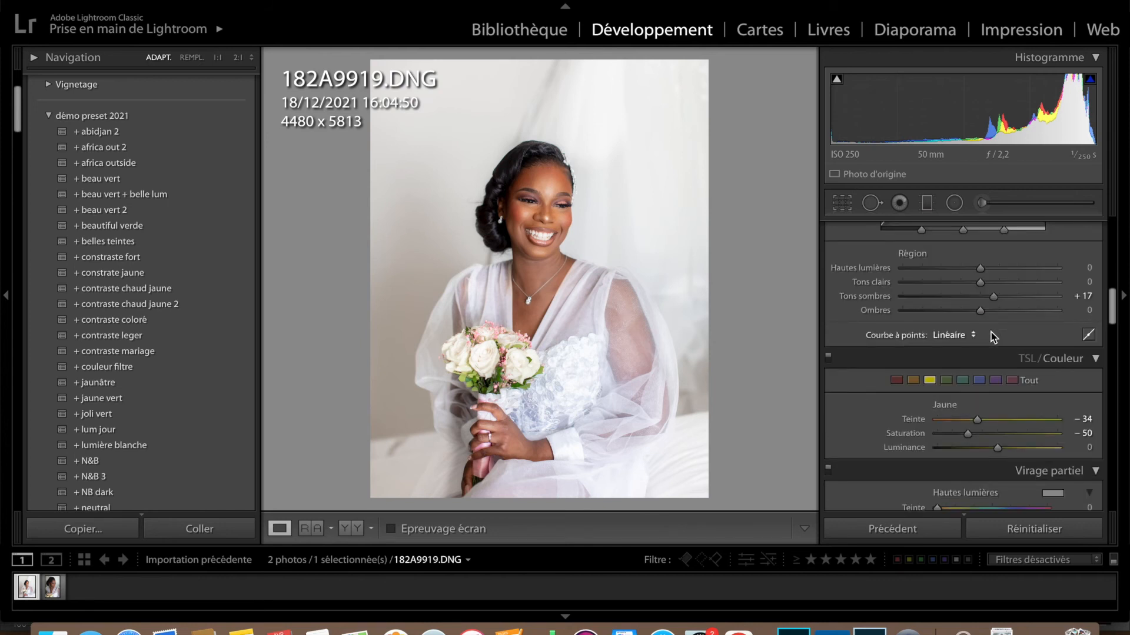
{"action": "scroll", "coordinate": [993, 335], "scroll_direction": "down", "scroll_amount": 8}
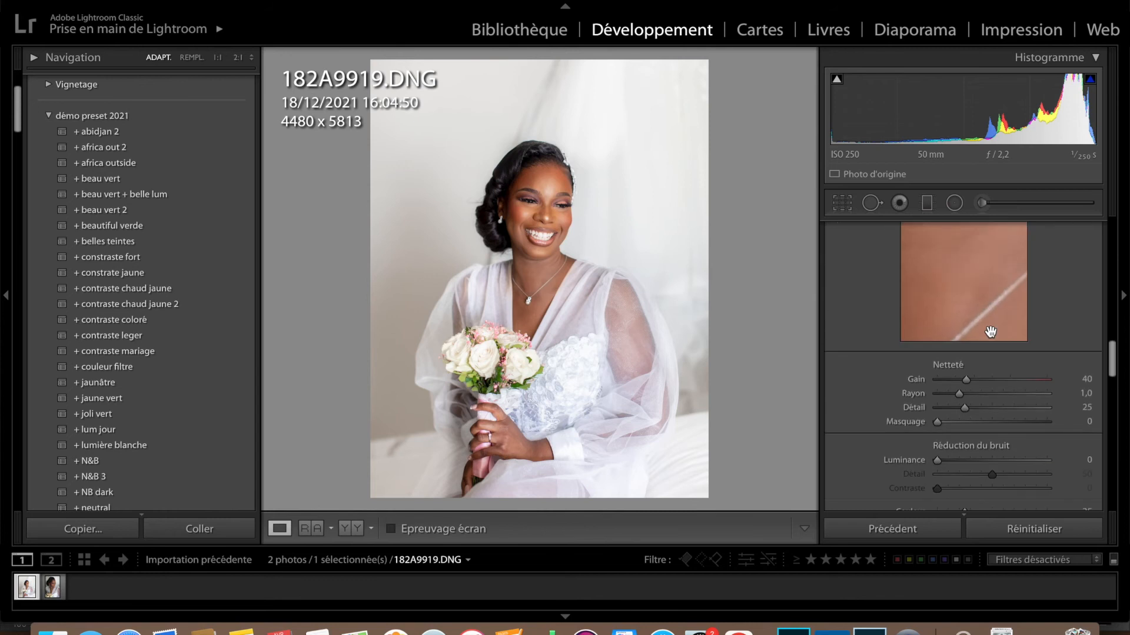
{"action": "scroll", "coordinate": [986, 368], "scroll_direction": "down", "scroll_amount": 2}
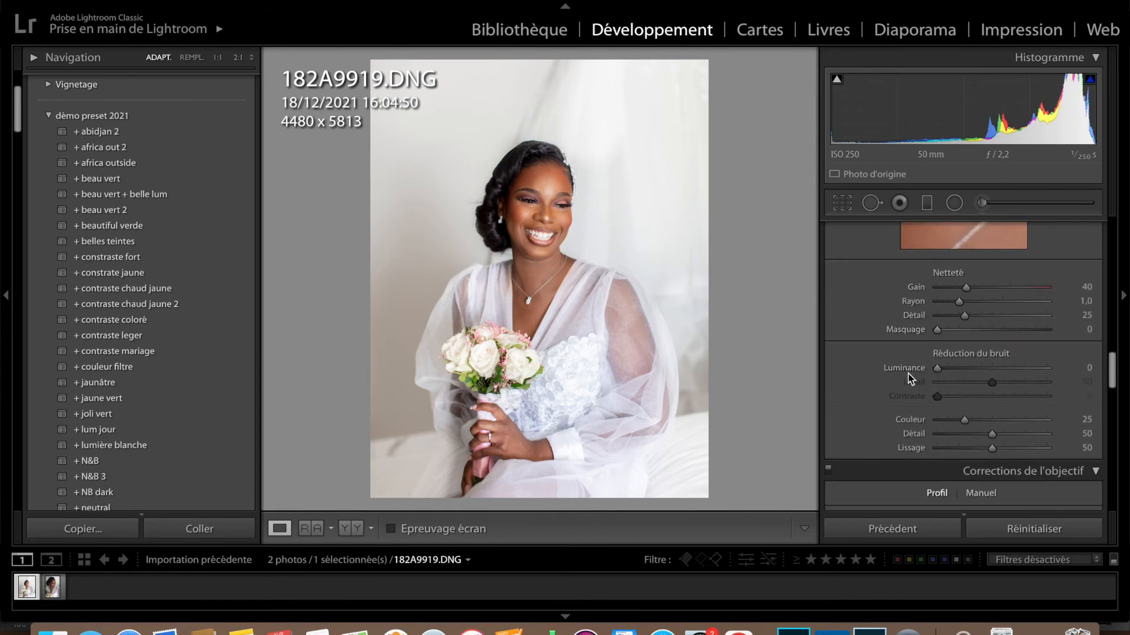
{"action": "left_click_drag", "start_coordinate": [949, 371], "coordinate": [952, 372]}
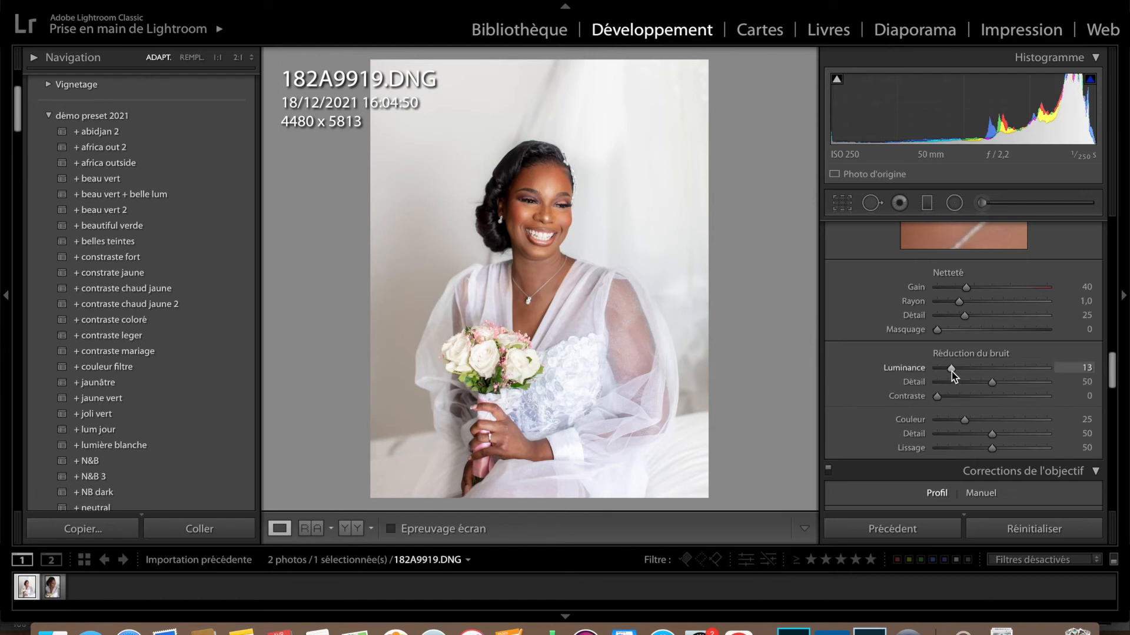
Step: Inspect the bride's face up close and set the luminance noise reduction (Réduction du bruit) to 15
{"action": "left_click", "coordinate": [562, 184]}
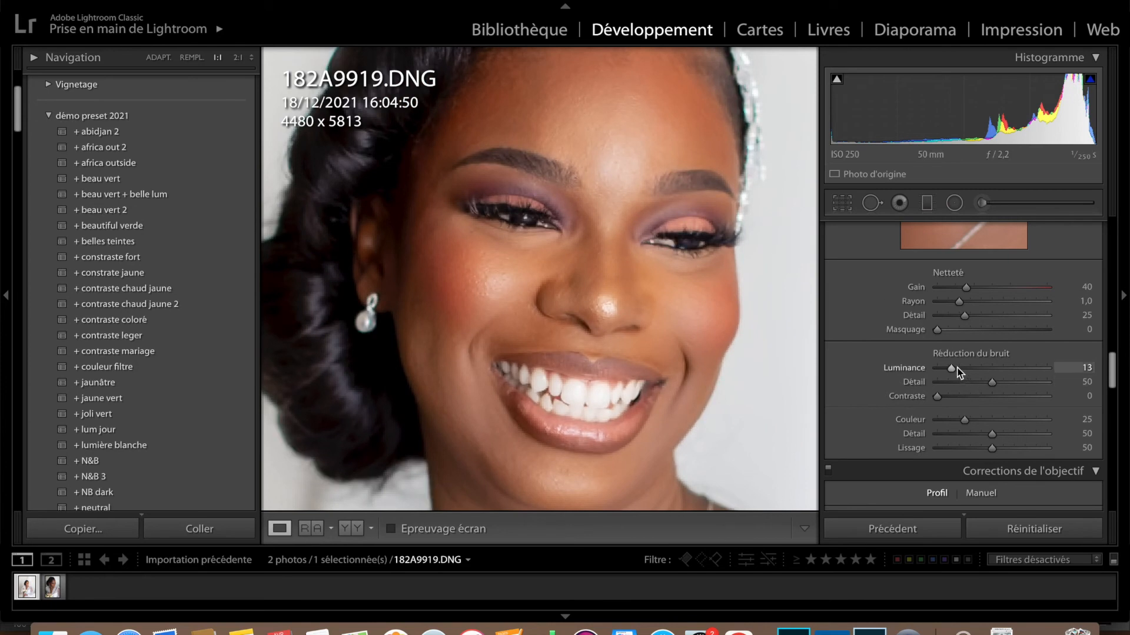
{"action": "left_click", "coordinate": [679, 300]}
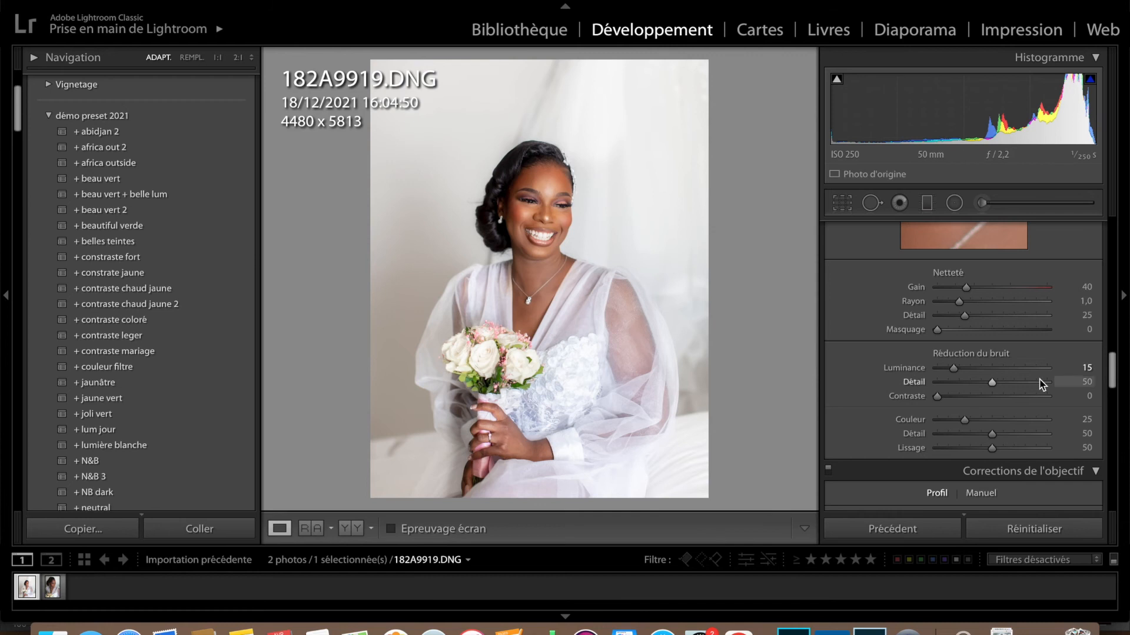
Step: Slightly lower the shadows (Ombres) region of the tone curve
{"action": "scroll", "coordinate": [1042, 384], "scroll_direction": "up", "scroll_amount": 10}
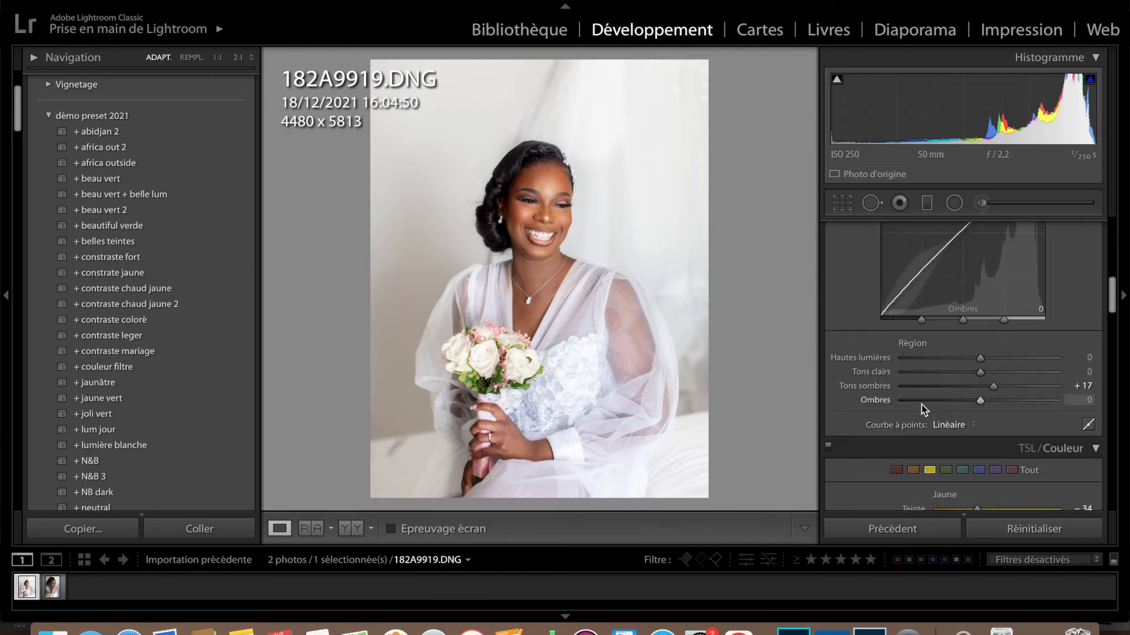
{"action": "scroll", "coordinate": [964, 401], "scroll_direction": "up", "scroll_amount": 2}
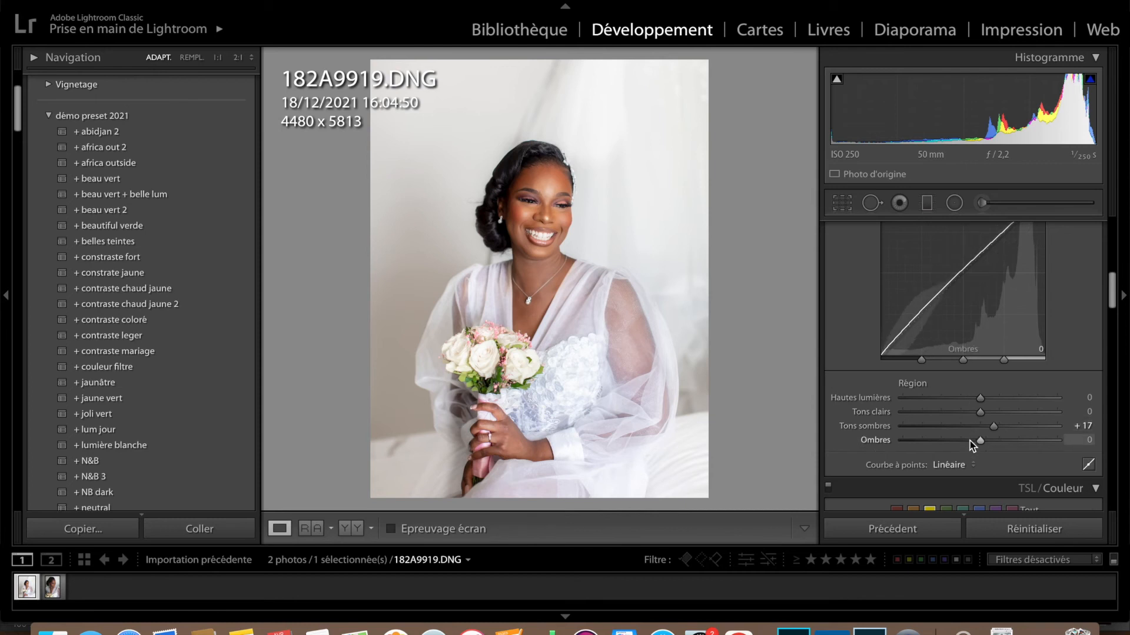
{"action": "left_click_drag", "start_coordinate": [979, 440], "coordinate": [967, 441]}
Step: Brighten the bride's face with an adjustment brush using the Densité - (Eclaircir) effect at 0,25 exposure
{"action": "left_click", "coordinate": [981, 203]}
{"action": "left_click", "coordinate": [990, 250]}
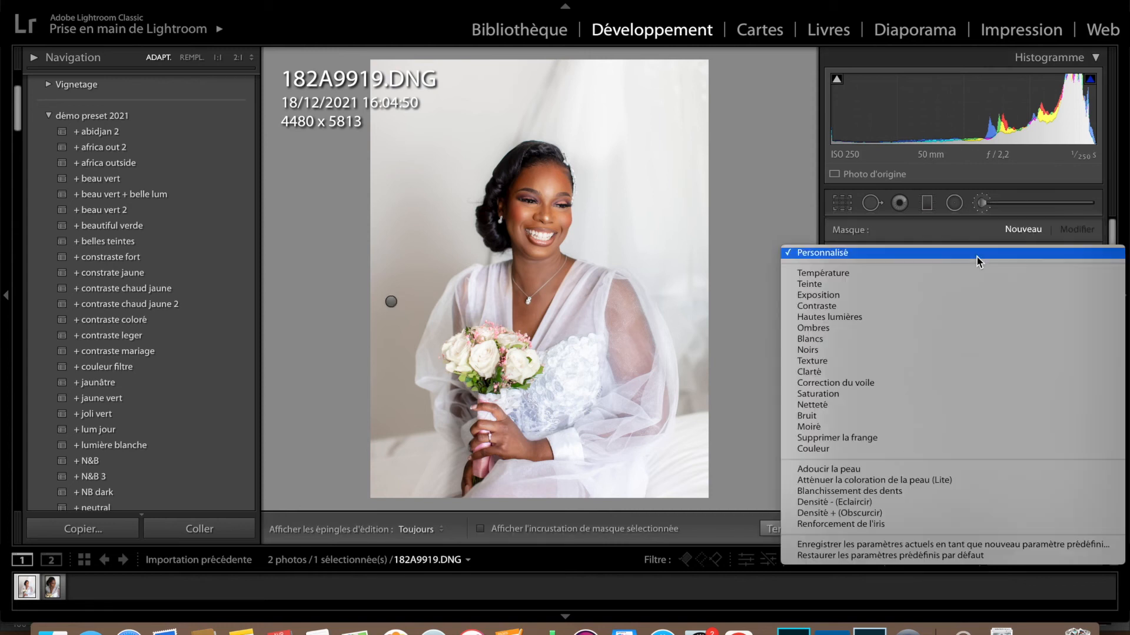
{"action": "left_click", "coordinate": [909, 501]}
{"action": "scroll", "coordinate": [518, 217], "scroll_direction": "down", "scroll_amount": 4}
{"action": "key", "text": "h"}
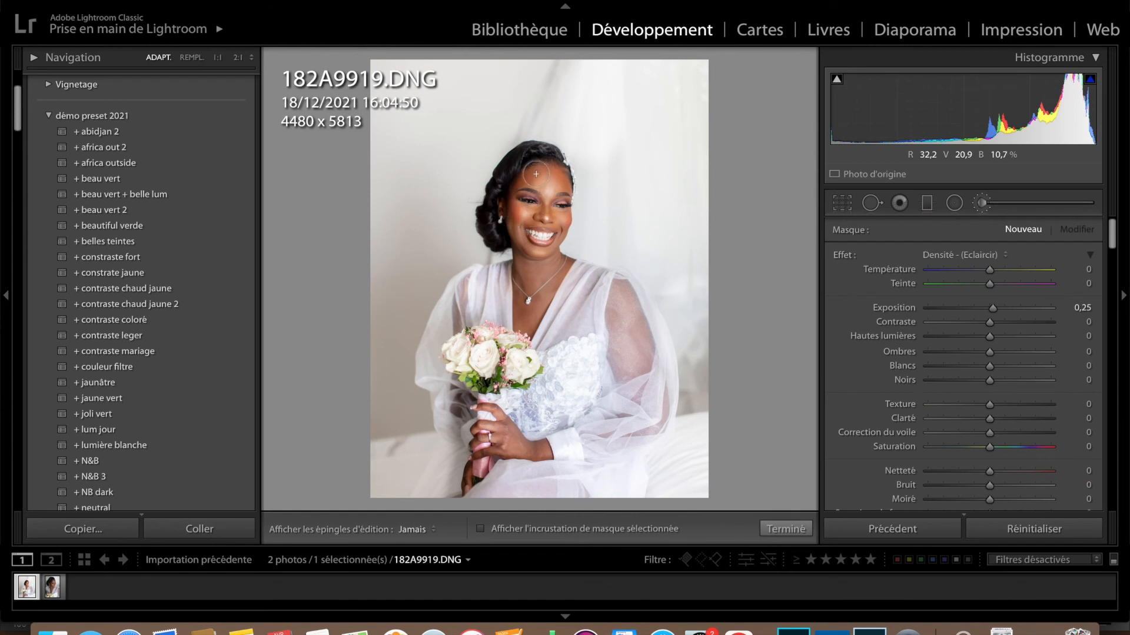
{"action": "left_click_drag", "start_coordinate": [512, 214], "coordinate": [518, 247]}
{"action": "key", "text": "h"}
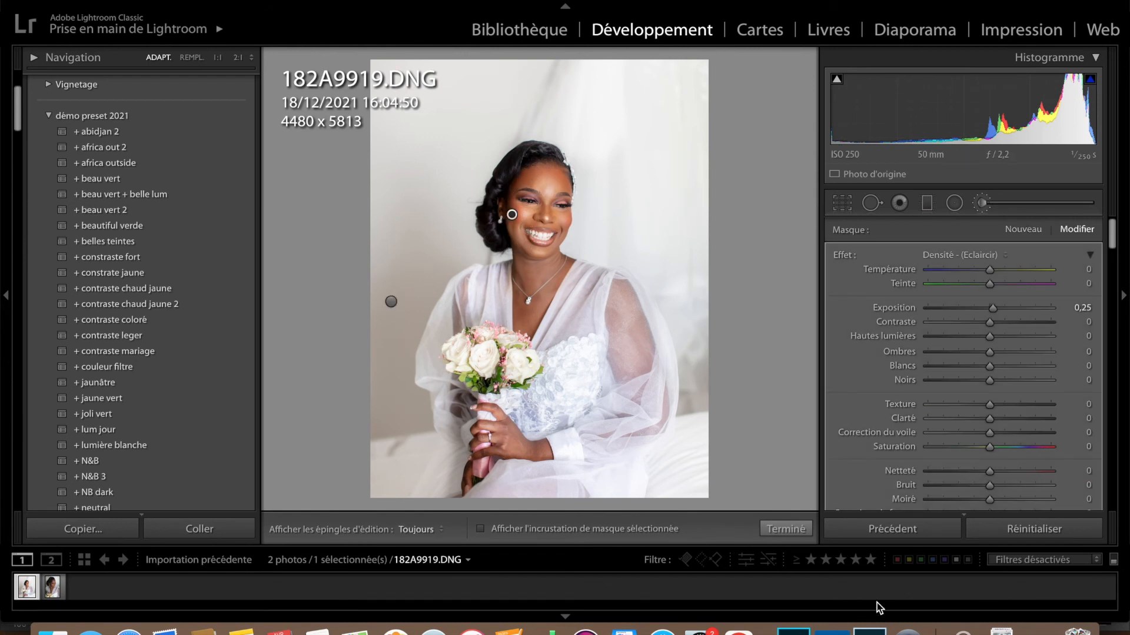
{"action": "left_click", "coordinate": [801, 532]}
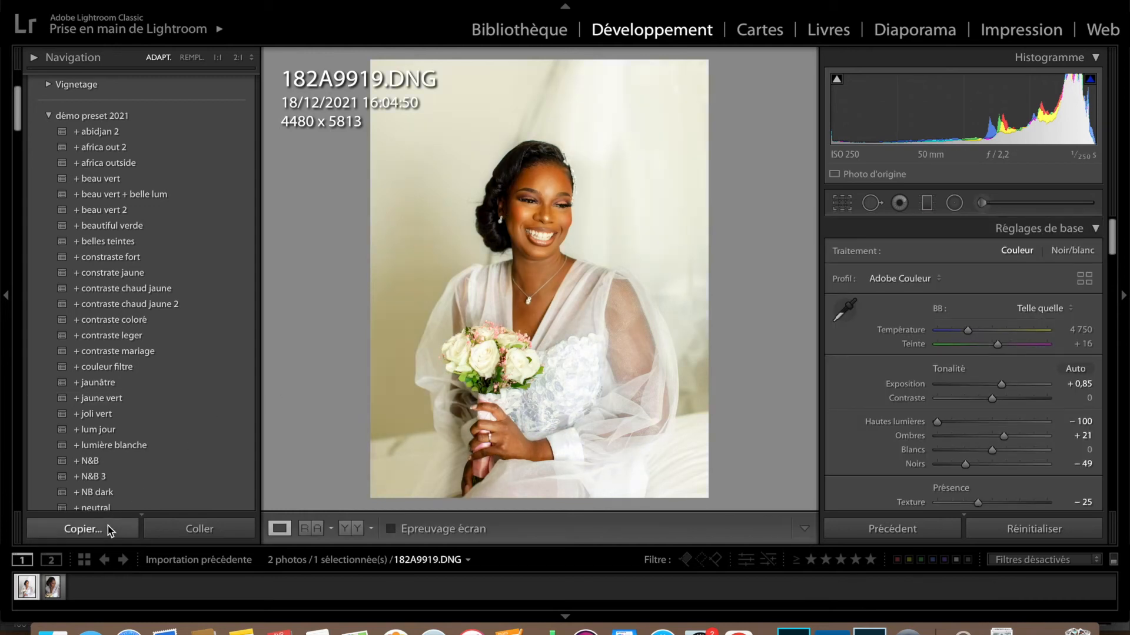
Step: Copy the develop settings of 182A9919.DNG with the default selection, apply them to 182A9923.DNG, and compare the two photos
{"action": "left_click", "coordinate": [83, 529]}
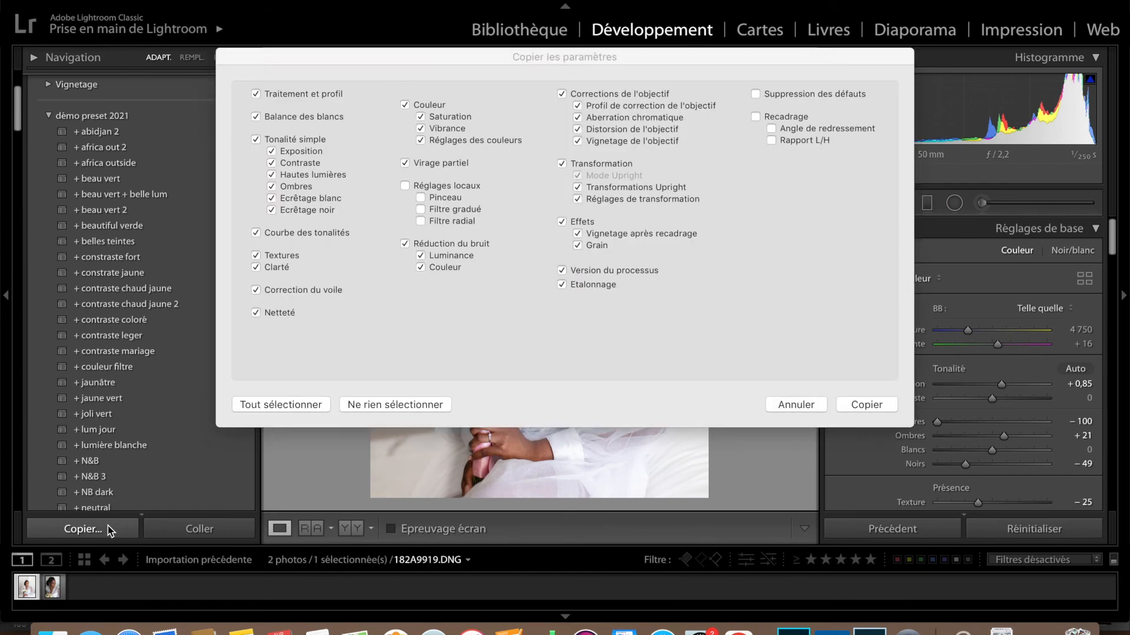
{"action": "key", "text": "Return"}
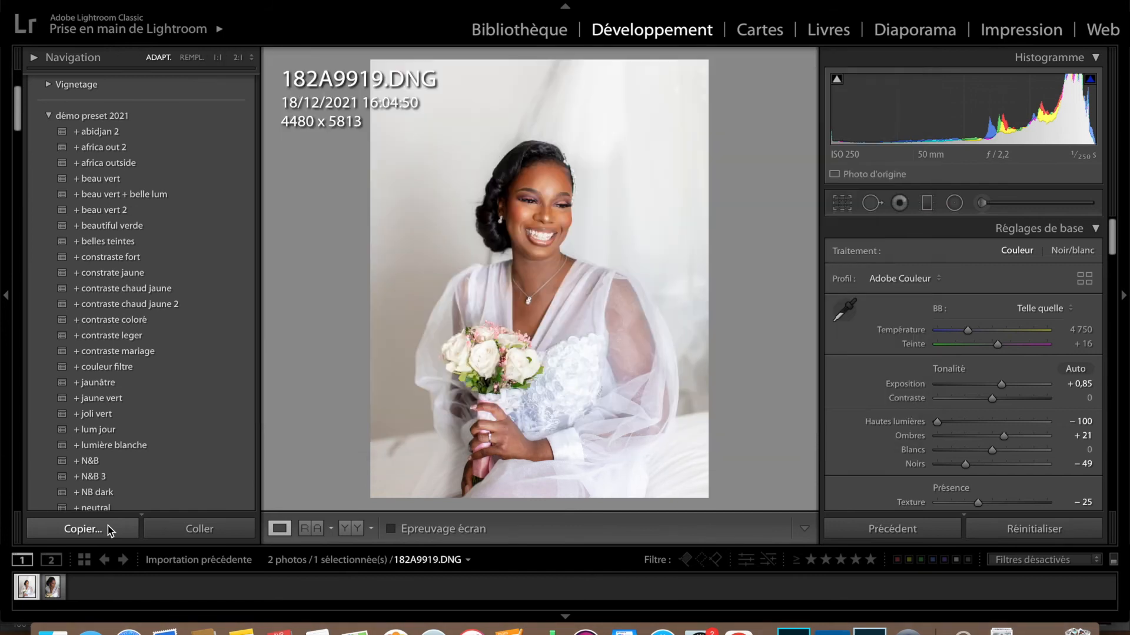
{"action": "left_click", "coordinate": [52, 587]}
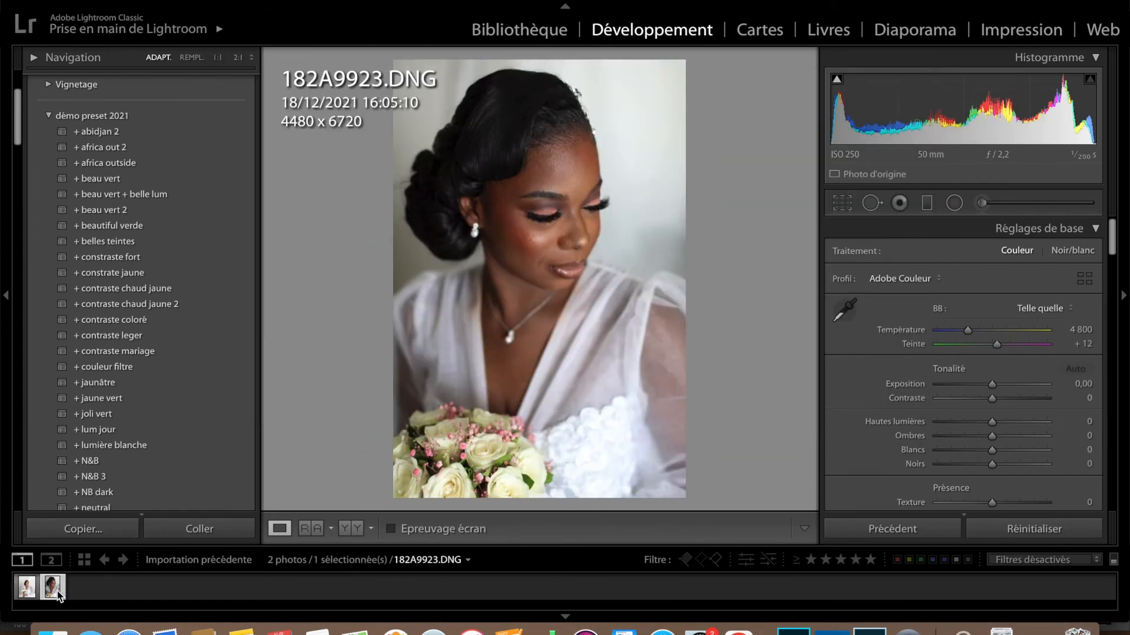
{"action": "left_click", "coordinate": [959, 526]}
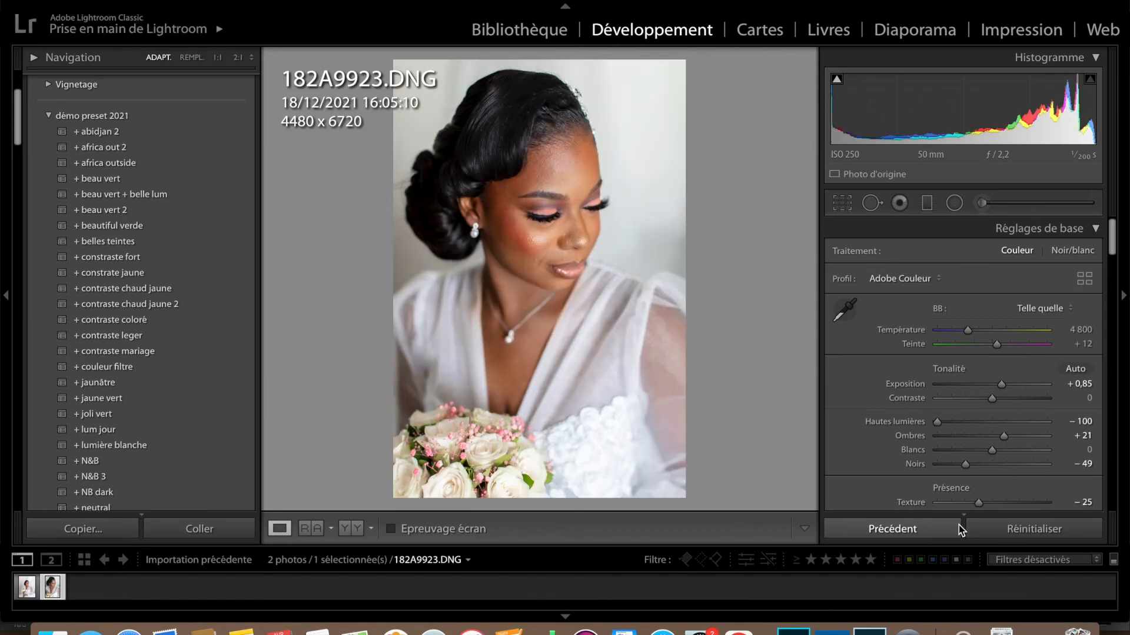
{"action": "scroll", "coordinate": [1006, 400], "scroll_direction": "down", "scroll_amount": 15}
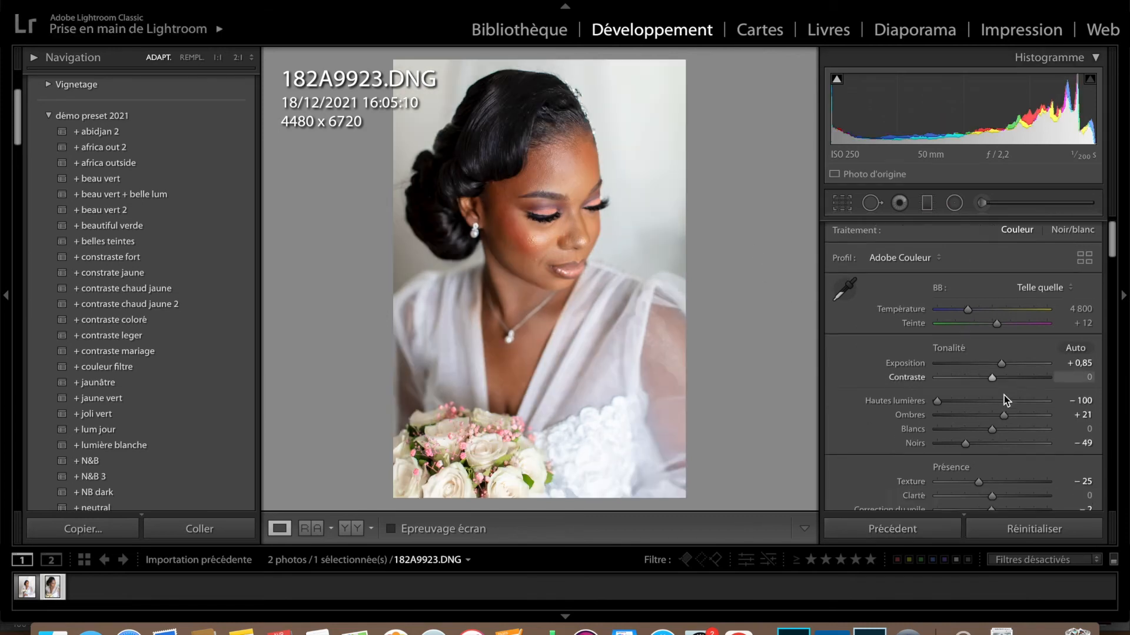
{"action": "scroll", "coordinate": [1007, 400], "scroll_direction": "up", "scroll_amount": 15}
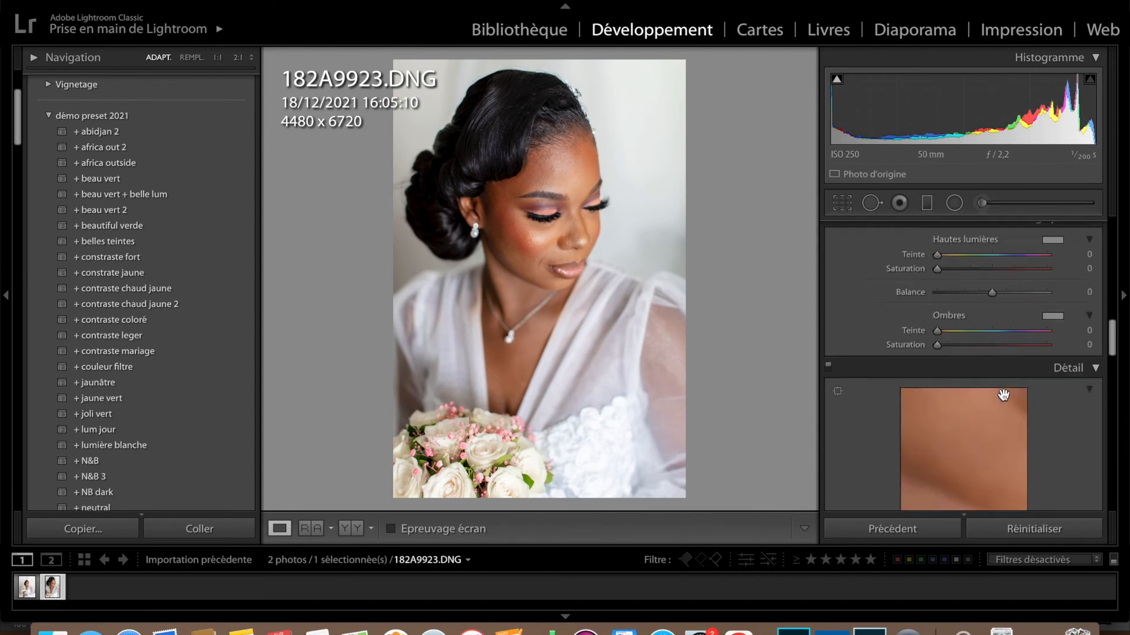
{"action": "key", "text": "Left"}
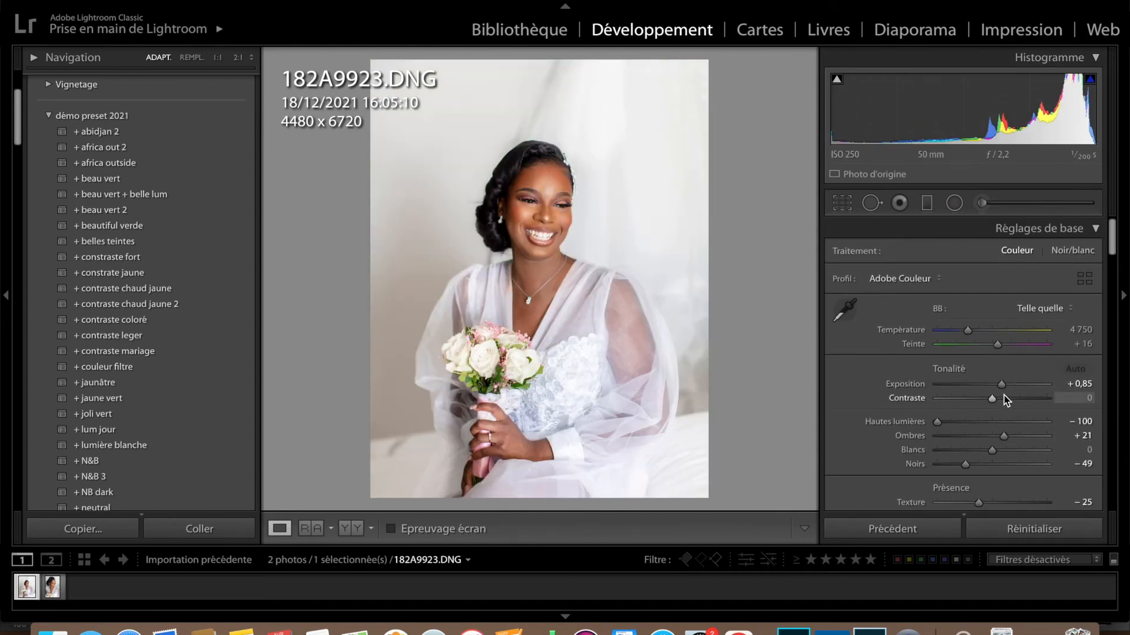
{"action": "key", "text": "Right"}
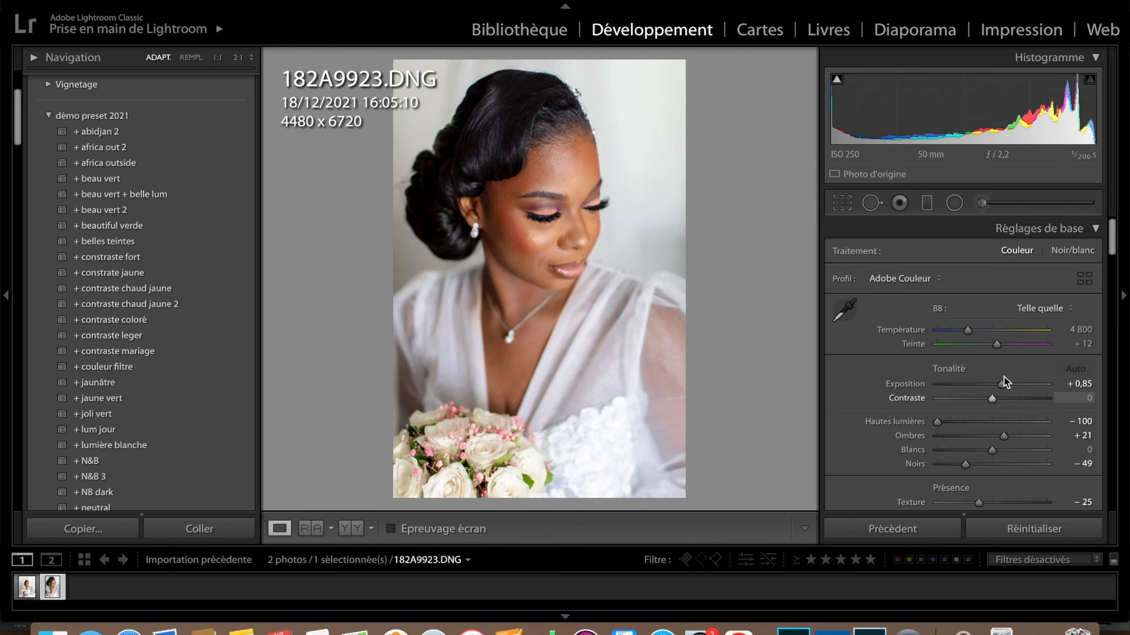
Step: Heal the blemish on the lower cheek beside the mouth in 182A9923.DNG using the Corriger brush at size 40
{"action": "left_click", "coordinate": [537, 240]}
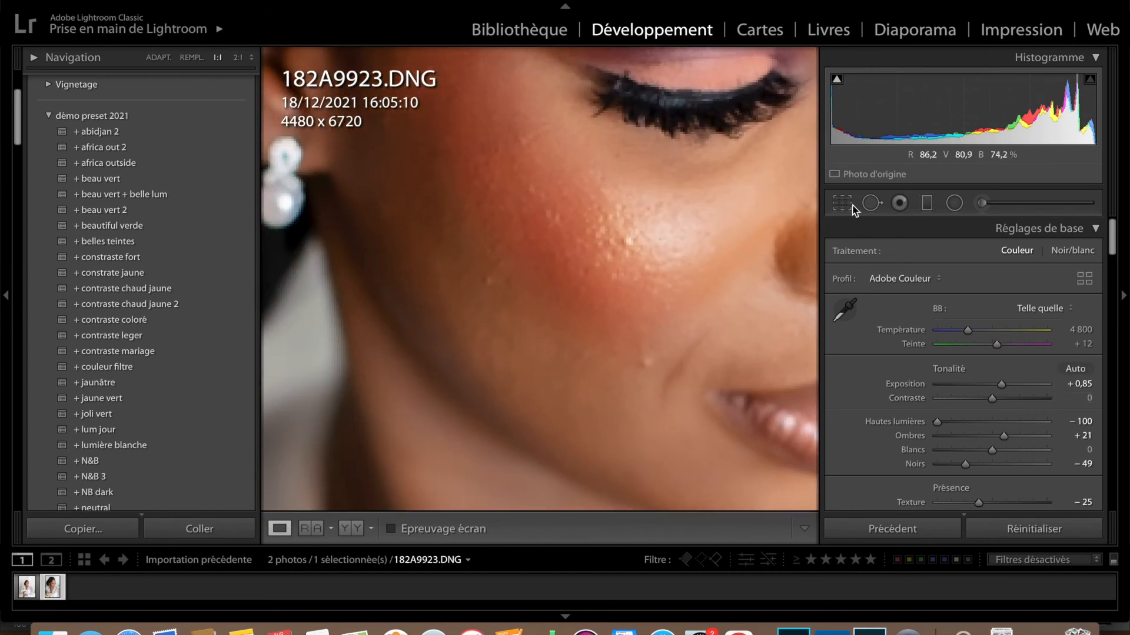
{"action": "left_click", "coordinate": [871, 203]}
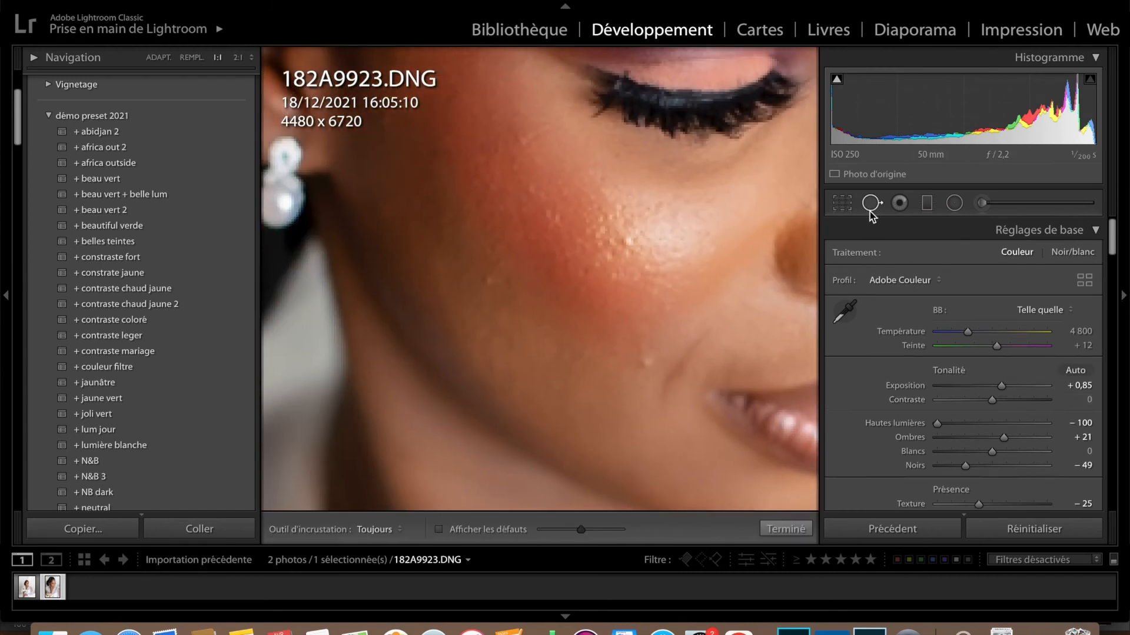
{"action": "scroll", "coordinate": [629, 371], "scroll_direction": "up", "scroll_amount": 3}
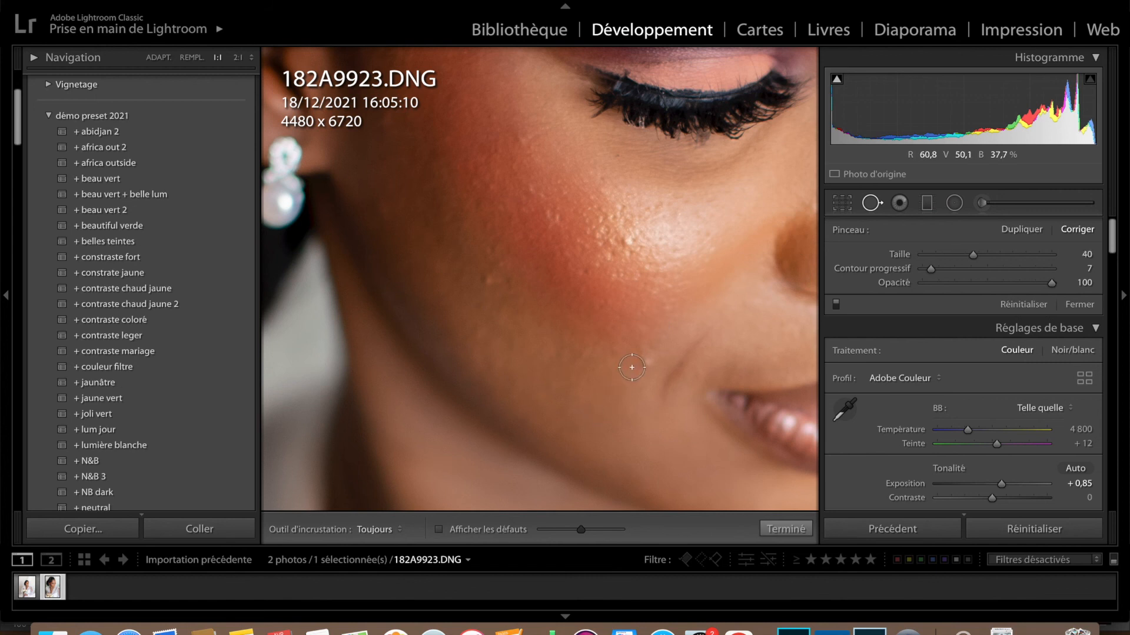
{"action": "left_click", "coordinate": [647, 359]}
{"action": "mouse_move", "coordinate": [449, 298]}
{"action": "left_mouse_down"}
{"action": "mouse_move", "coordinate": [479, 298]}
{"action": "mouse_move", "coordinate": [613, 351]}
{"action": "left_mouse_up"}
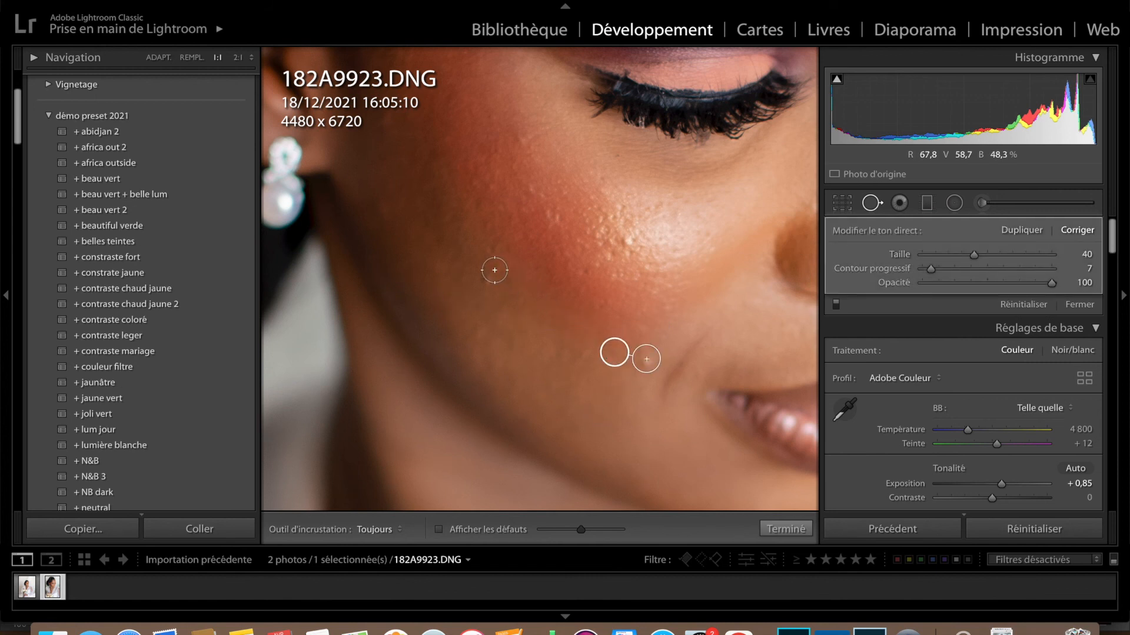
Step: Heal the blemishes on the outer and upper cheek near the ear, repositioning the sample source of the outer spot
{"action": "left_click", "coordinate": [381, 209]}
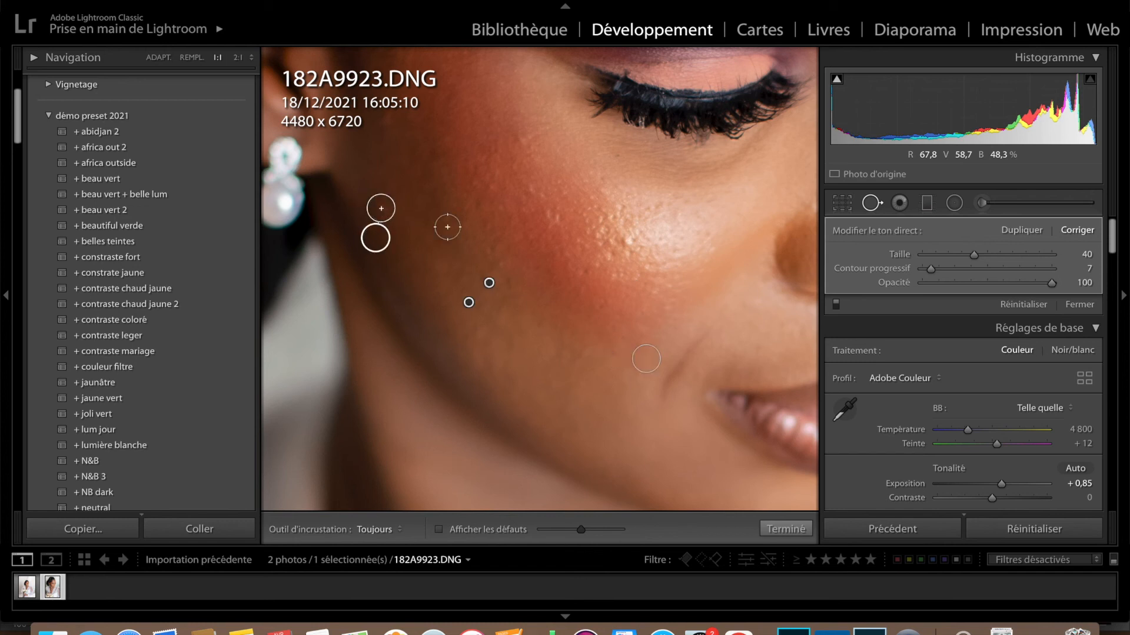
{"action": "left_click", "coordinate": [518, 144]}
{"action": "left_click", "coordinate": [385, 118]}
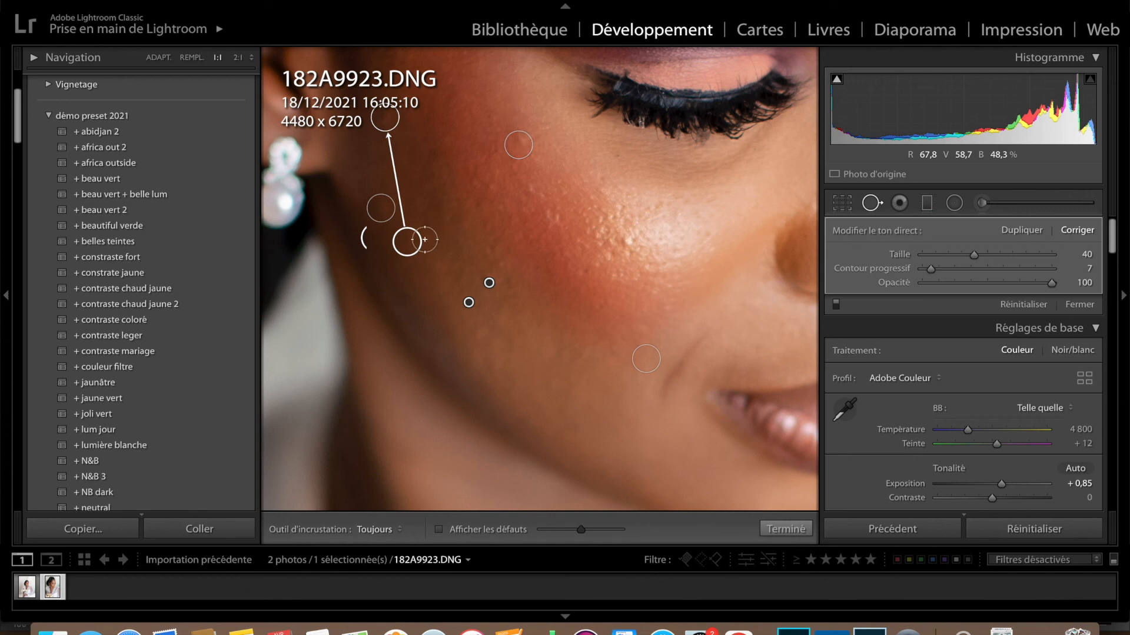
{"action": "left_click", "coordinate": [381, 208]}
{"action": "left_click_drag", "start_coordinate": [380, 238], "coordinate": [396, 231]}
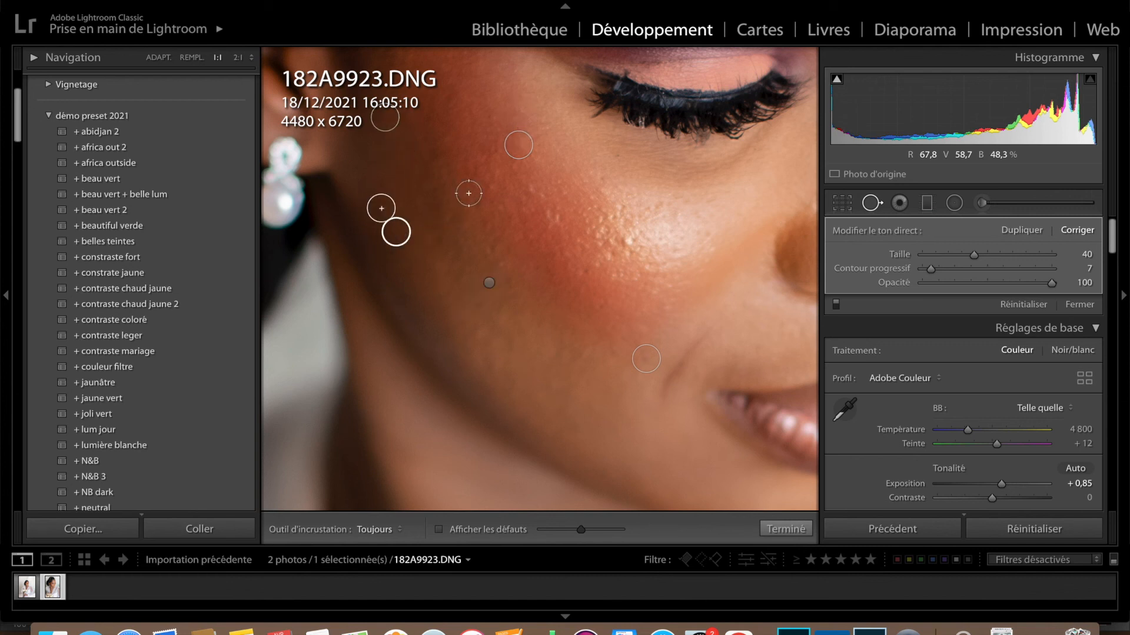
Step: Heal the blemishes in the bright and reddish areas of the cheek, adjust their sample source, and finish the retouching
{"action": "left_click", "coordinate": [627, 240]}
{"action": "left_click", "coordinate": [533, 195]}
{"action": "left_click_drag", "start_coordinate": [529, 155], "coordinate": [522, 171]}
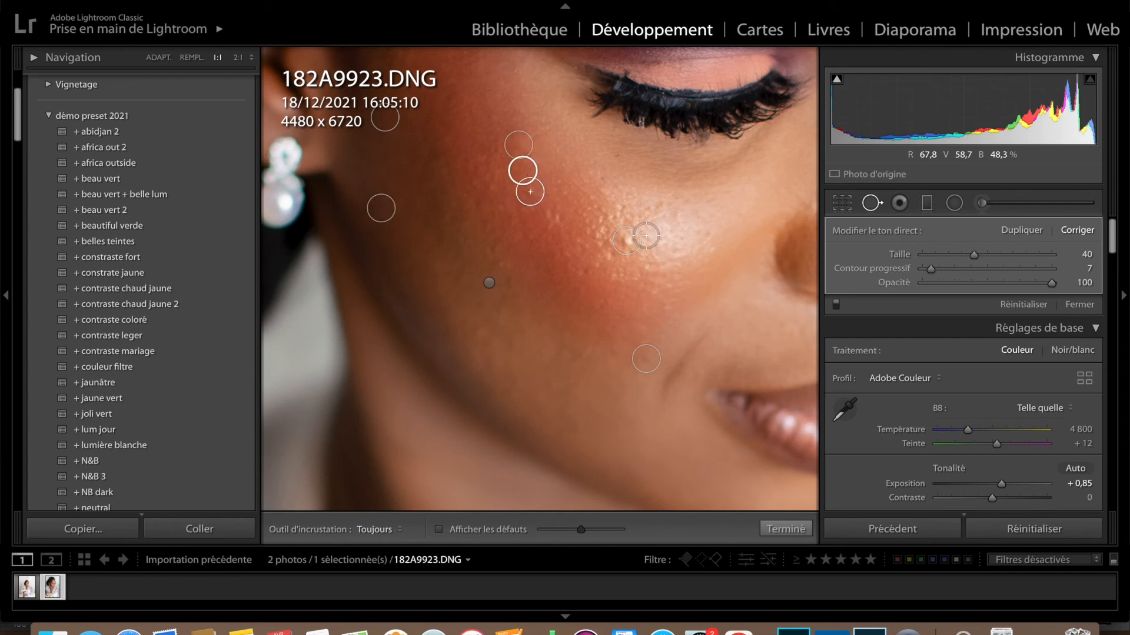
{"action": "left_click", "coordinate": [627, 241]}
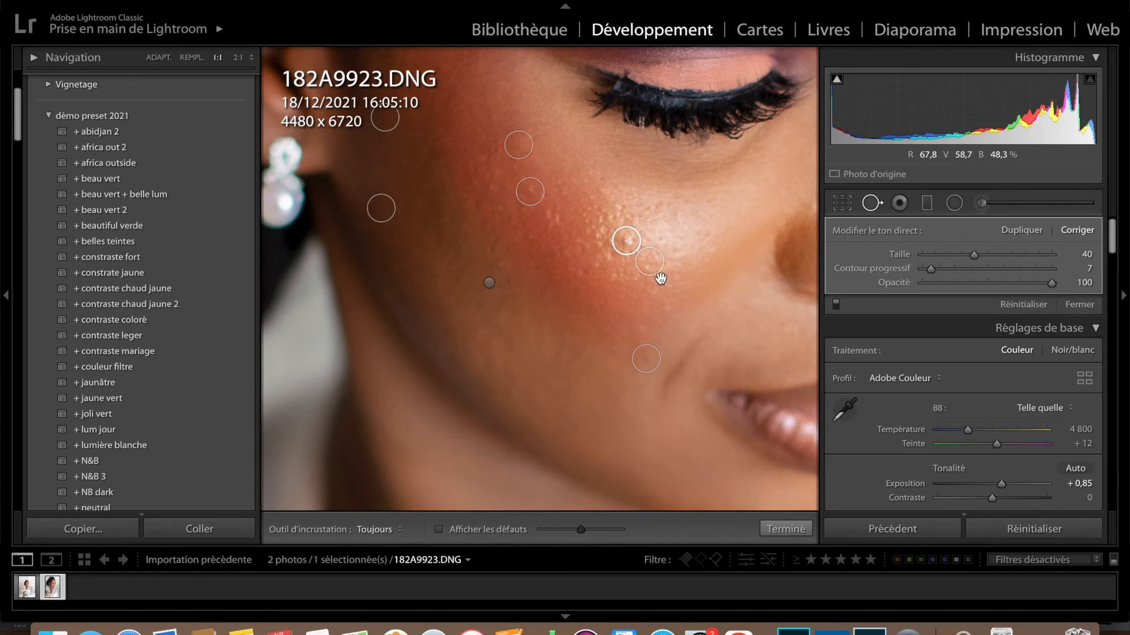
{"action": "left_click", "coordinate": [785, 528]}
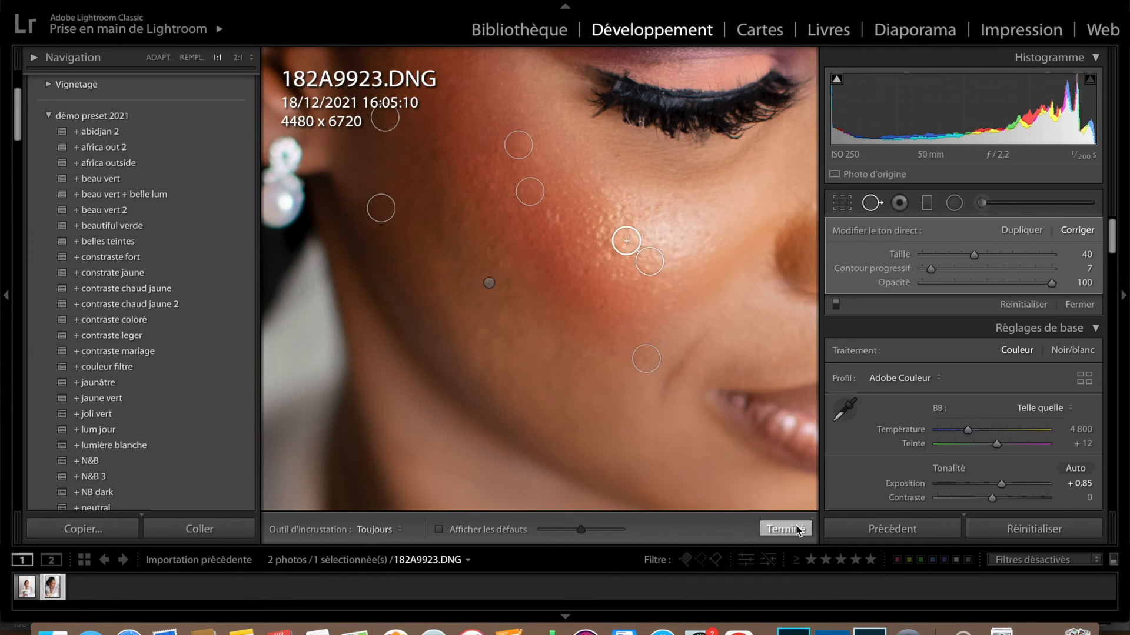
{"action": "left_click", "coordinate": [730, 343]}
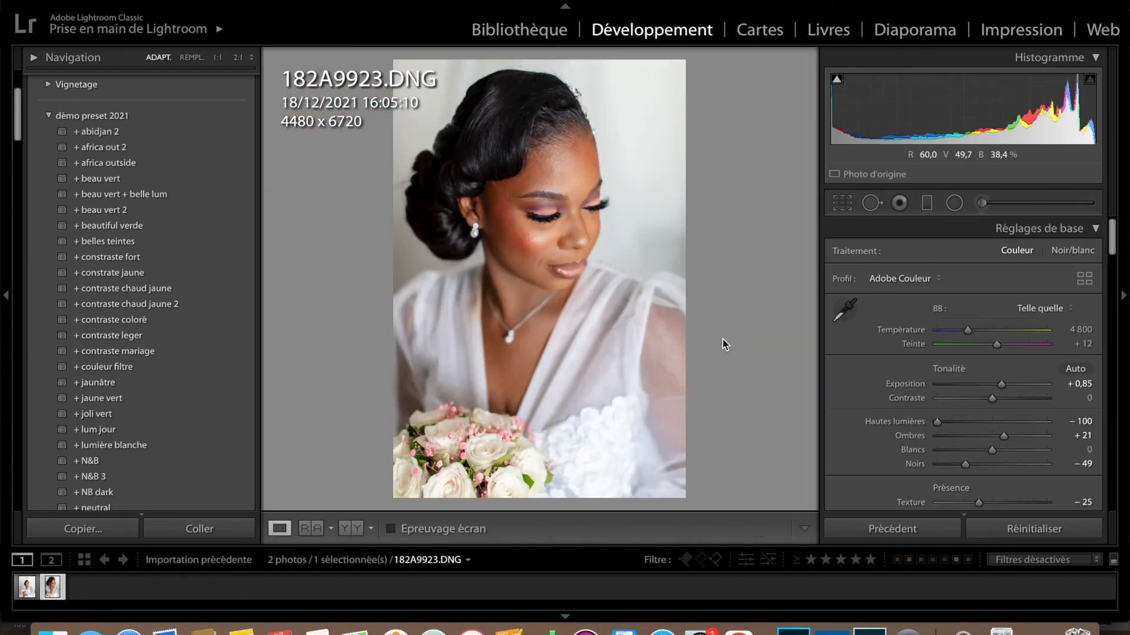
Step: Heal the spot on the side of the bride's nose with the Corriger brush at size 40
{"action": "left_click", "coordinate": [571, 229]}
{"action": "left_click", "coordinate": [870, 204]}
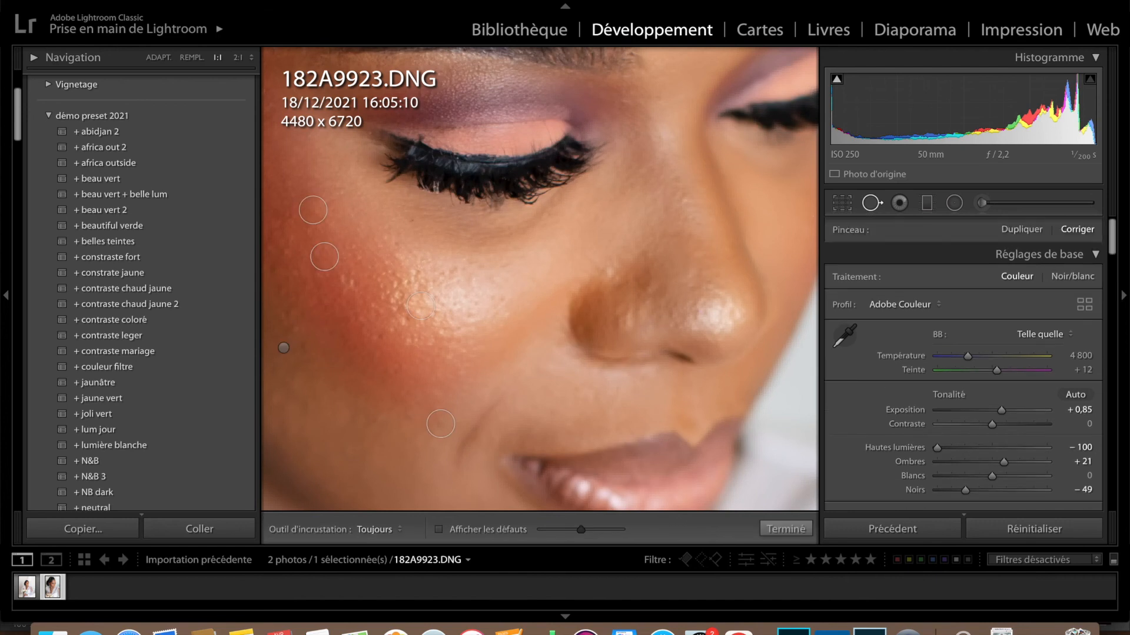
{"action": "left_click", "coordinate": [606, 268]}
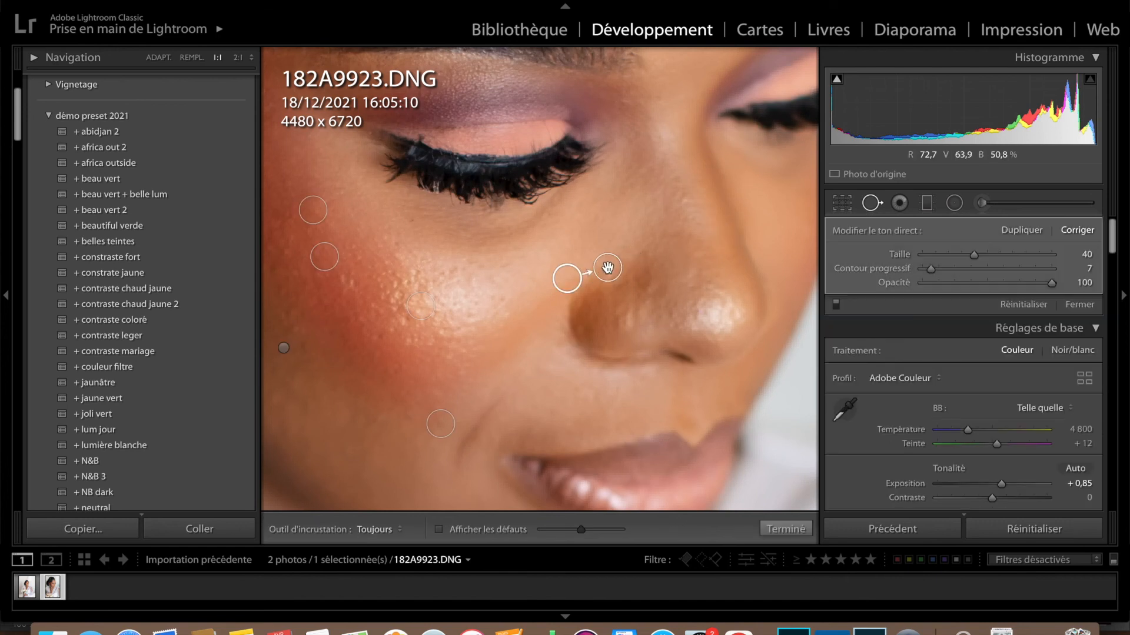
{"action": "left_click", "coordinate": [872, 203]}
Step: Heal the blemish on the forehead above the inner eyebrow and return to the full photo
{"action": "left_click_drag", "start_coordinate": [733, 201], "coordinate": [736, 446]}
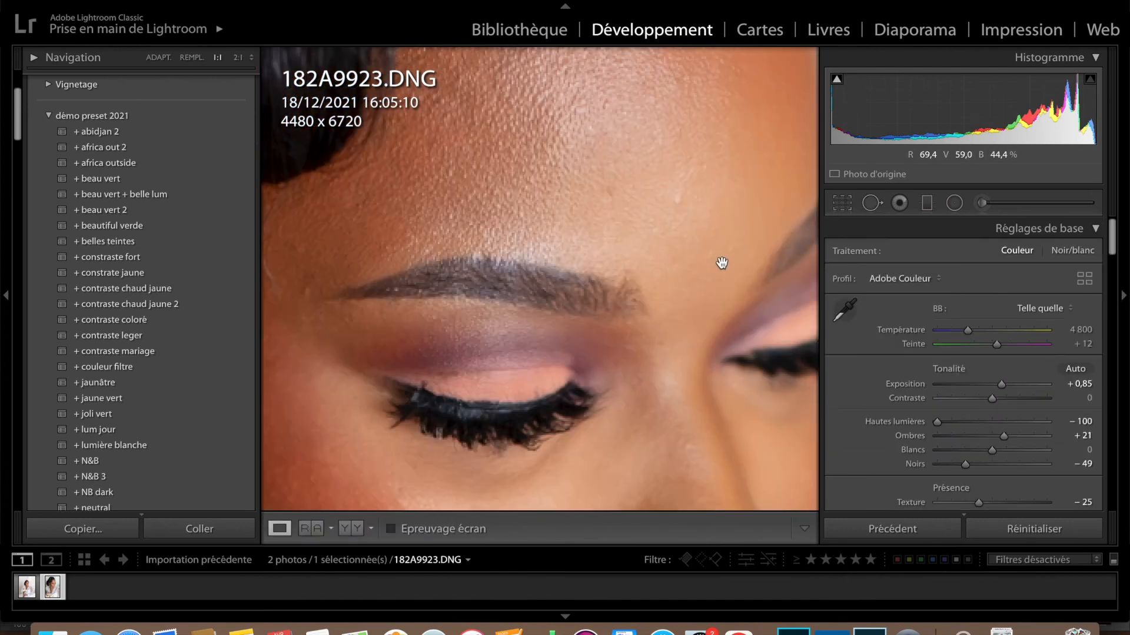
{"action": "left_click_drag", "start_coordinate": [736, 247], "coordinate": [739, 281]}
{"action": "key", "text": "q"}
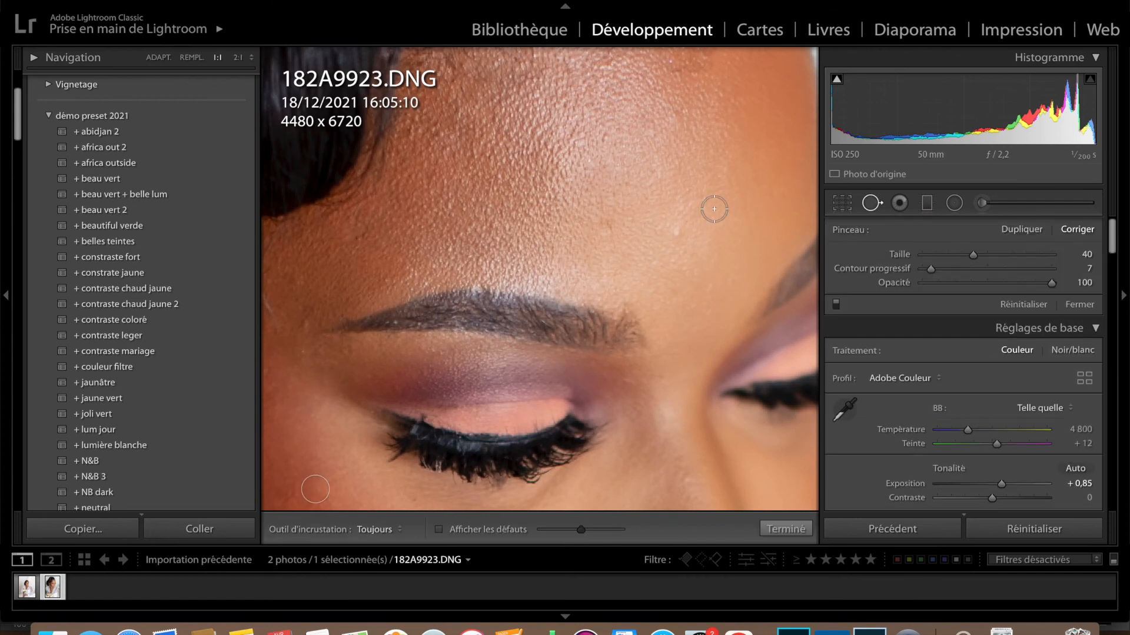
{"action": "left_click", "coordinate": [675, 232]}
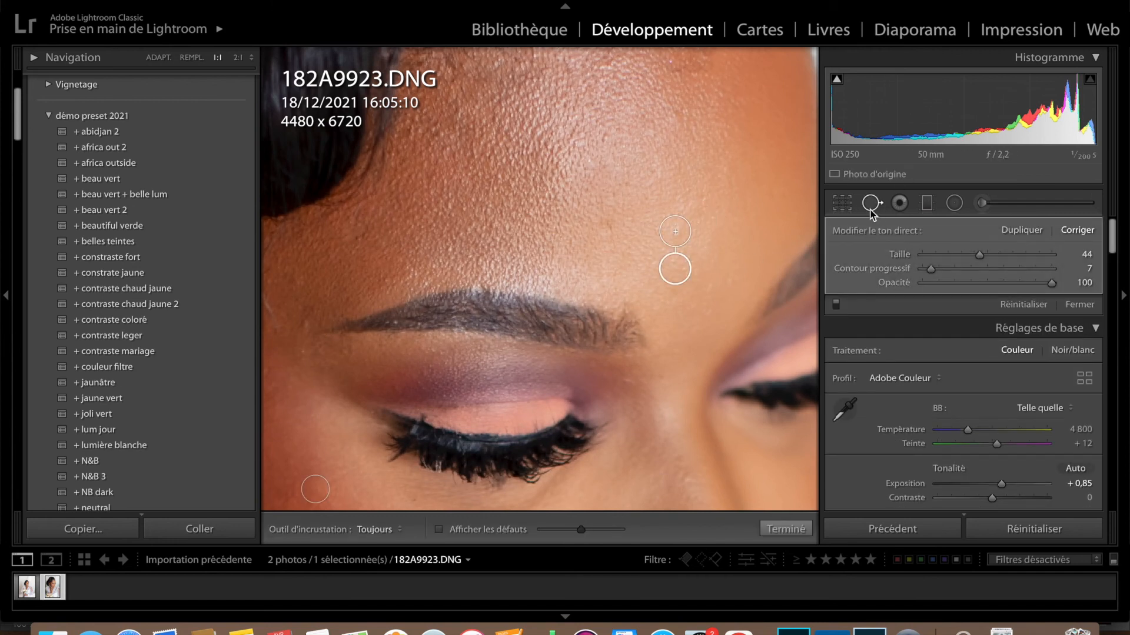
{"action": "key", "text": "q"}
{"action": "left_click", "coordinate": [736, 216]}
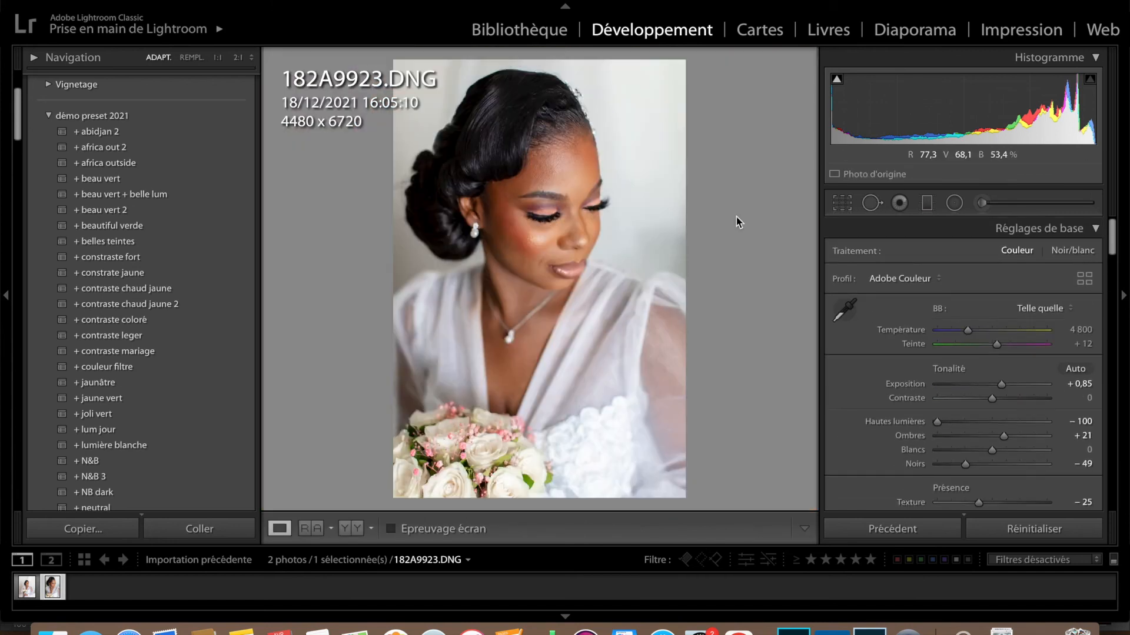
Step: Check the shadow clipping on 182A9923.DNG and set the exposure to +1,10
{"action": "left_click", "coordinate": [836, 78]}
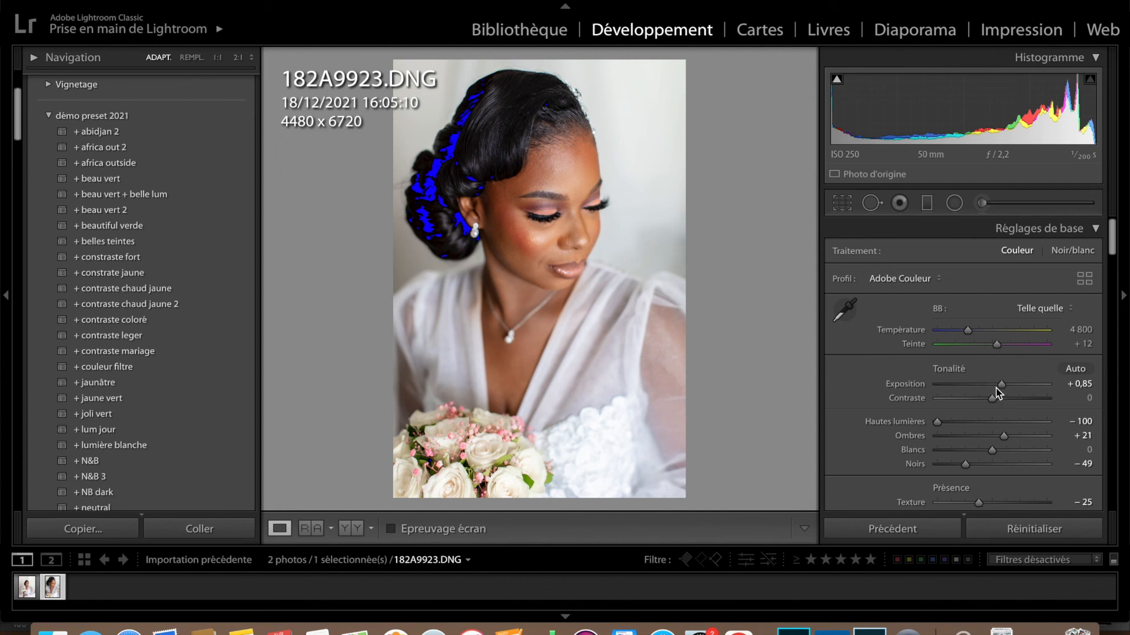
{"action": "left_click_drag", "start_coordinate": [1002, 387], "coordinate": [1005, 387]}
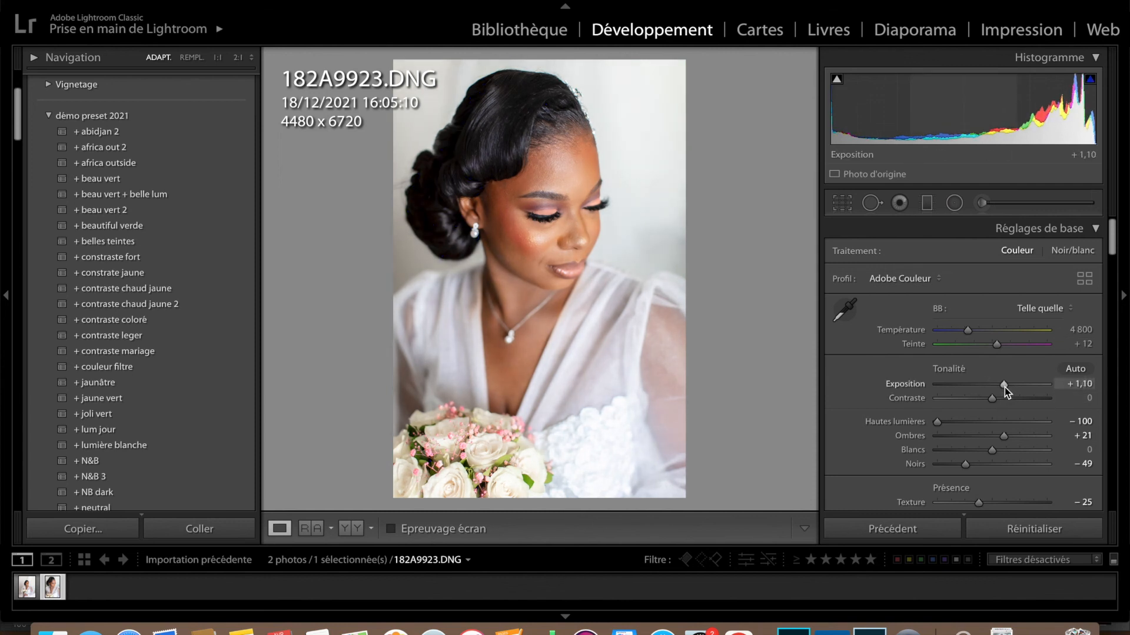
Step: Set the highlights to −77 and heal the temple spot near the hairline with the Corriger brush, sampling skin just below it
{"action": "left_click", "coordinate": [950, 423]}
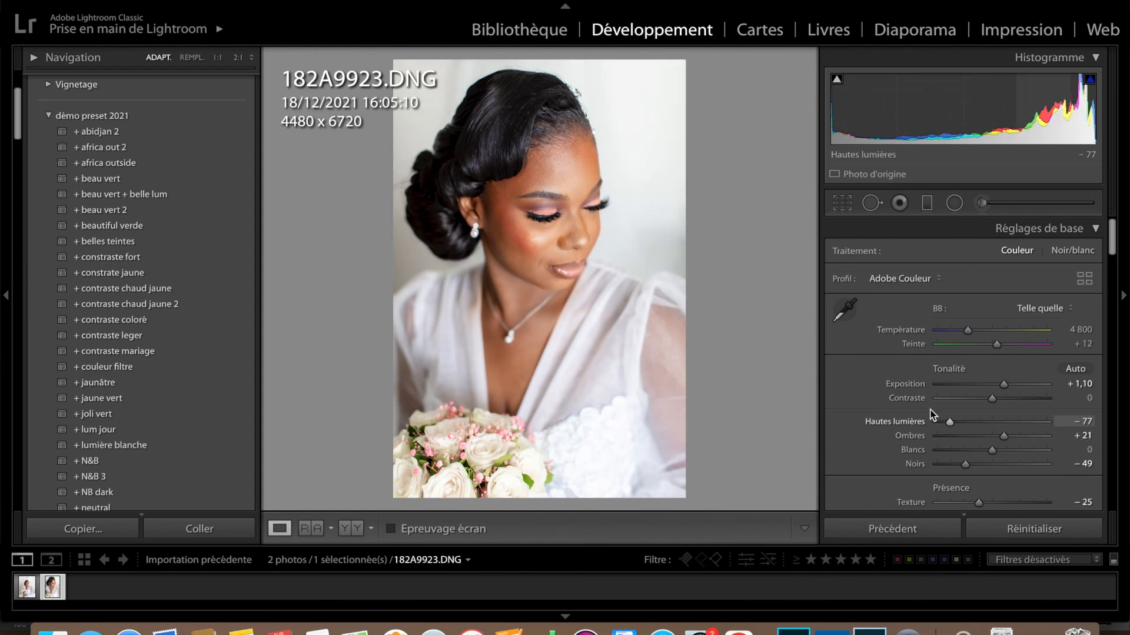
{"action": "left_click", "coordinate": [507, 181]}
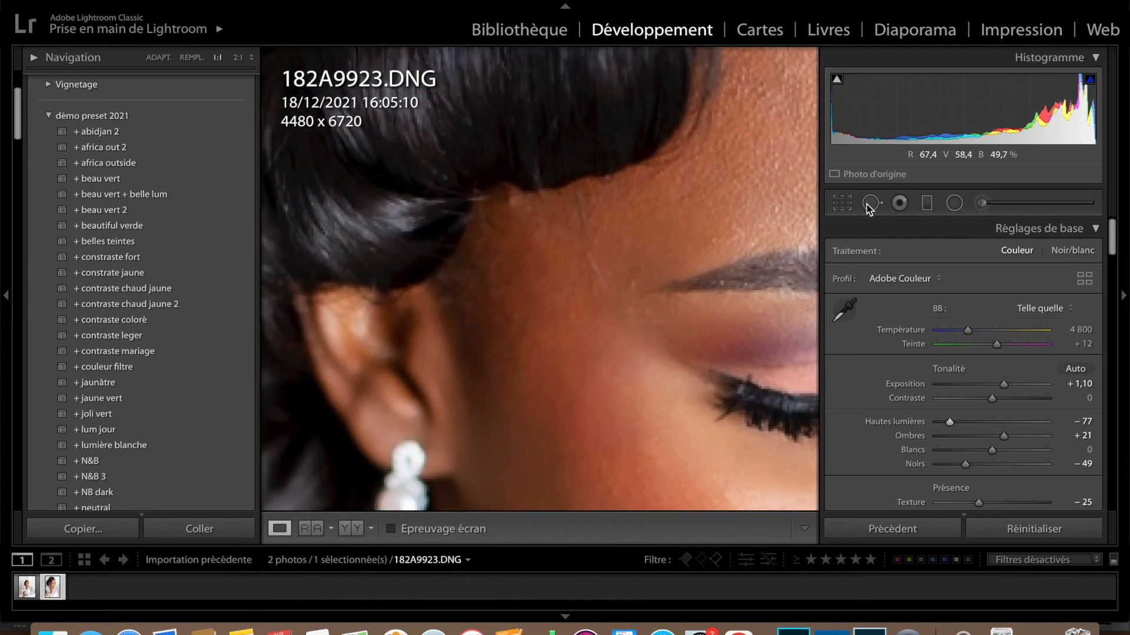
{"action": "left_click", "coordinate": [871, 203]}
{"action": "left_click", "coordinate": [515, 211]}
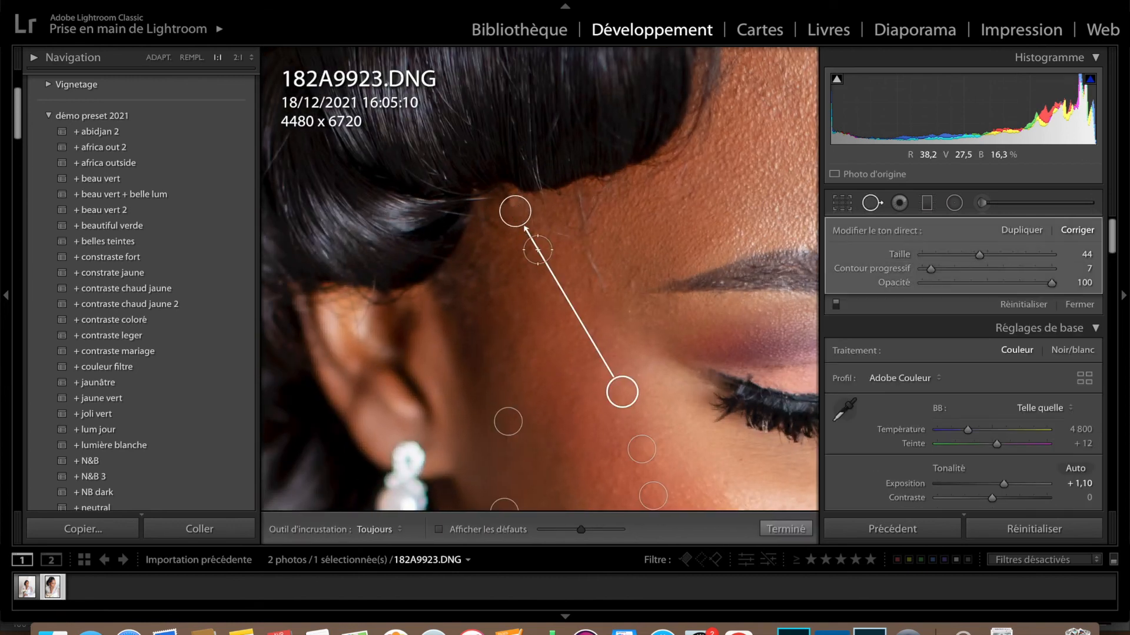
{"action": "left_click_drag", "start_coordinate": [622, 392], "coordinate": [524, 262]}
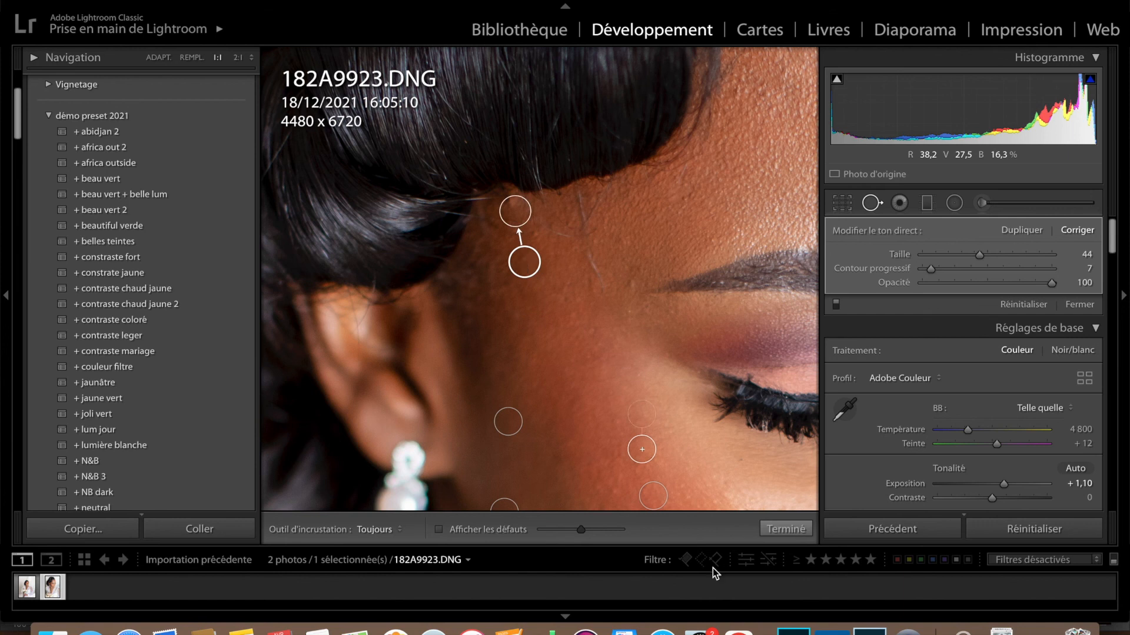
{"action": "left_click", "coordinate": [785, 529]}
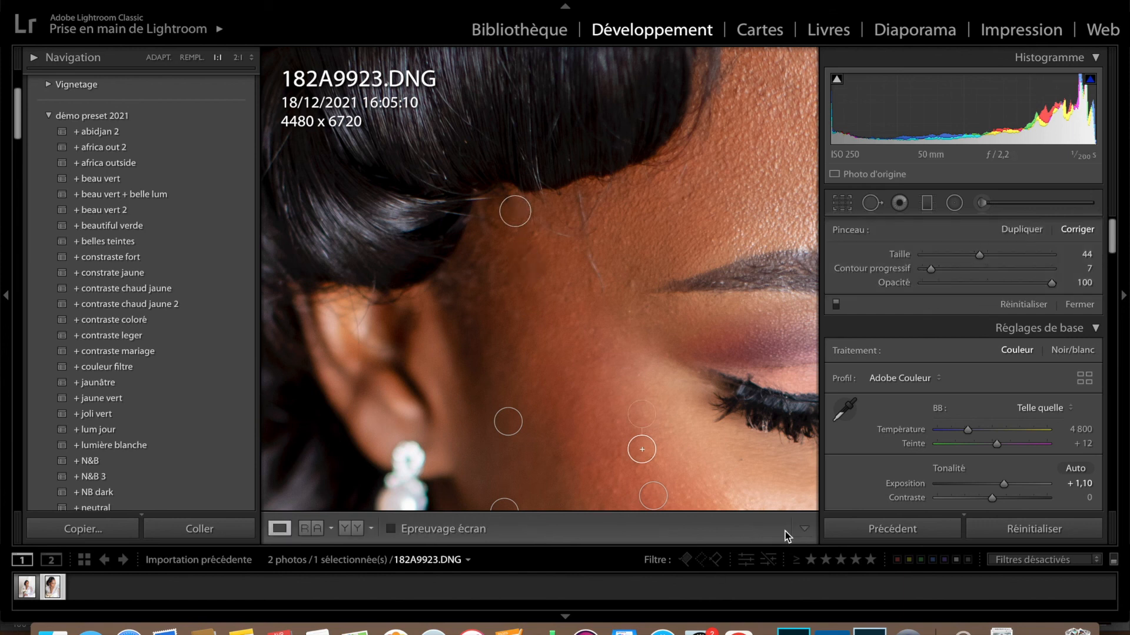
{"action": "left_click", "coordinate": [719, 416]}
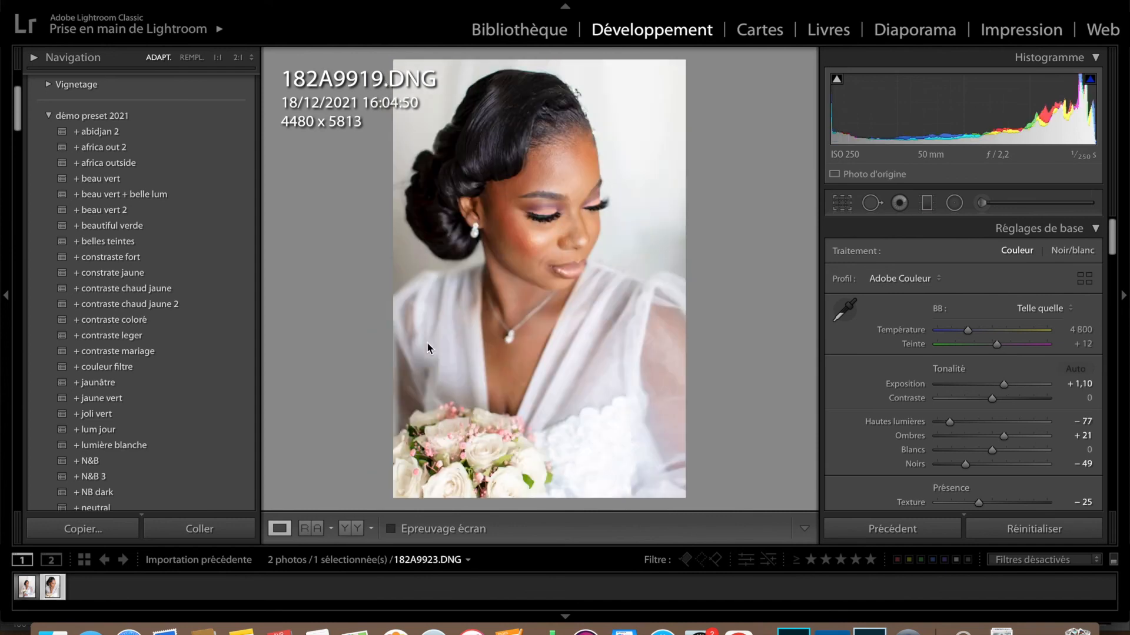
Step: Compare 182A9923.DNG and 182A9919.DNG side by side with their unedited versions, and return to the single-photo view
{"action": "left_click", "coordinate": [352, 529]}
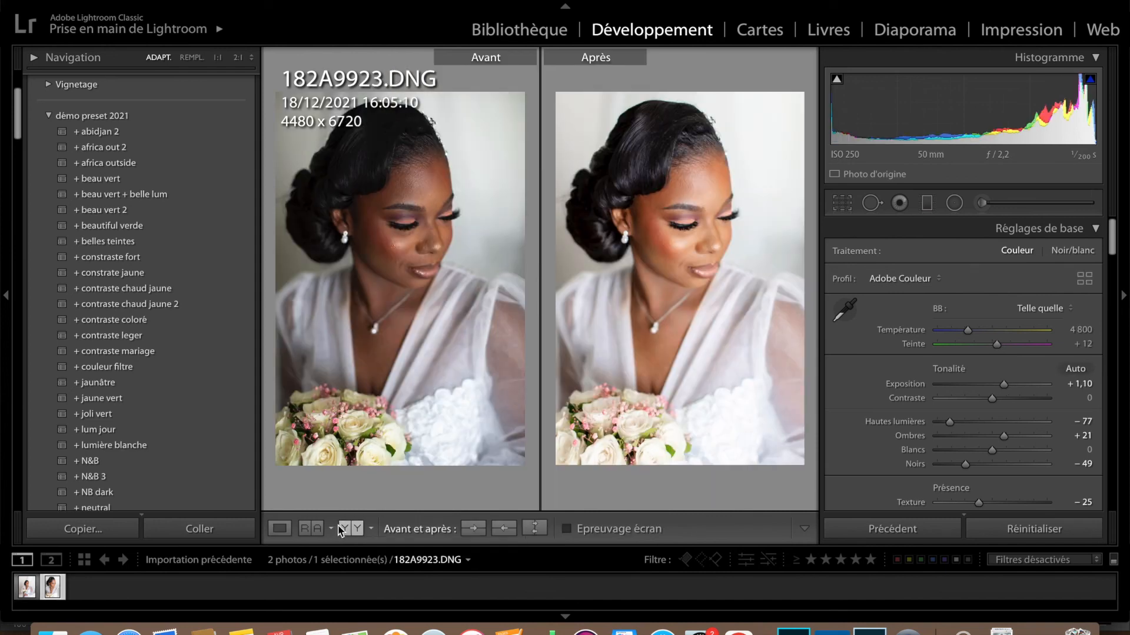
{"action": "left_click", "coordinate": [26, 588]}
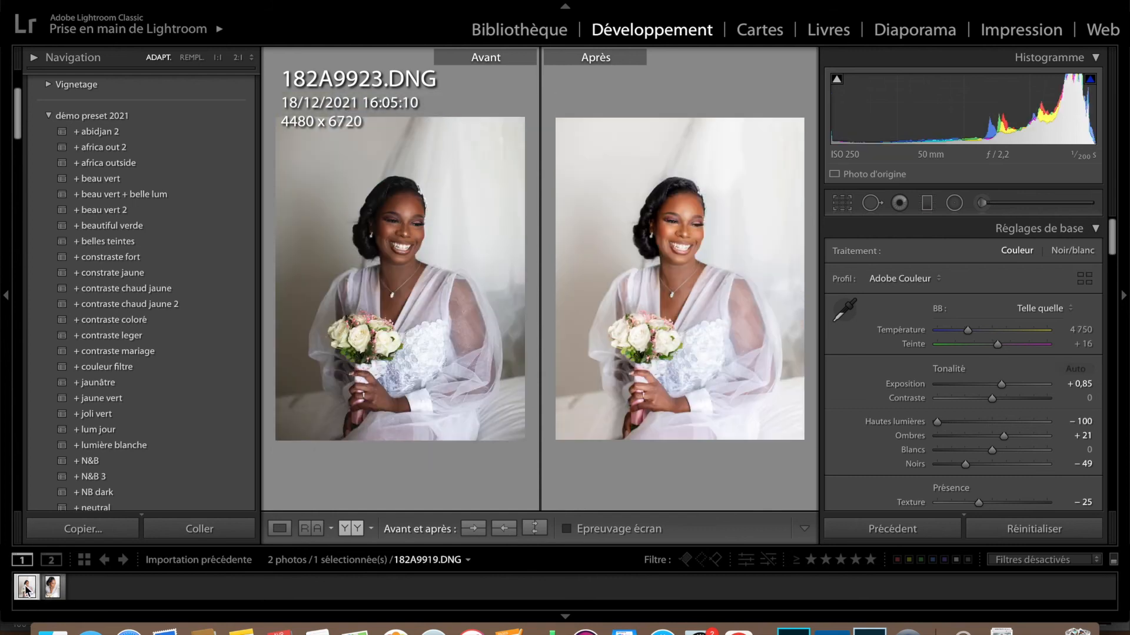
{"action": "left_click", "coordinate": [281, 528]}
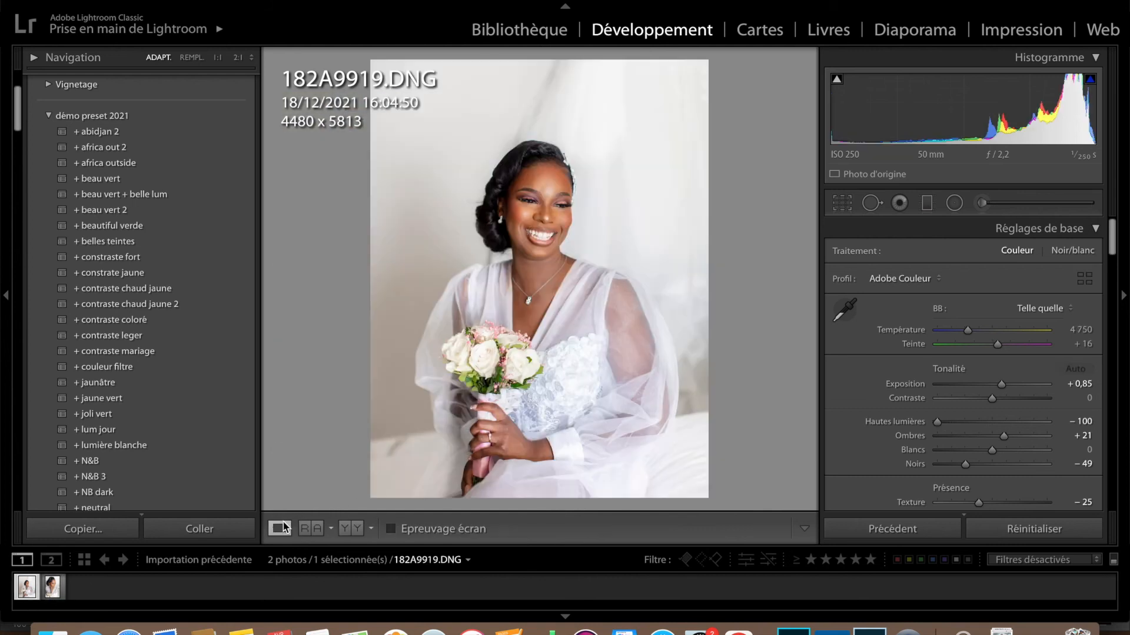
Step: Crop 182A9919.DNG to the 4 x 5 / 8 x 10 aspect ratio and apply the crop
{"action": "left_click", "coordinate": [843, 205]}
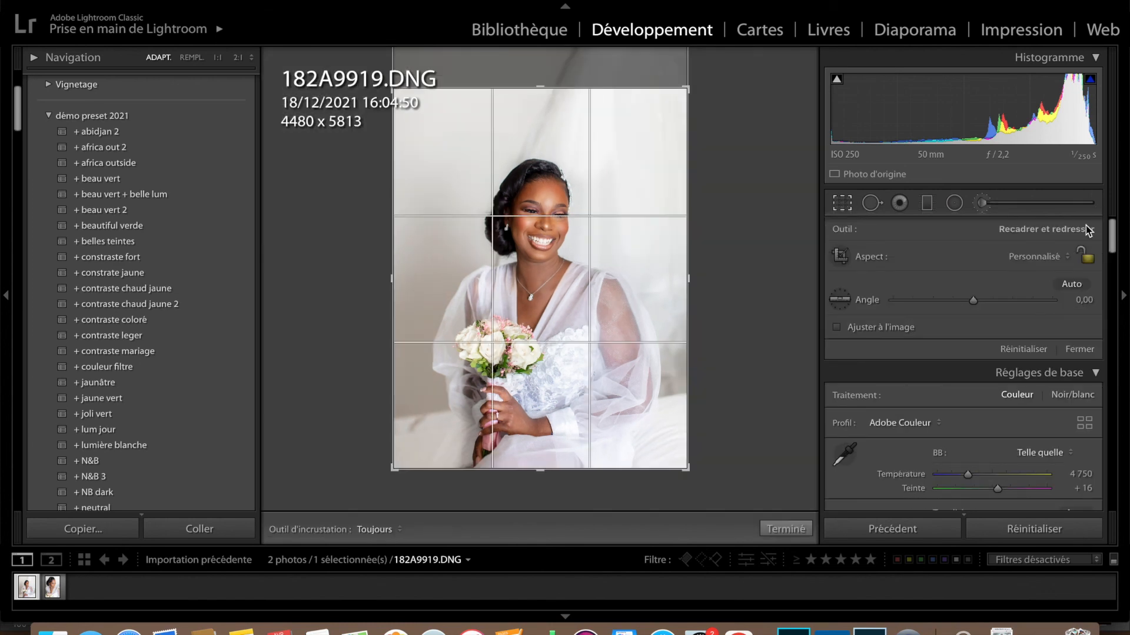
{"action": "left_click", "coordinate": [1050, 266]}
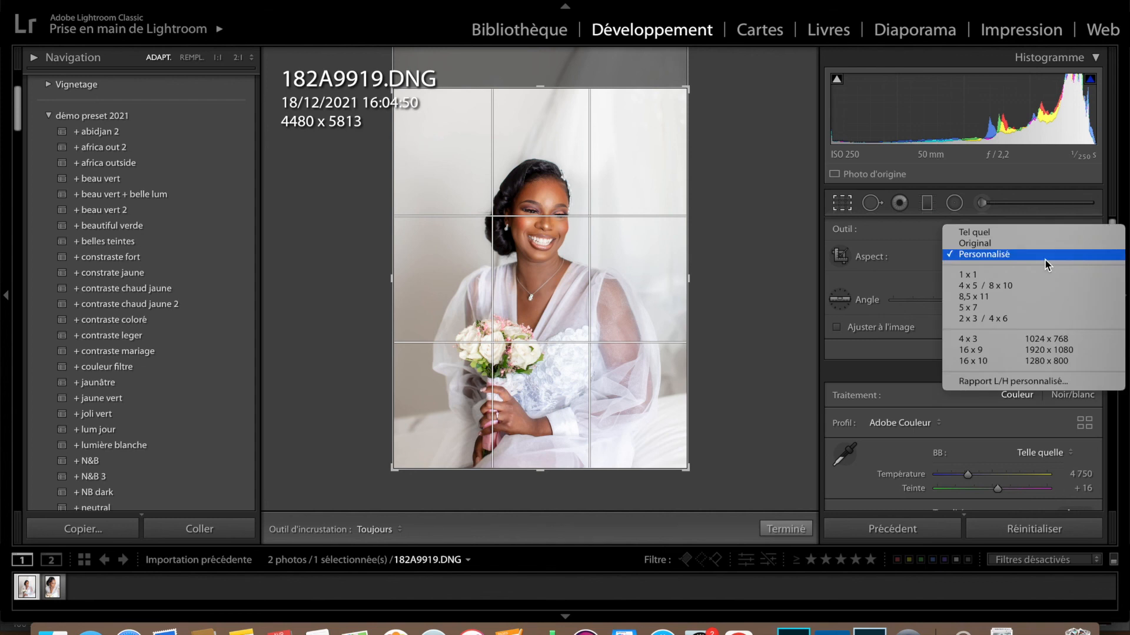
{"action": "left_click", "coordinate": [996, 289]}
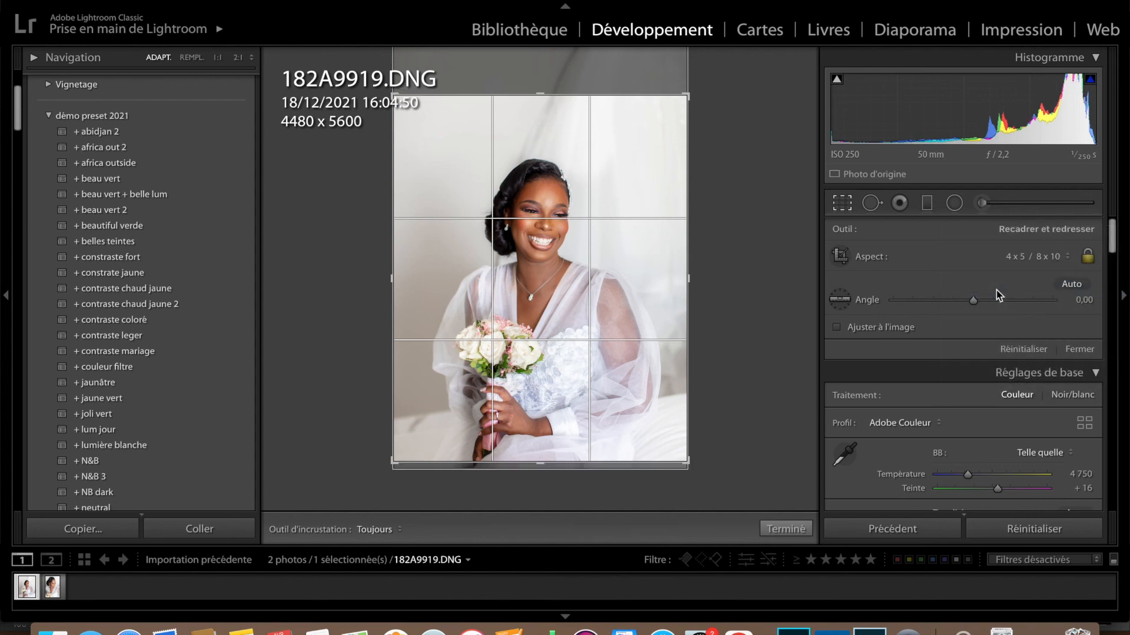
{"action": "key", "text": "r"}
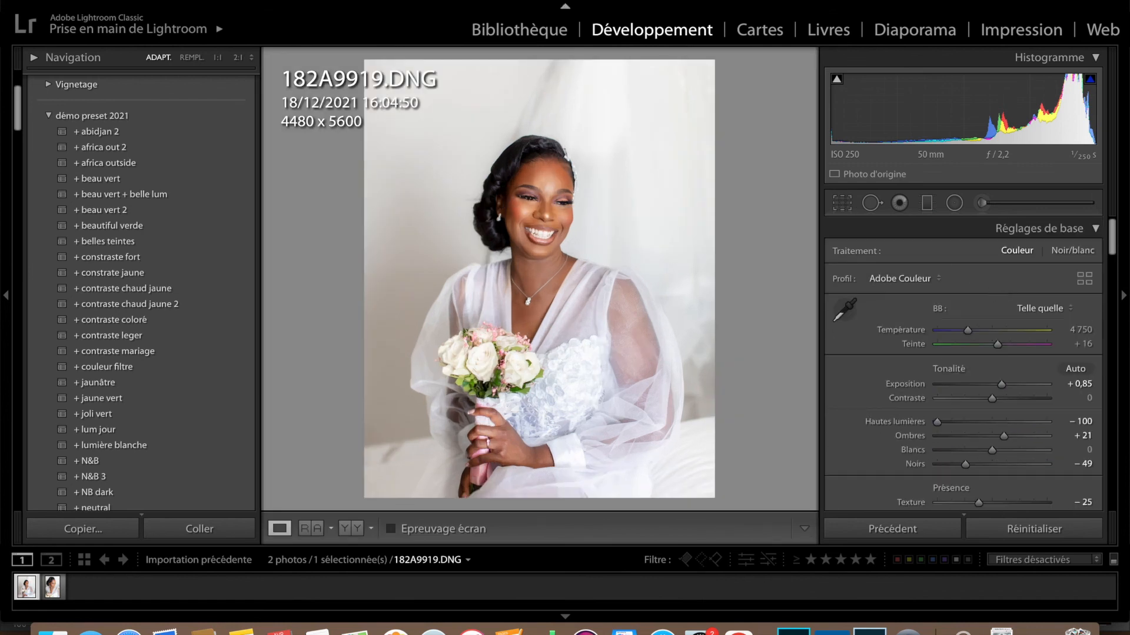
Step: Open the export settings for 182A9919.DNG and load the POUR IG user preset
{"action": "left_click", "coordinate": [169, 0]}
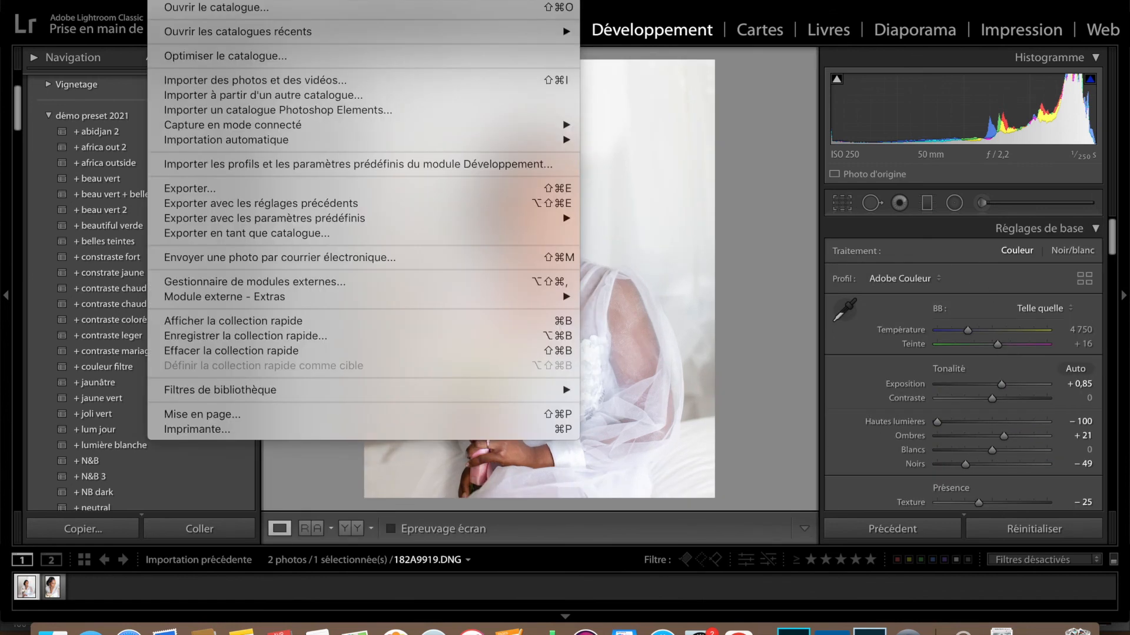
{"action": "left_click", "coordinate": [246, 193]}
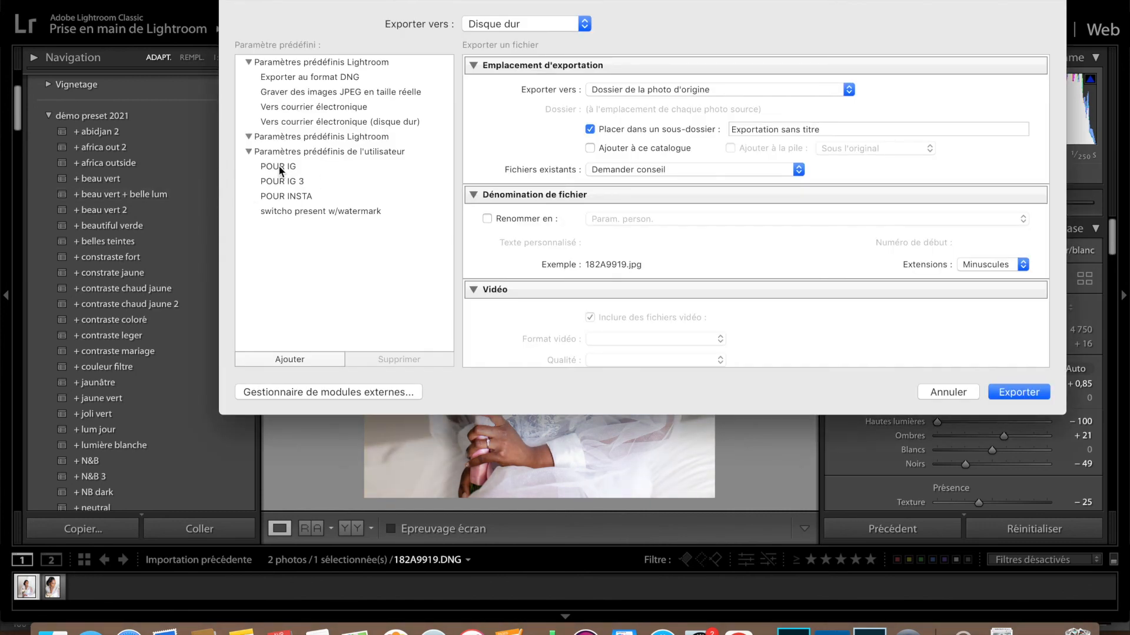
{"action": "left_click", "coordinate": [279, 168]}
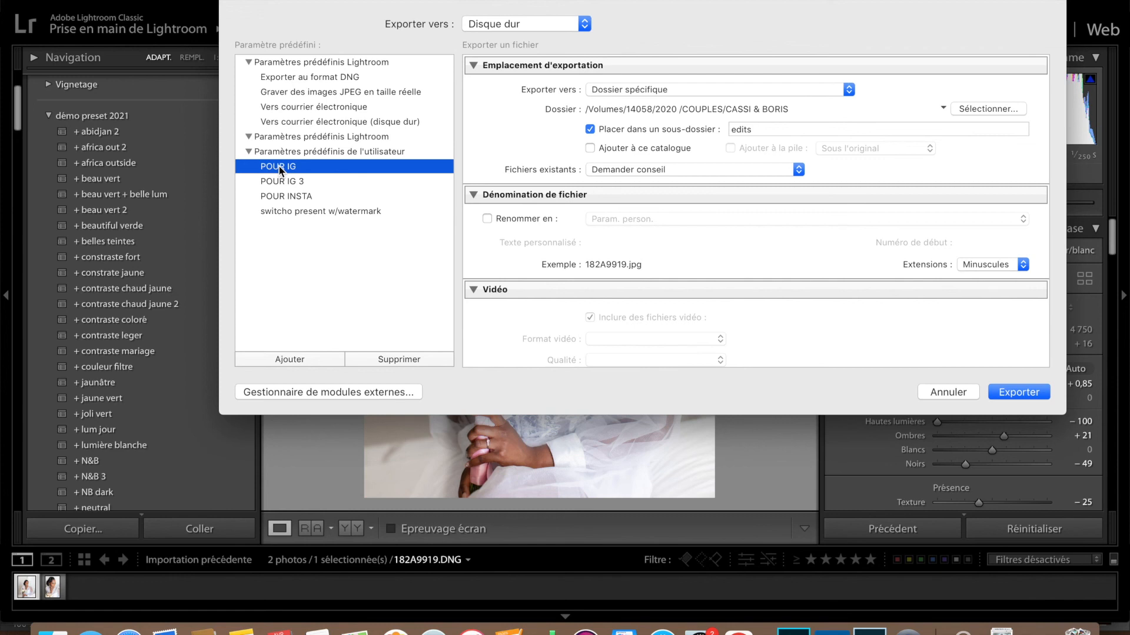
Step: Review the preset's file format, image sizing, output sharpening, metadata, watermark and post-processing settings
{"action": "scroll", "coordinate": [648, 125], "scroll_direction": "down", "scroll_amount": 5}
{"action": "scroll", "coordinate": [648, 124], "scroll_direction": "down", "scroll_amount": 5}
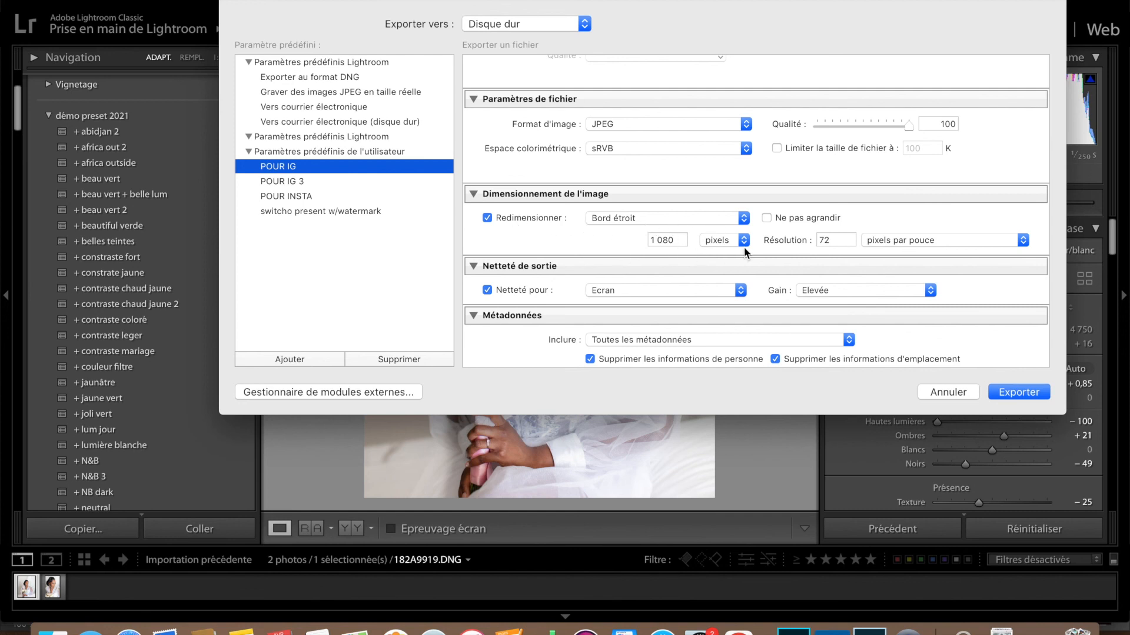
{"action": "scroll", "coordinate": [865, 247], "scroll_direction": "down", "scroll_amount": 3}
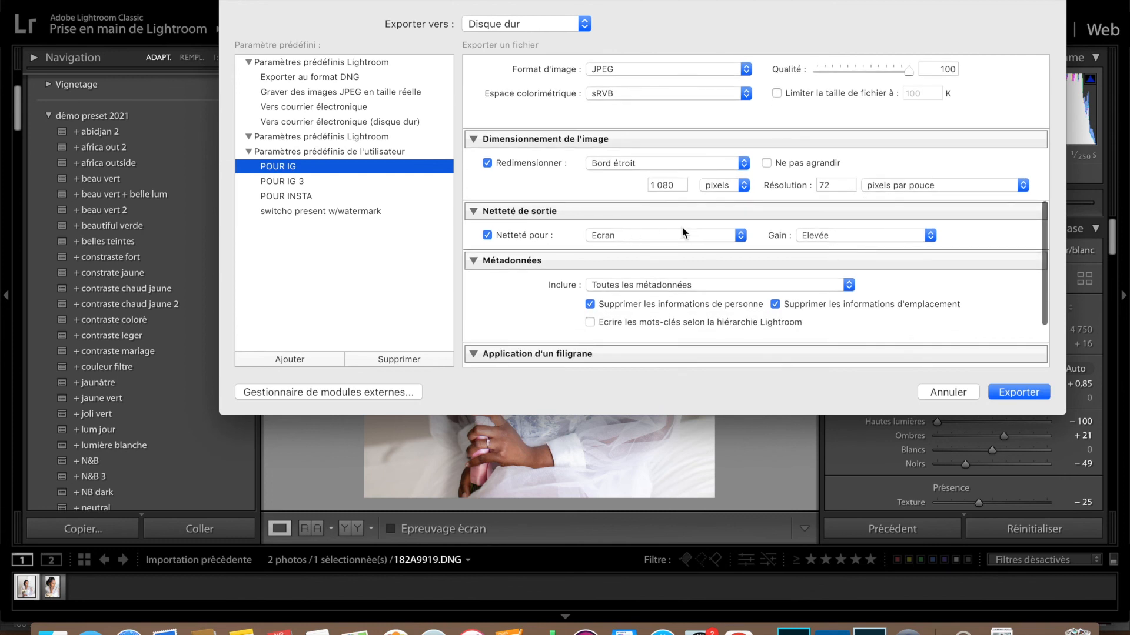
{"action": "scroll", "coordinate": [877, 252], "scroll_direction": "down", "scroll_amount": 2}
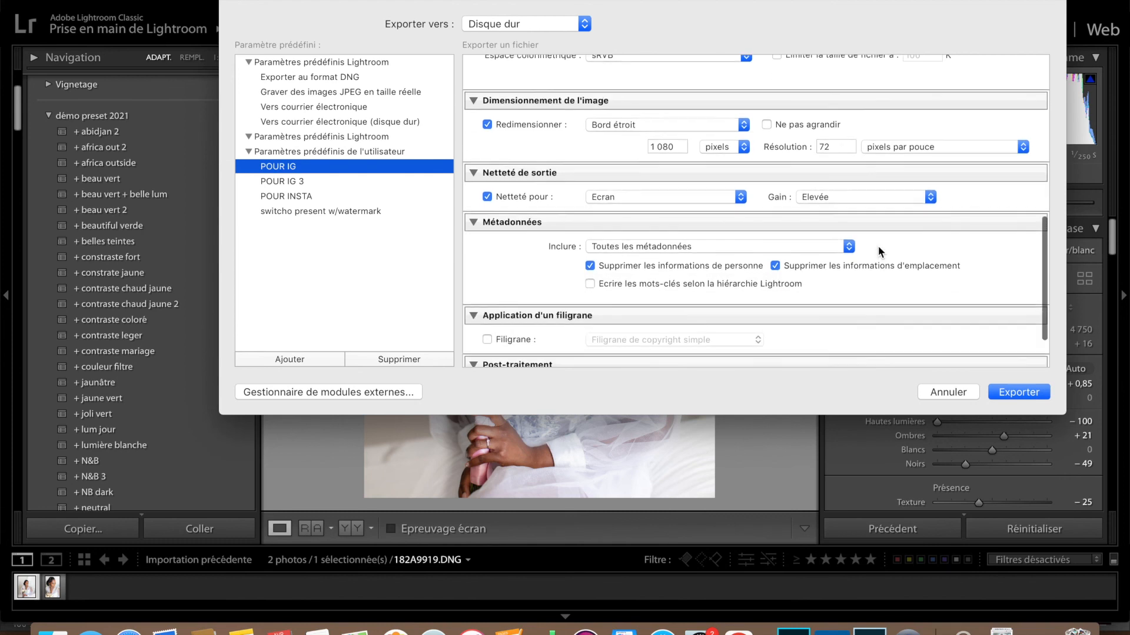
{"action": "scroll", "coordinate": [878, 247], "scroll_direction": "down", "scroll_amount": 3}
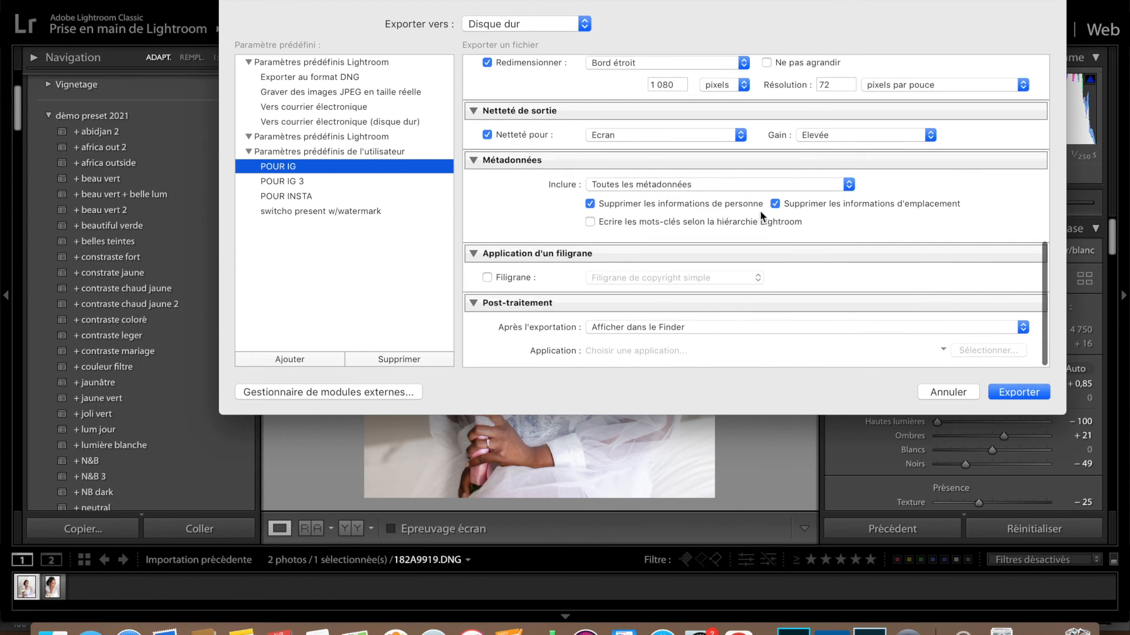
{"action": "scroll", "coordinate": [761, 213], "scroll_direction": "up", "scroll_amount": 1}
{"action": "scroll", "coordinate": [760, 210], "scroll_direction": "up", "scroll_amount": 10}
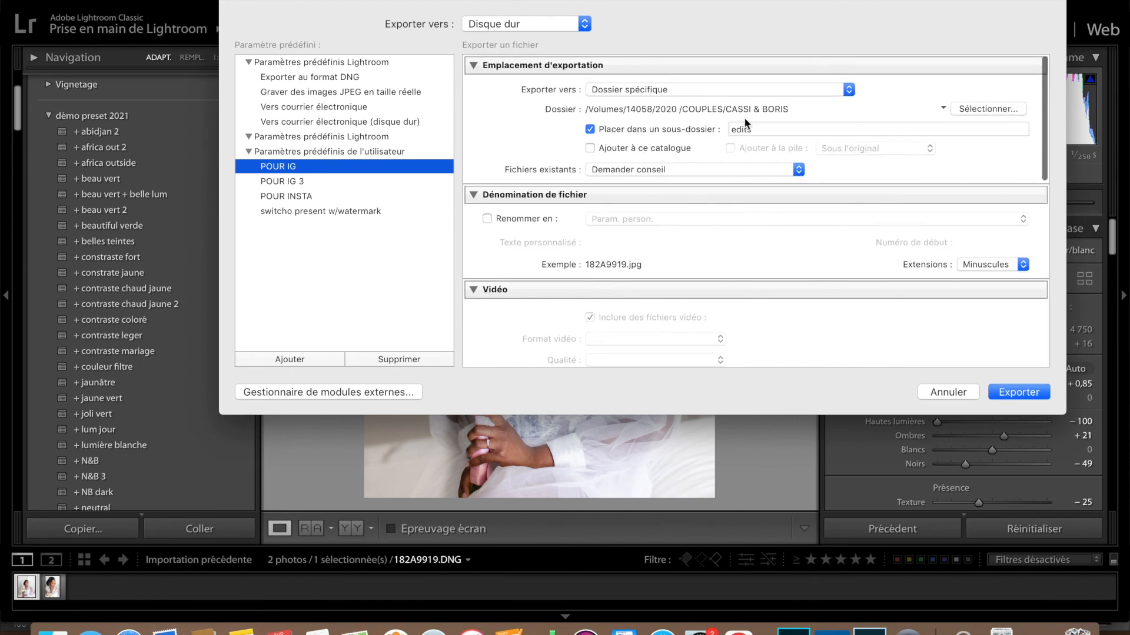
Step: Set the export location to Dossier de la photo d'origine and export the photo
{"action": "left_click", "coordinate": [734, 90]}
{"action": "left_click", "coordinate": [730, 105]}
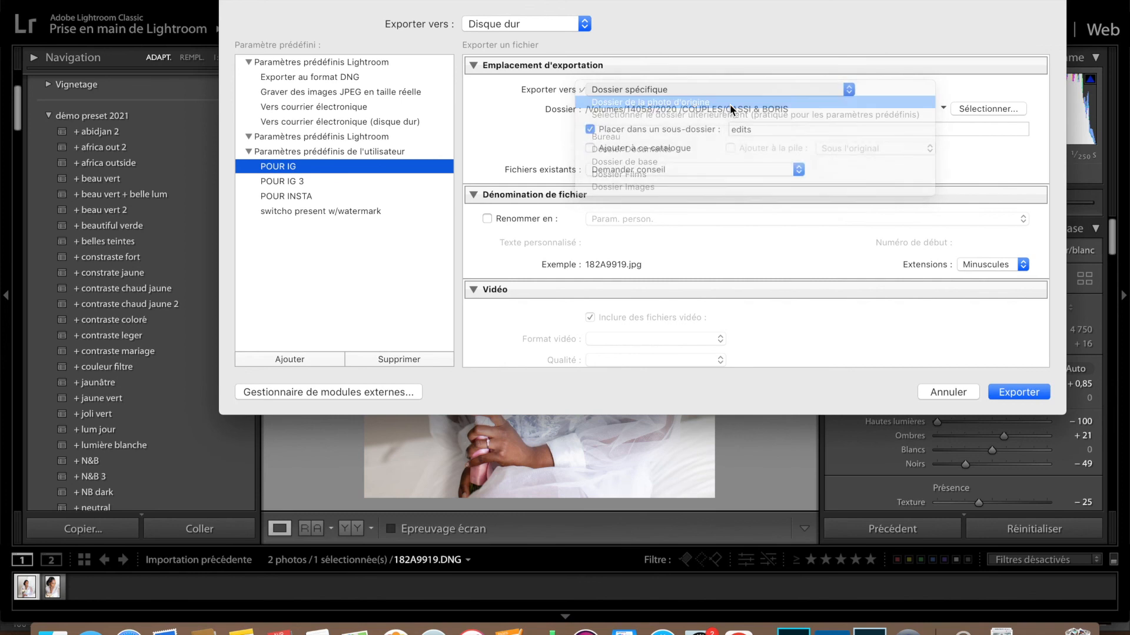
{"action": "left_click", "coordinate": [1022, 394]}
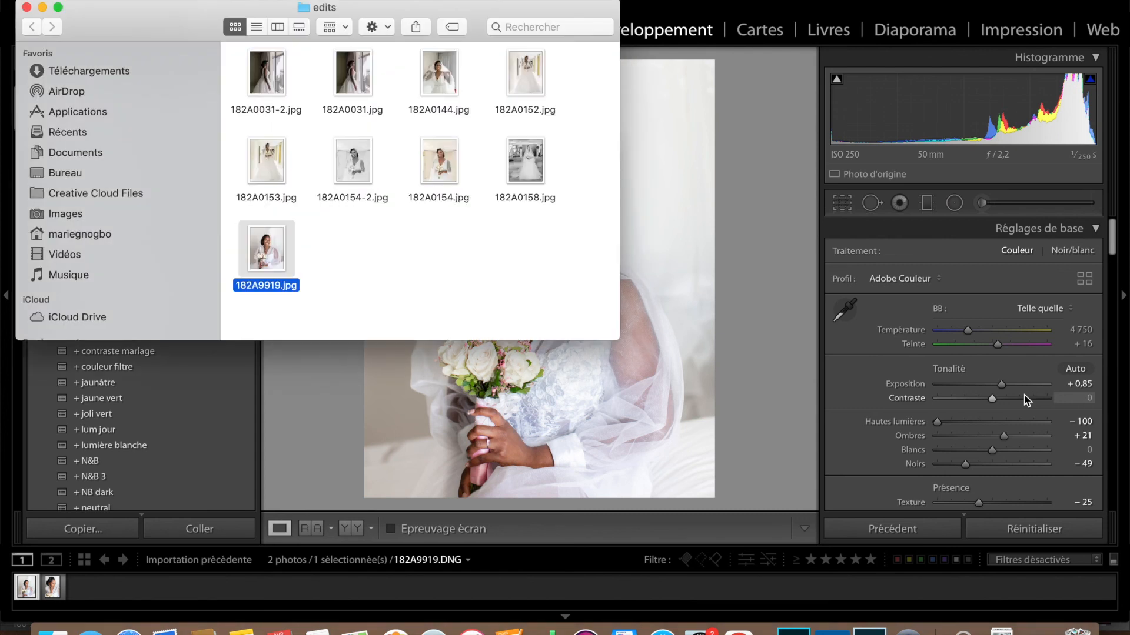
Step: Preview the exported 182A9919.jpg at an enlarged size, close the preview and reposition the edits folder window
{"action": "key", "text": "space"}
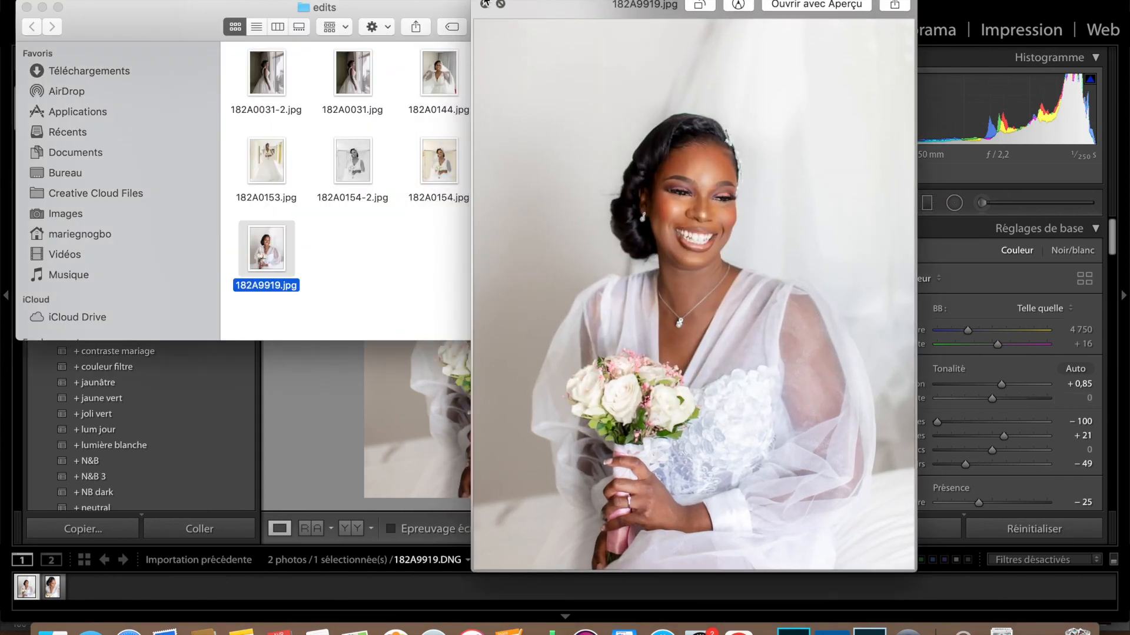
{"action": "left_click_drag", "start_coordinate": [472, 0], "coordinate": [106, 0]}
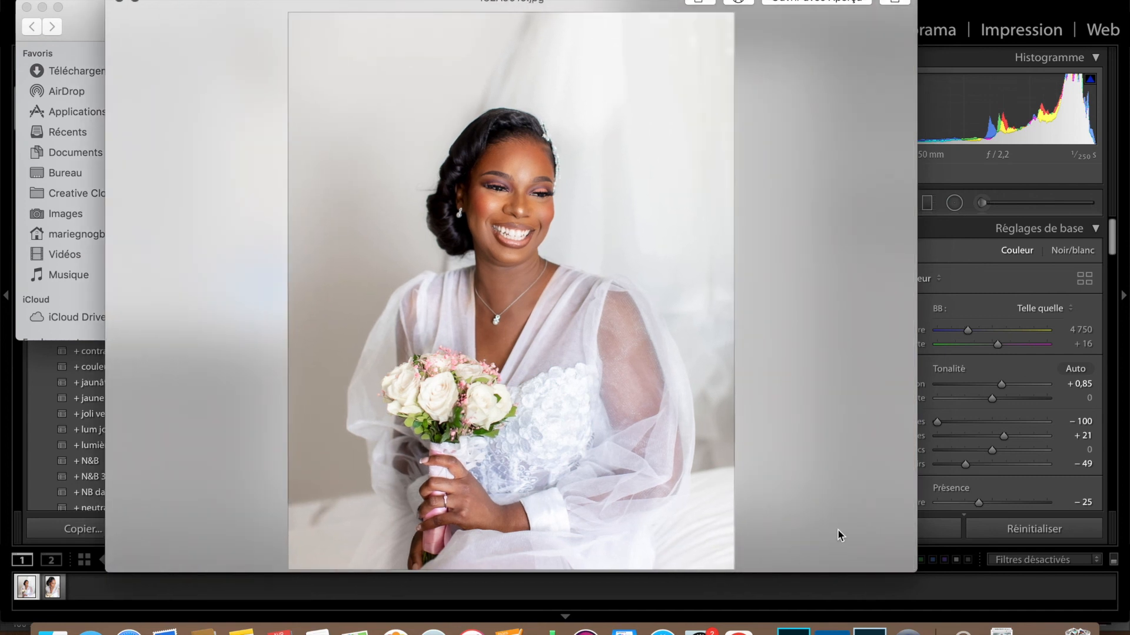
{"action": "left_click_drag", "start_coordinate": [907, 570], "coordinate": [980, 622]}
{"action": "key", "text": "space"}
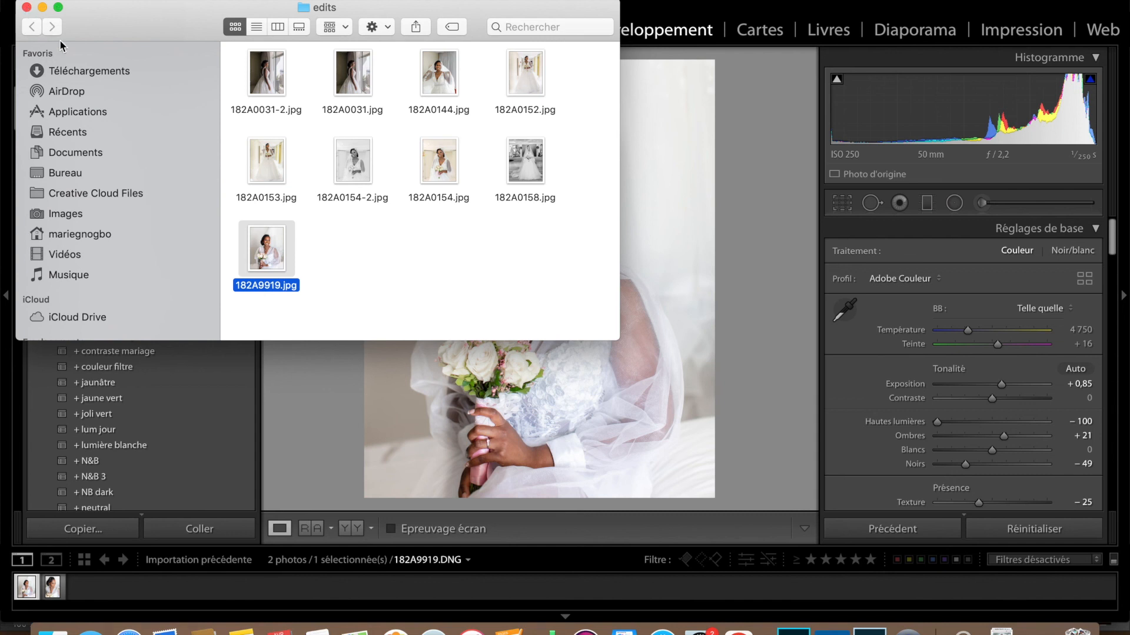
{"action": "left_click_drag", "start_coordinate": [206, 33], "coordinate": [175, 5]}
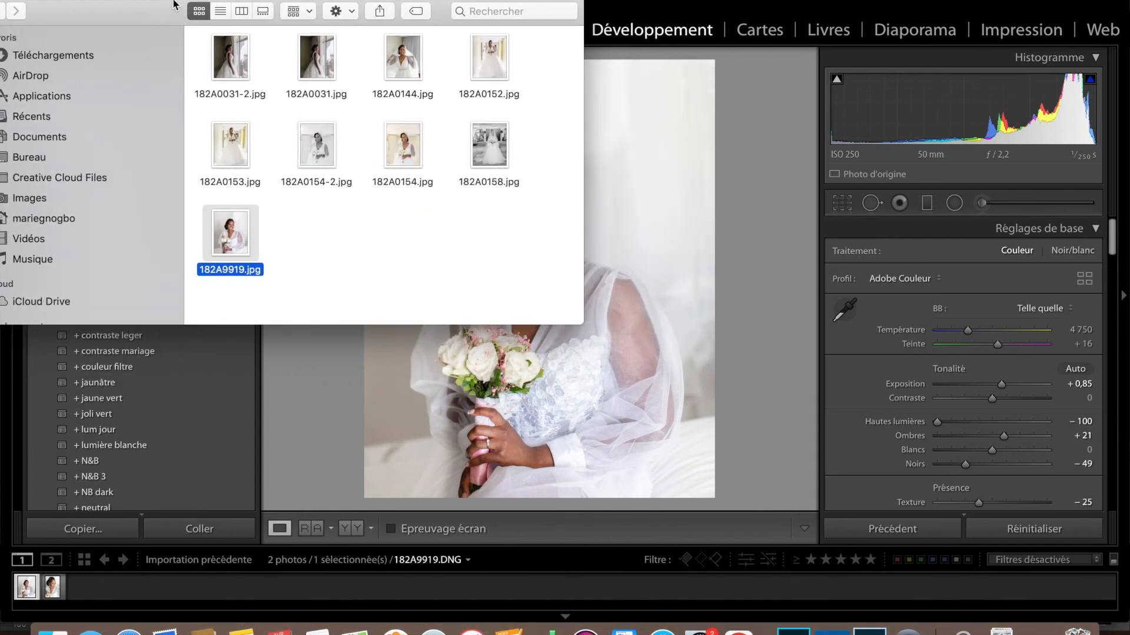
{"action": "mouse_move", "coordinate": [175, 5]}
{"action": "left_mouse_down"}
{"action": "mouse_move", "coordinate": [152, 5]}
{"action": "mouse_move", "coordinate": [192, 5]}
{"action": "left_mouse_up"}
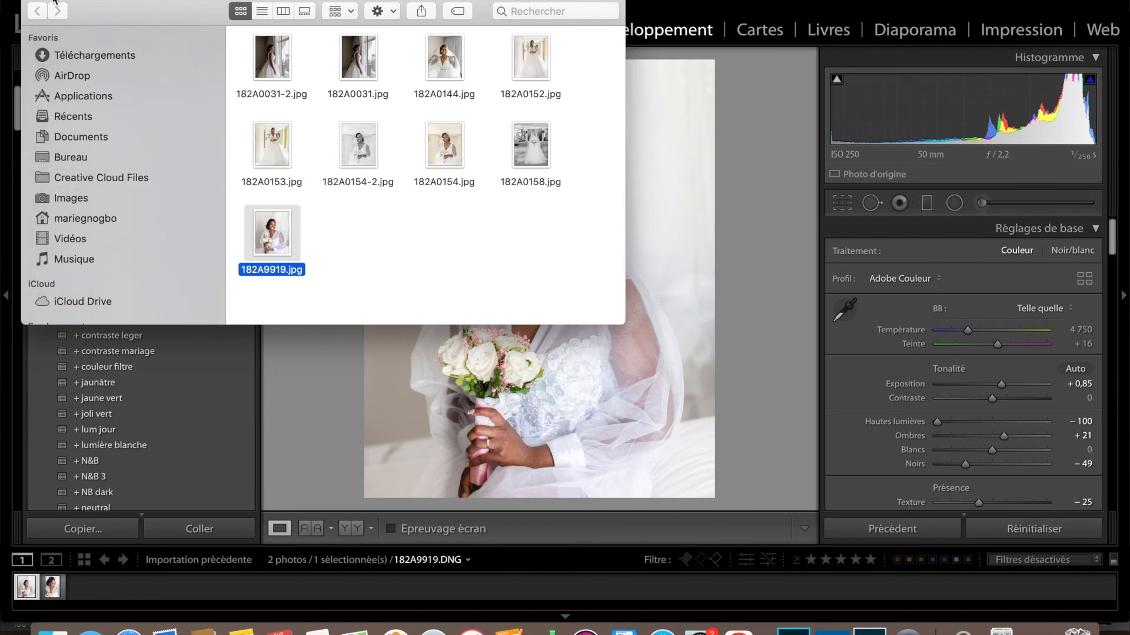